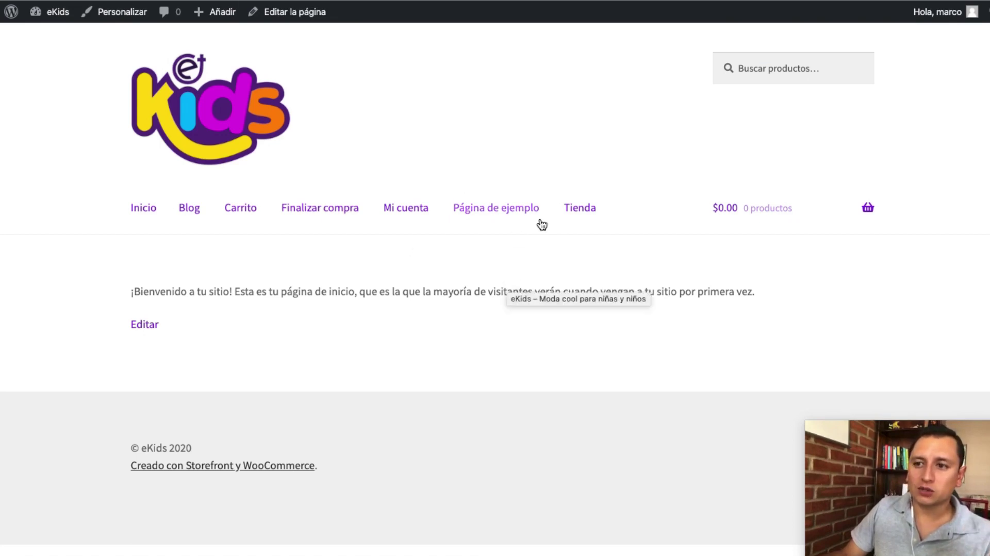
# Step: Look through the product listing on the Tienda page, including its revised navigation, and return to the Inicio page
pyautogui.click(571, 213)
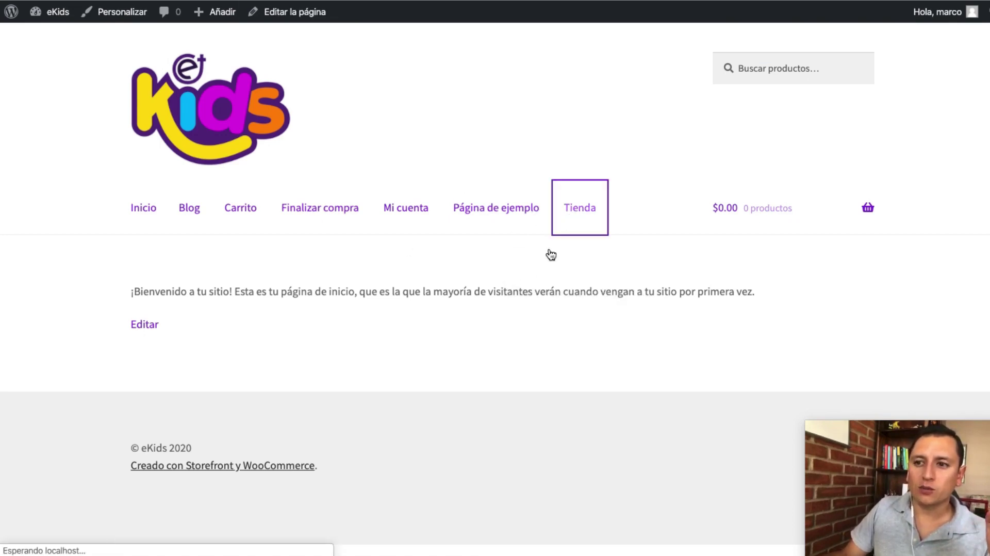
pyautogui.scroll(-15, 517, 279)
pyautogui.scroll(10, 464, 294)
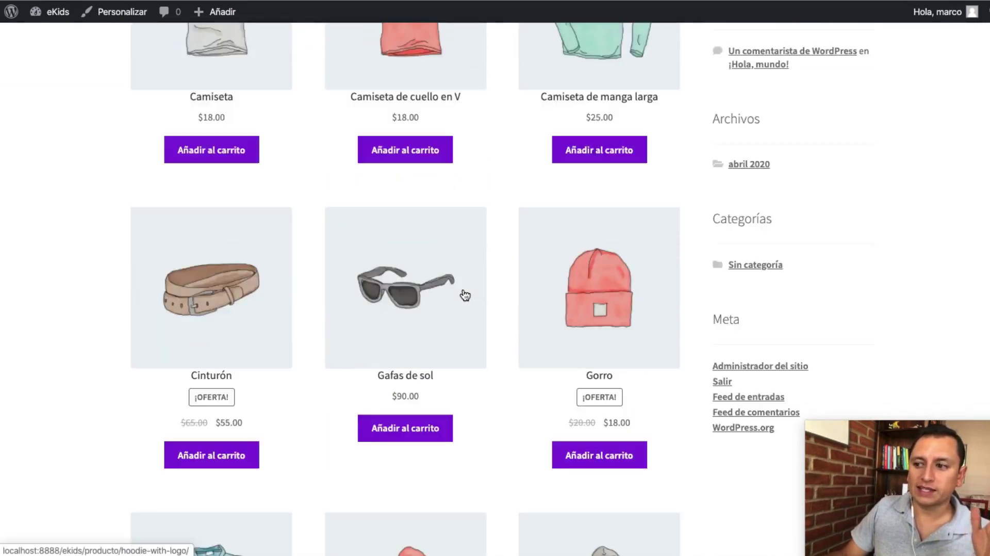
pyautogui.scroll(-10, 462, 294)
pyautogui.scroll(10, 462, 294)
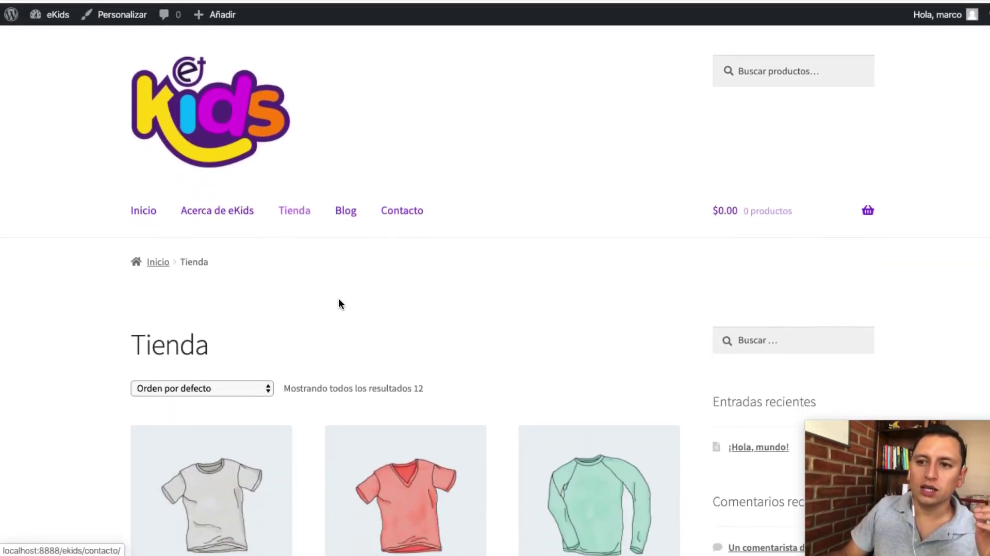
pyautogui.click(139, 220)
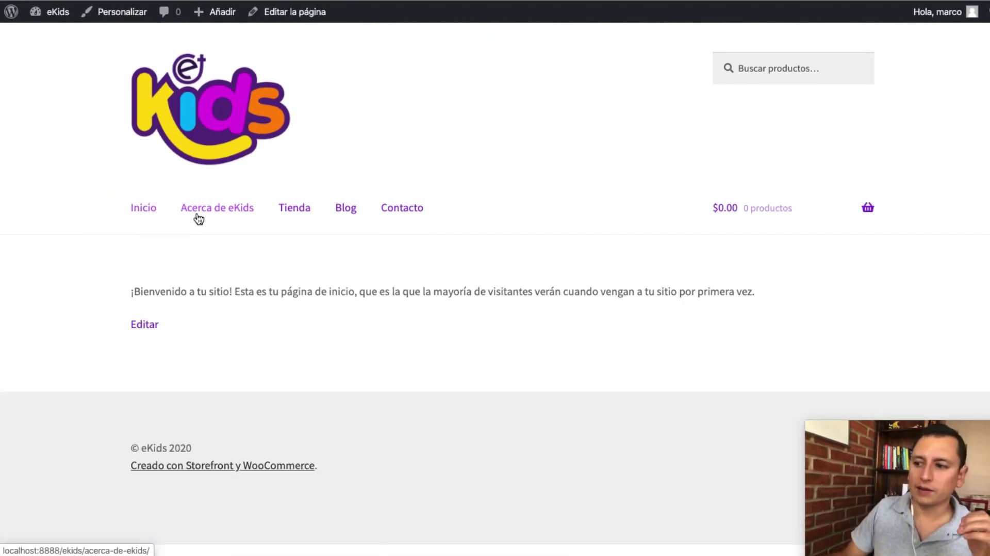
# Step: Move the Página de ejemplo page to the trash from the site administration's list of pages
pyautogui.click(52, 11)
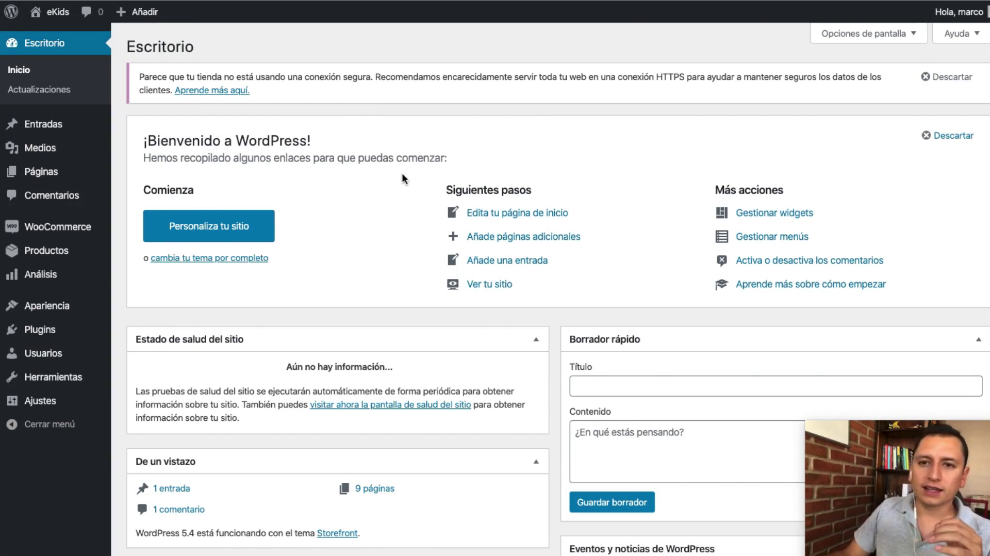
pyautogui.moveTo(52, 173)
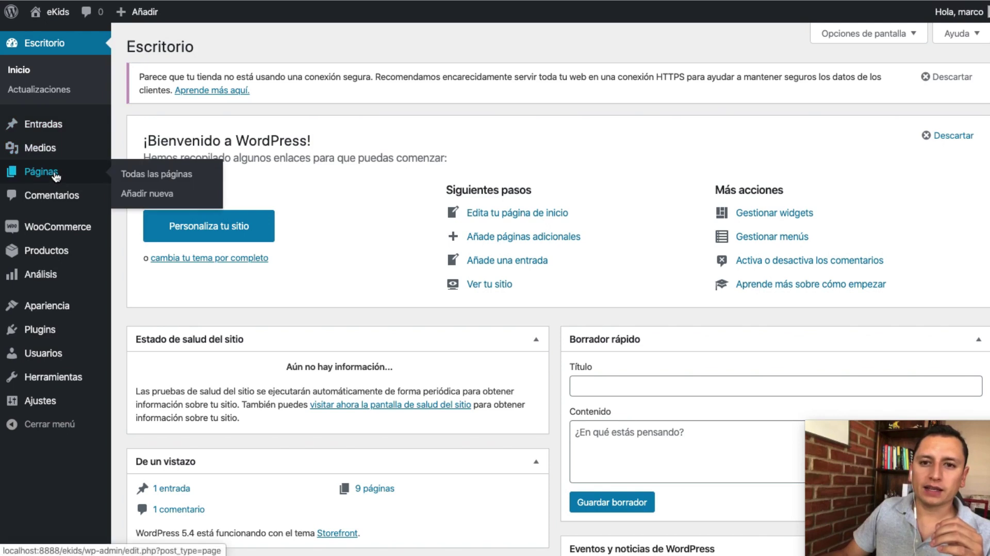
pyautogui.click(59, 174)
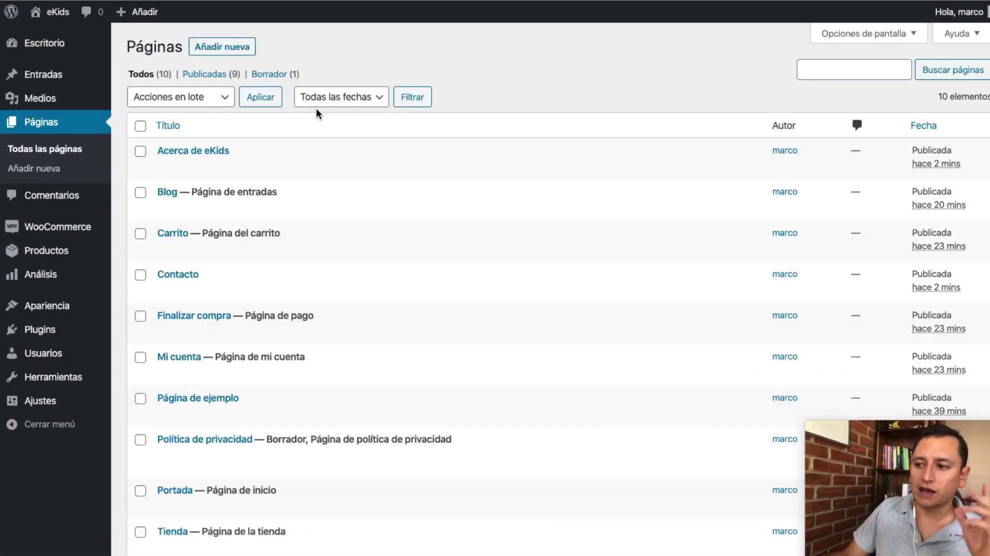
pyautogui.scroll(-3, 339, 185)
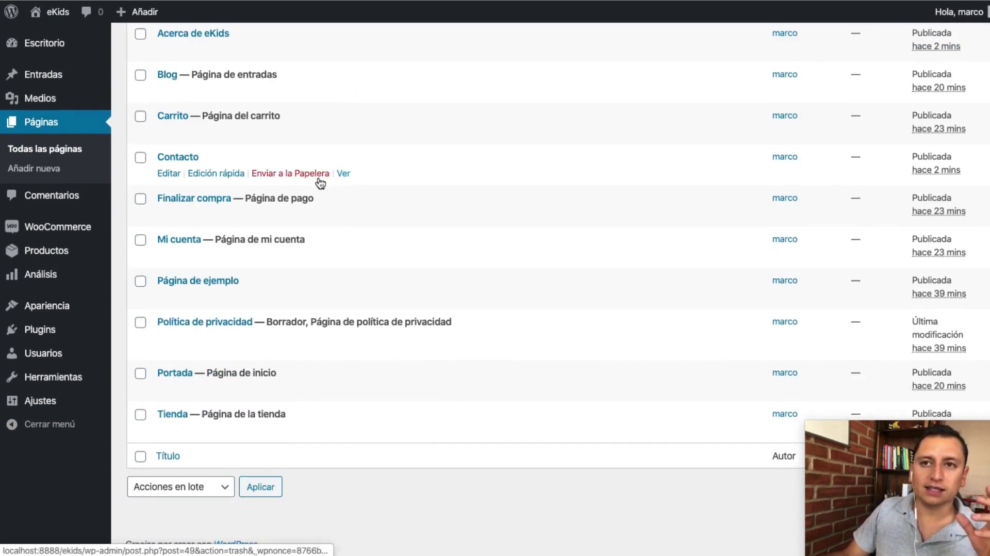
pyautogui.scroll(3, 298, 435)
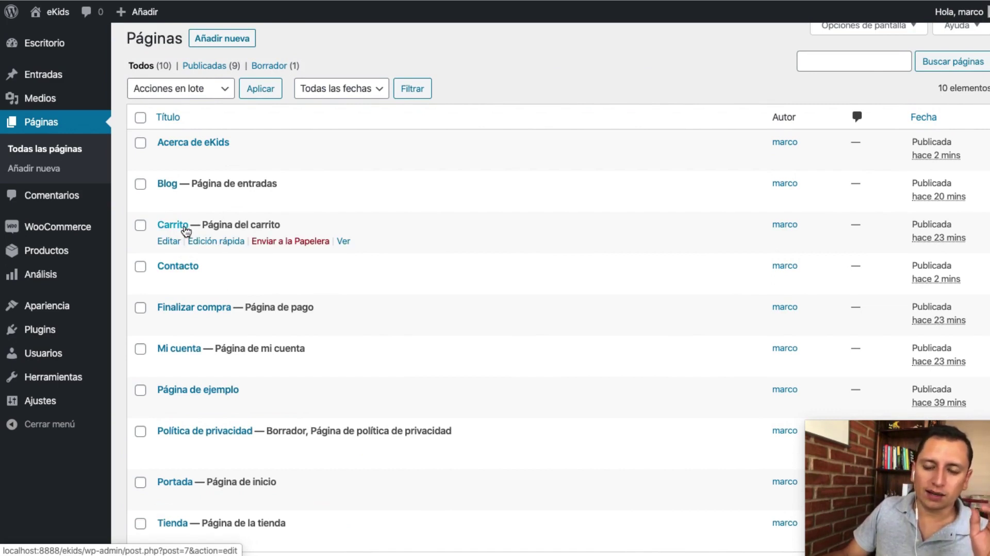
pyautogui.scroll(-3, 216, 253)
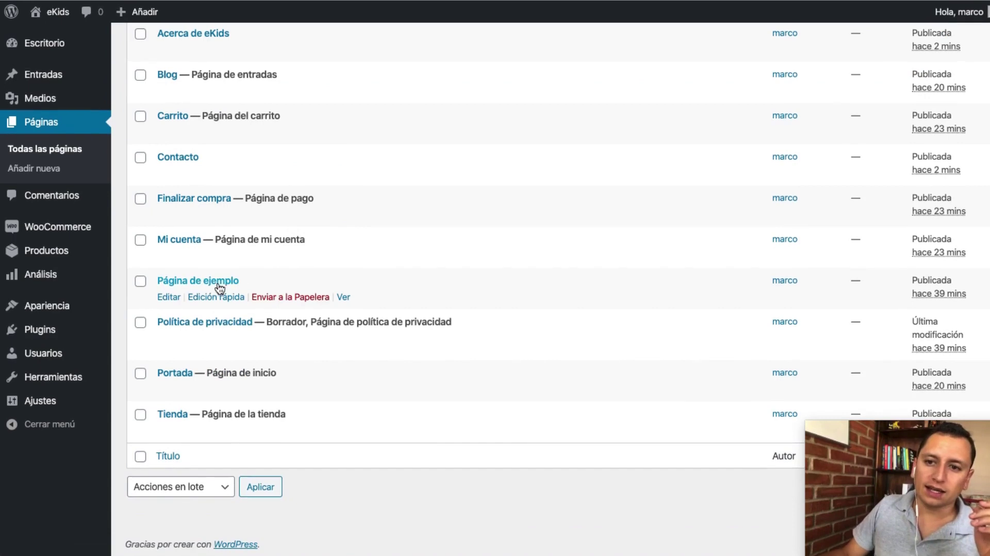
pyautogui.click(291, 299)
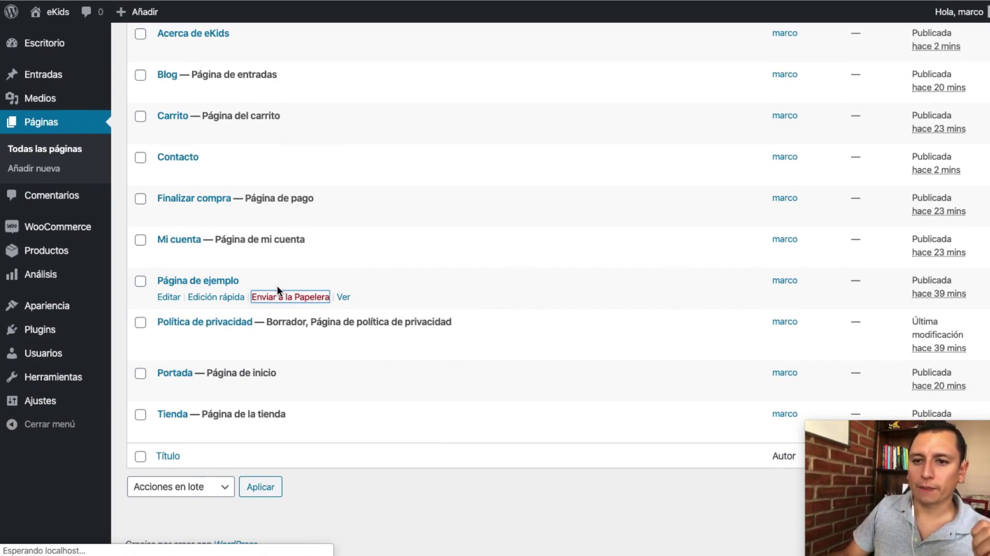
# Step: Open the Portada page, assigned as the home page, for editing from the list of pages
pyautogui.scroll(-2, 359, 307)
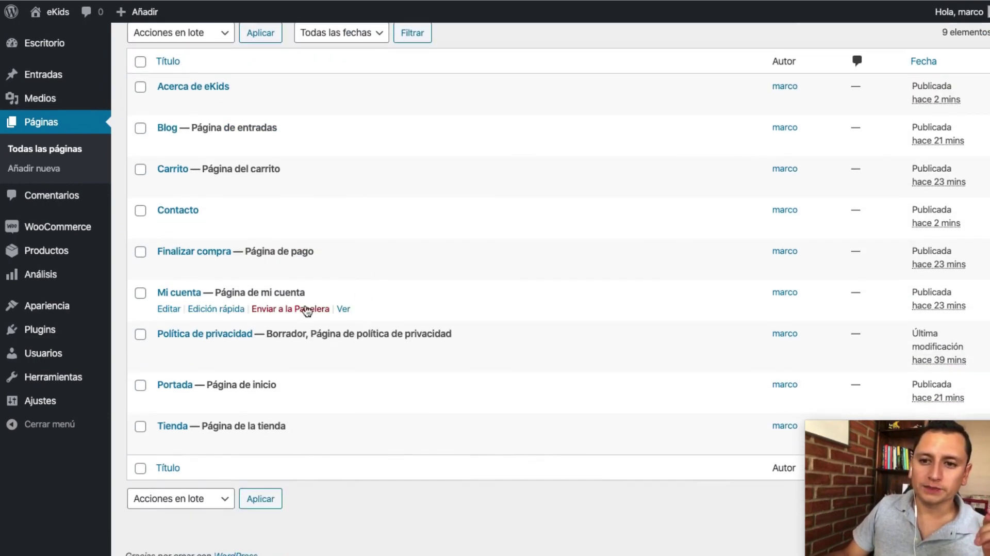
pyautogui.scroll(2, 196, 279)
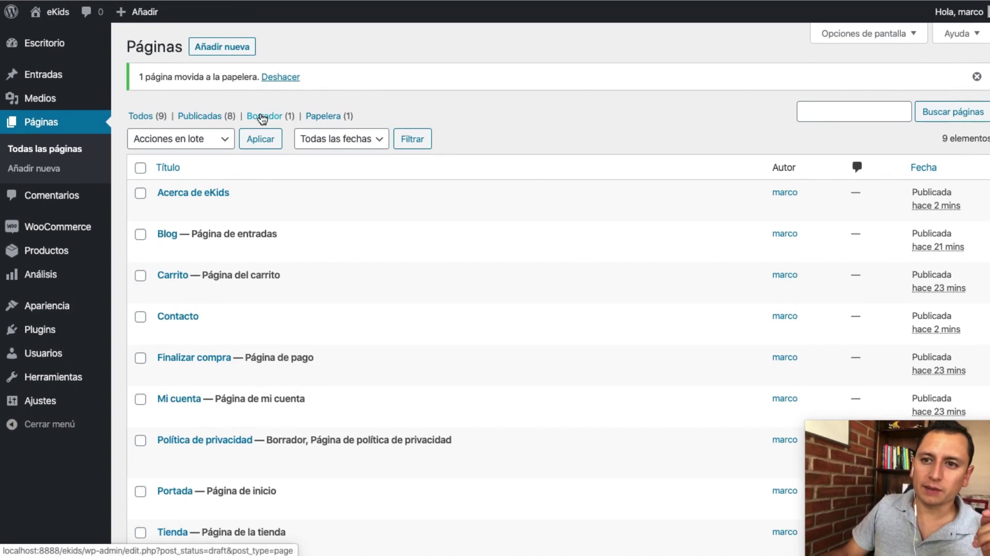
pyautogui.scroll(-2, 295, 239)
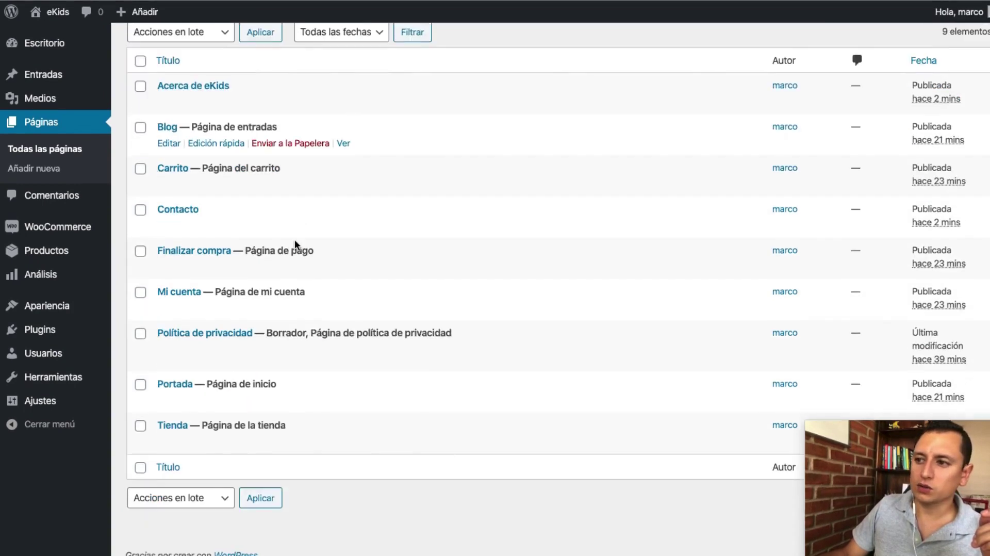
pyautogui.scroll(-1, 295, 239)
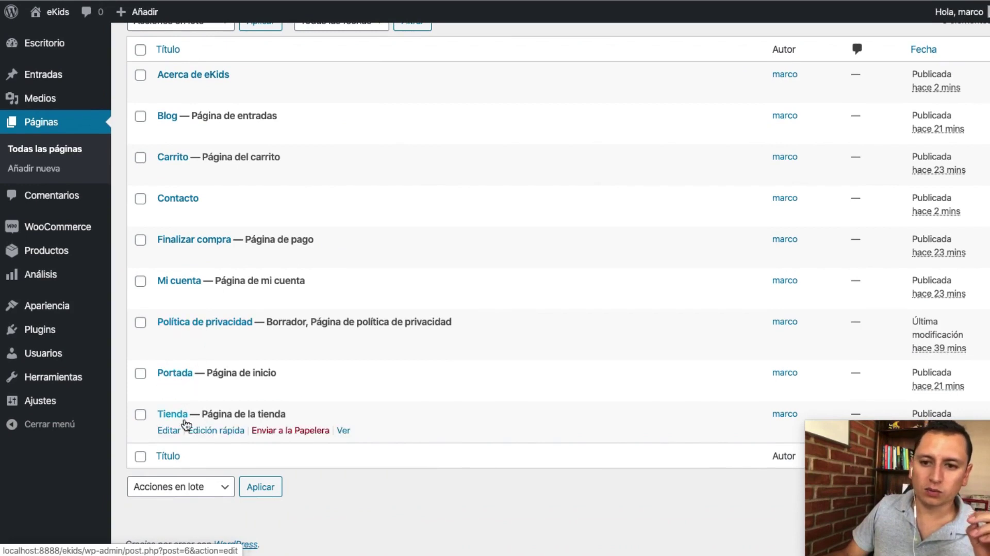
pyautogui.scroll(2, 193, 387)
pyautogui.scroll(1, 193, 387)
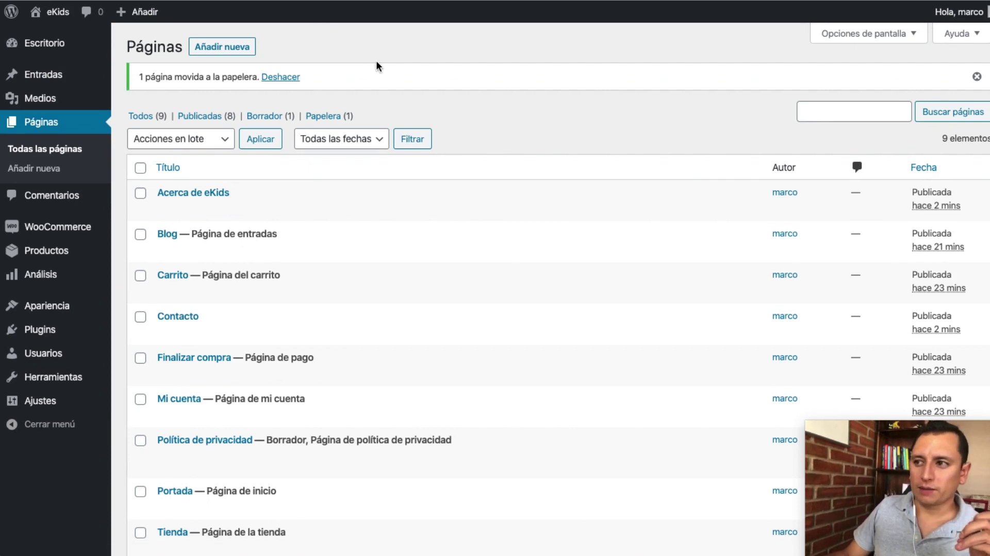
pyautogui.scroll(-5, 367, 98)
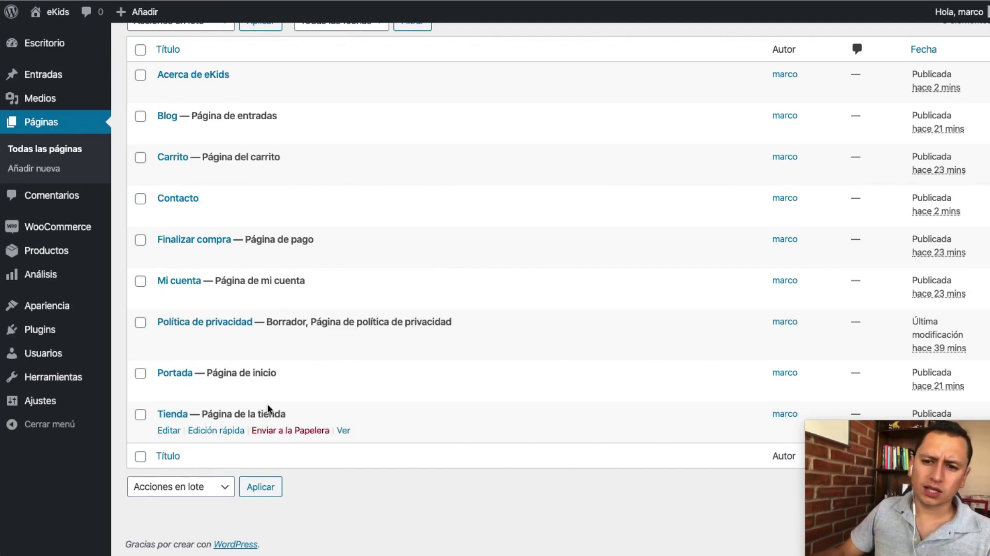
pyautogui.scroll(1, 252, 420)
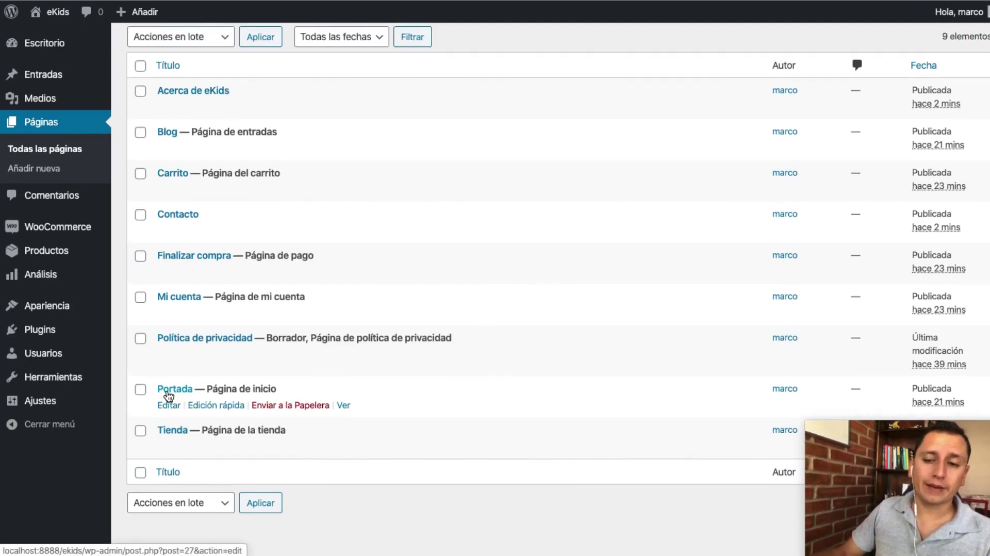
pyautogui.click(168, 407)
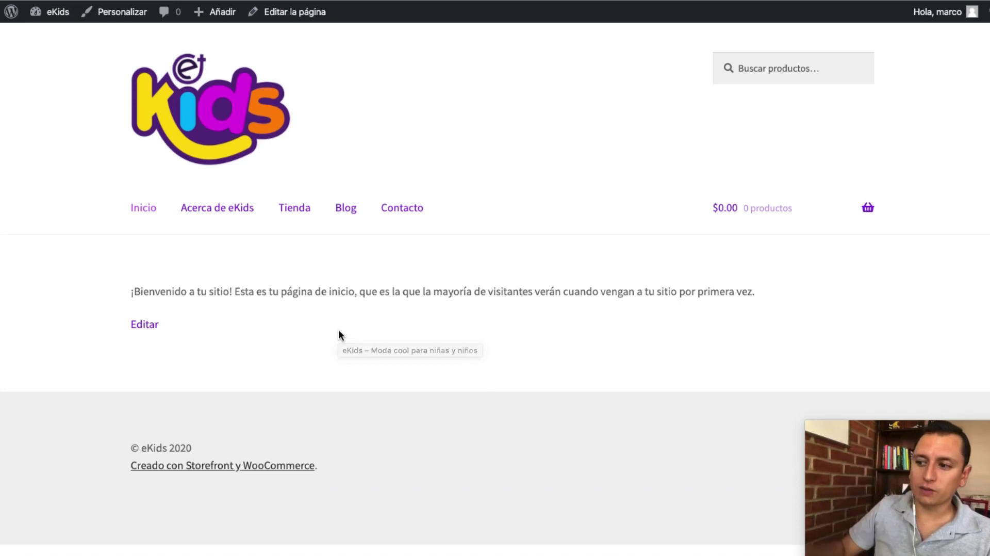
pyautogui.click(164, 11)
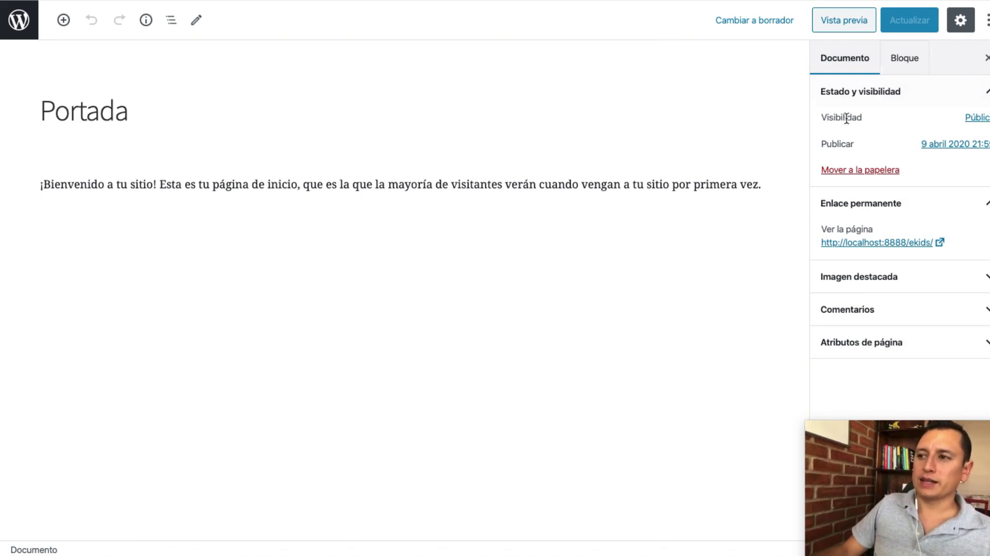
# Step: Look at the Documento and Bloque settings of the Portada page, and hide and show the settings sidebar again
pyautogui.click(915, 62)
pyautogui.click(856, 67)
pyautogui.click(900, 71)
pyautogui.click(844, 66)
pyautogui.click(961, 22)
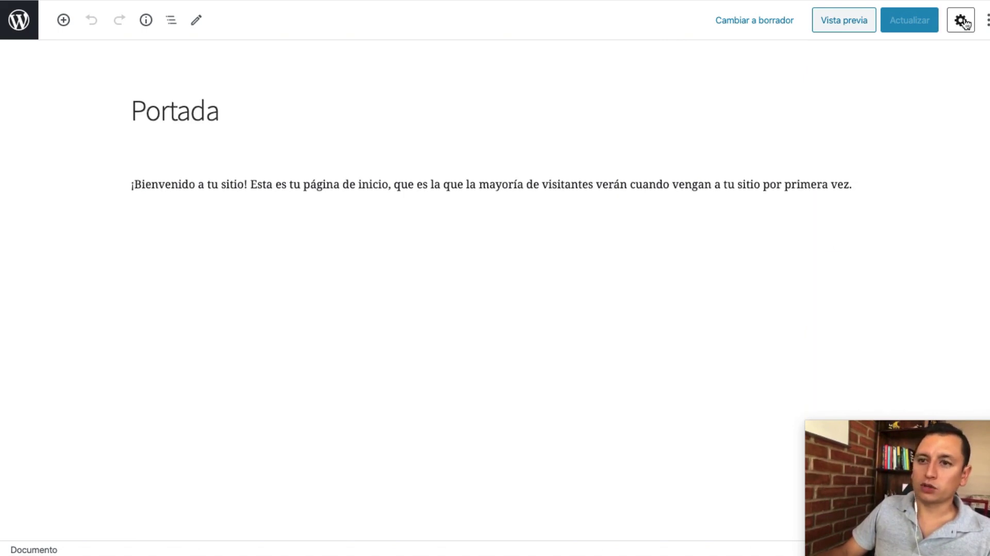
pyautogui.click(961, 21)
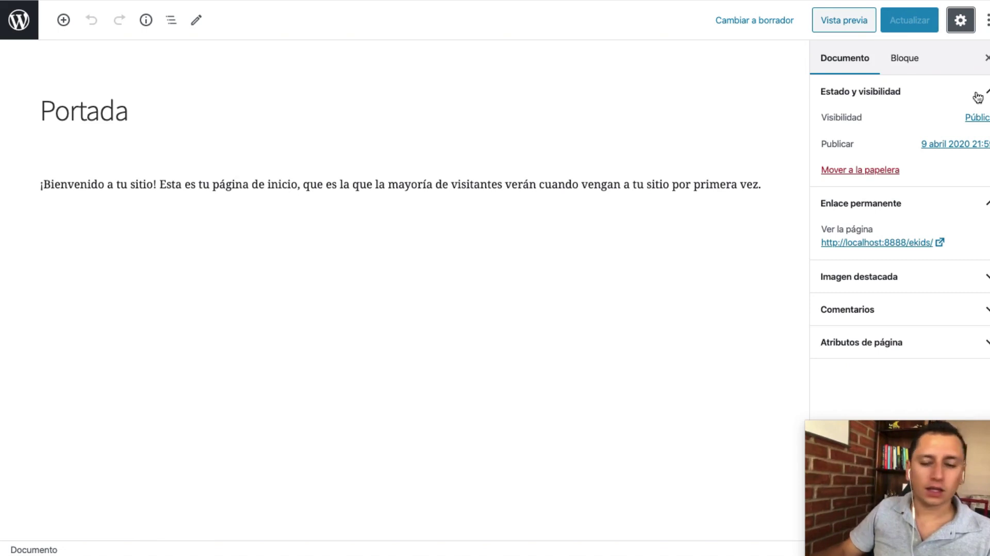
# Step: Delete the welcome paragraph block from the Portada page
pyautogui.click(163, 109)
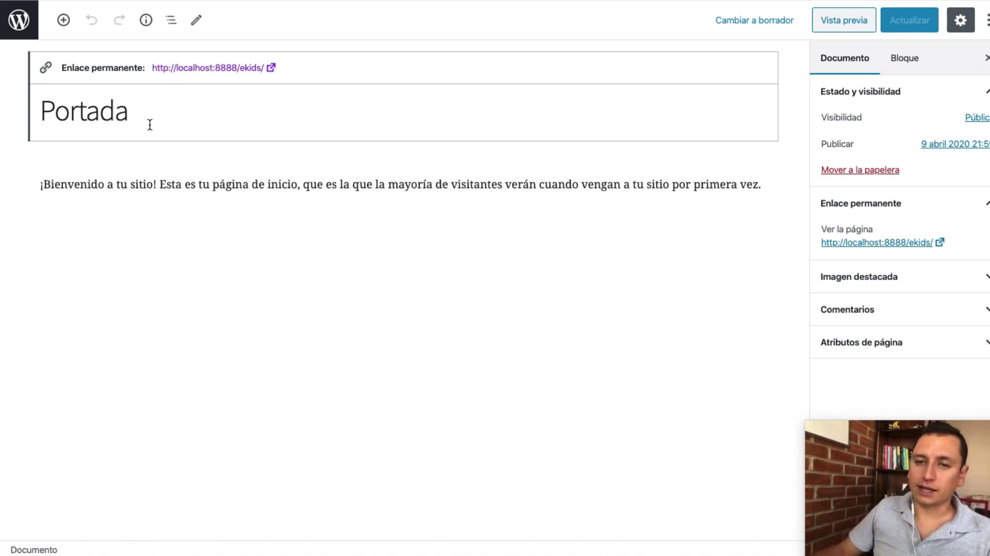
pyautogui.click(156, 184)
pyautogui.hotkey('ctrl', 'a')
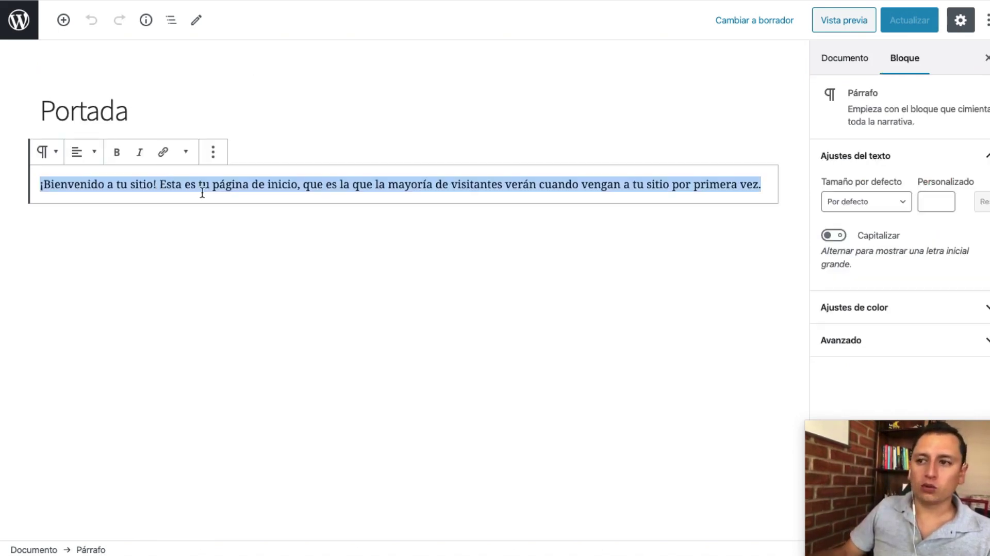
pyautogui.click(213, 152)
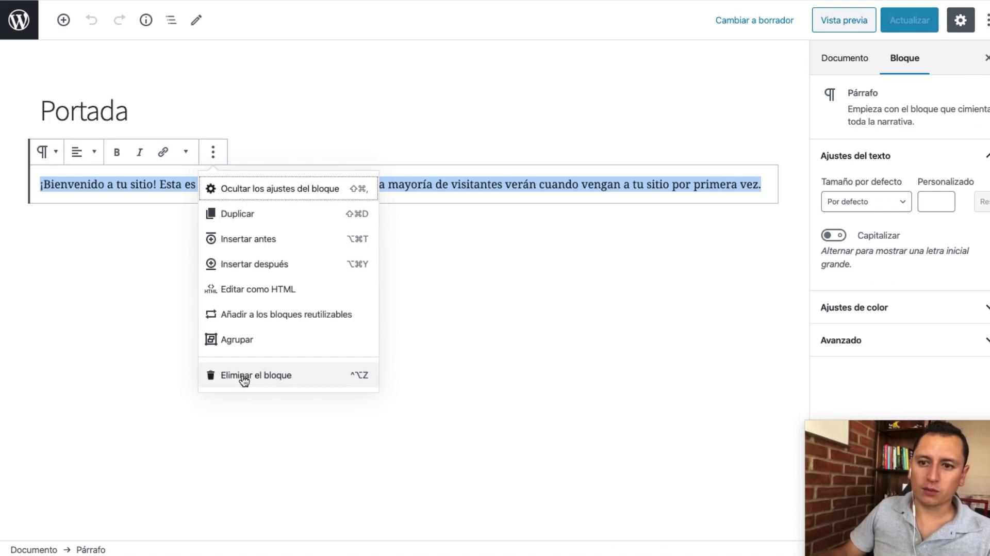
pyautogui.click(241, 376)
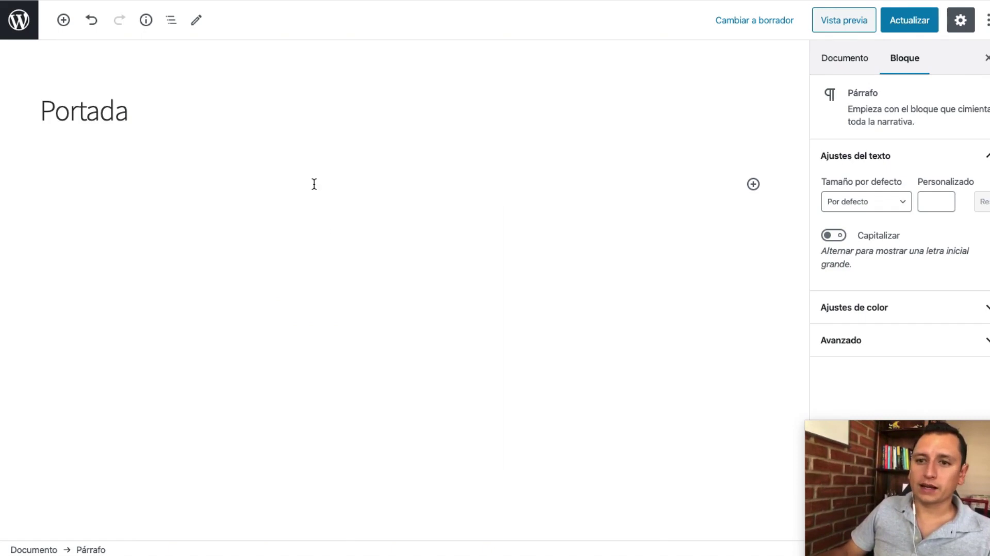
# Step: Find the Fondo block by searching for "fondo" and insert it below the Portada title
pyautogui.click(753, 184)
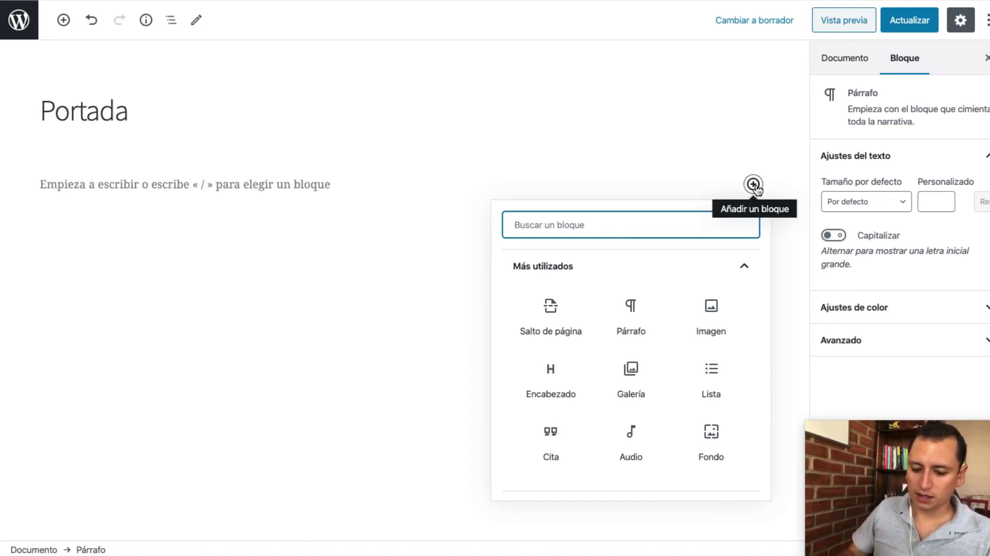
pyautogui.scroll(-5, 655, 367)
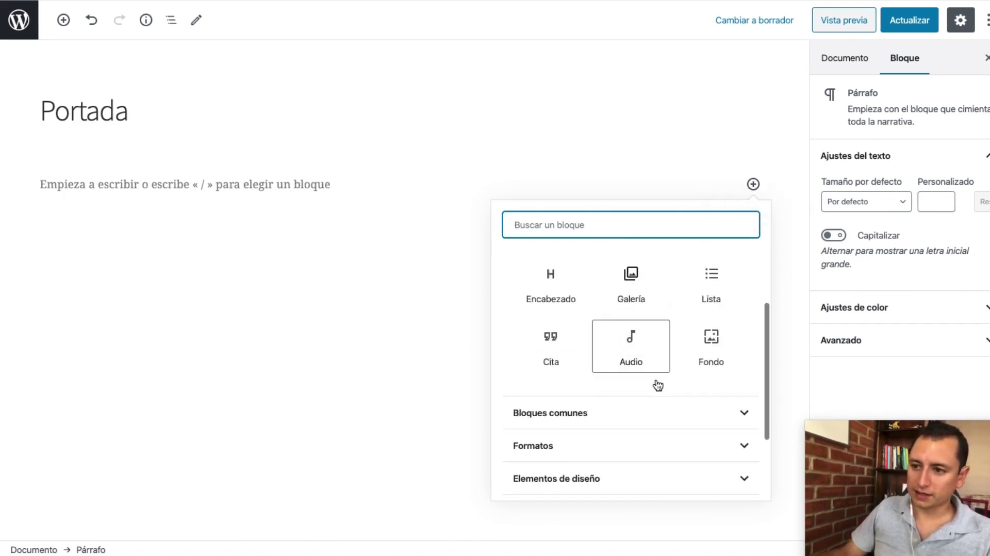
pyautogui.click(645, 469)
pyautogui.scroll(-5, 653, 443)
pyautogui.scroll(10, 665, 400)
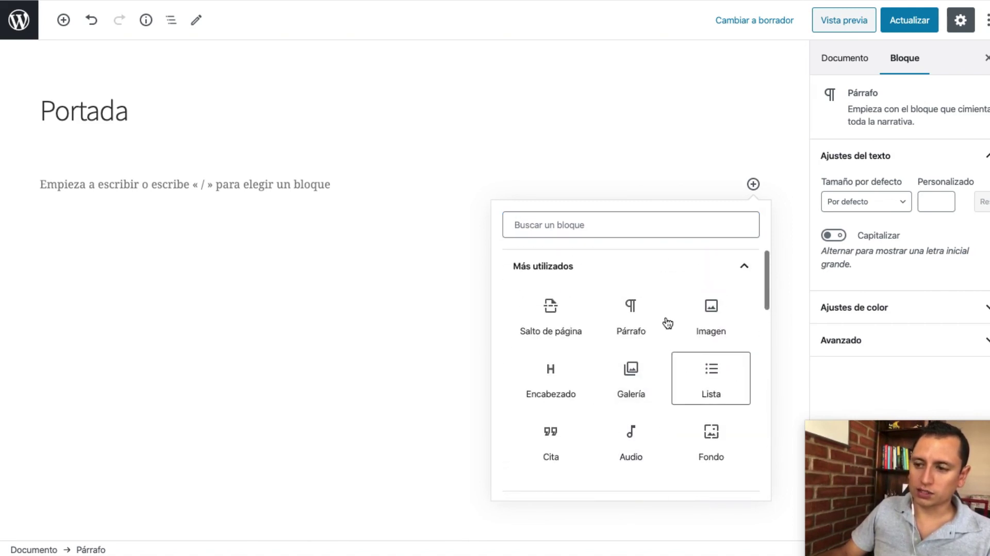
pyautogui.click(605, 225)
pyautogui.write('fondo')
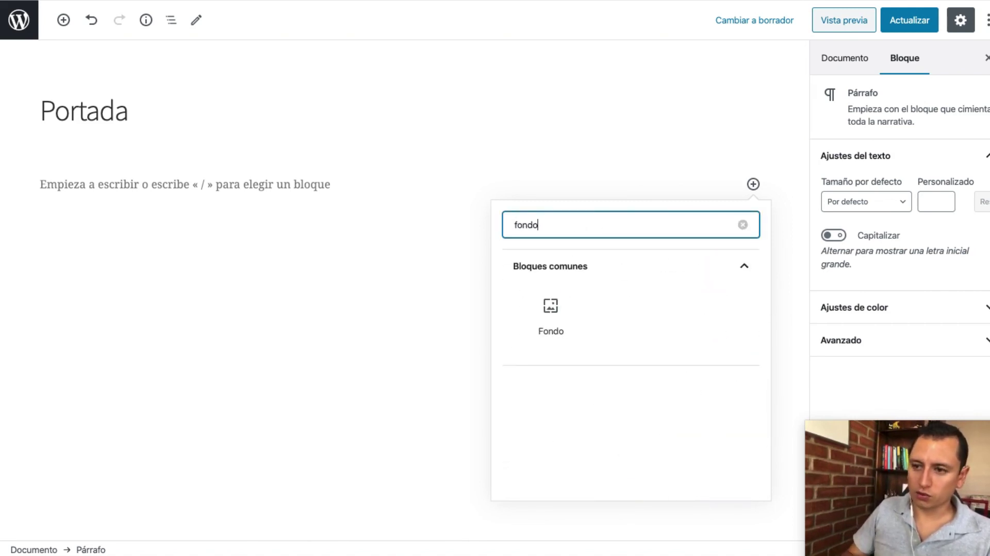
pyautogui.click(555, 317)
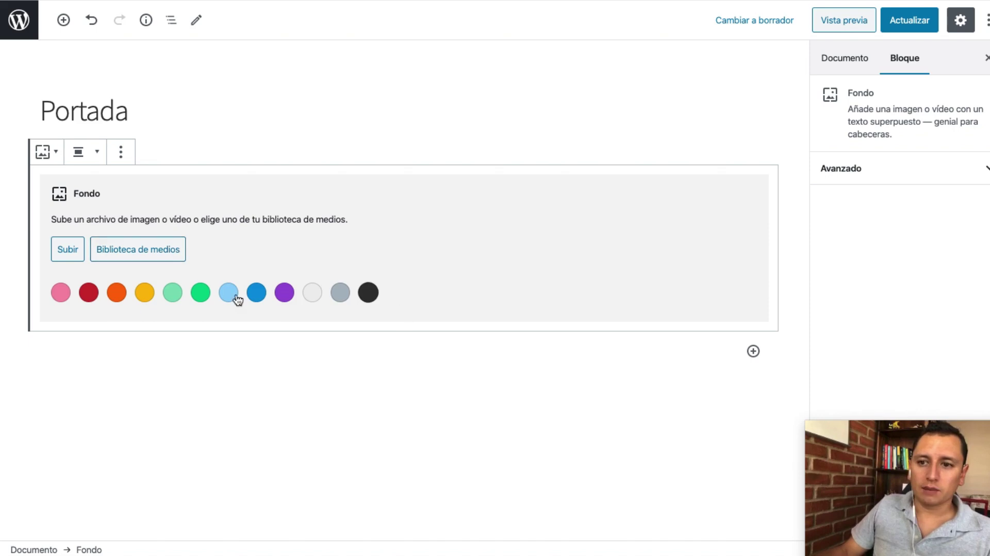
# Step: Set hero-scaled.jpg from the media library as the image of the Fondo block
pyautogui.click(128, 251)
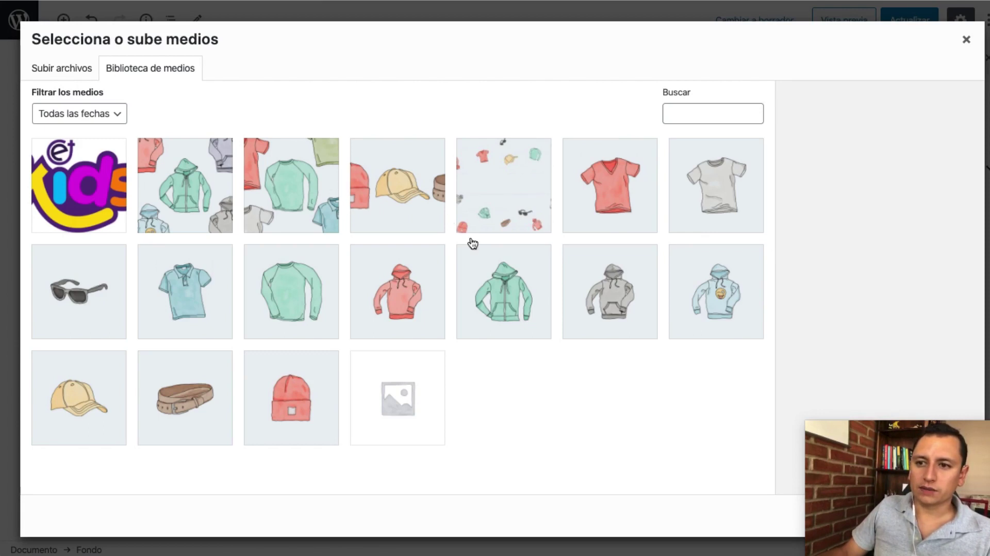
pyautogui.click(511, 181)
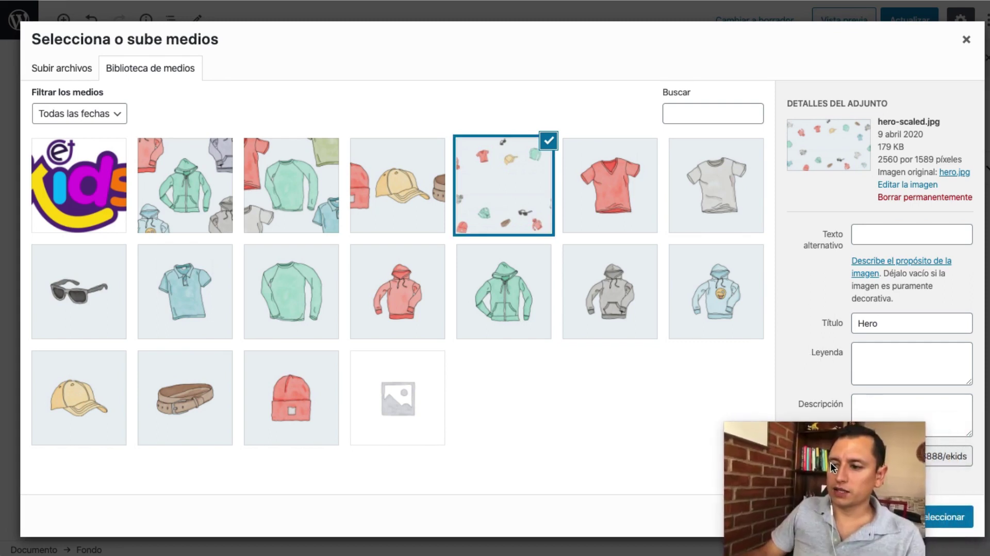
pyautogui.click(941, 517)
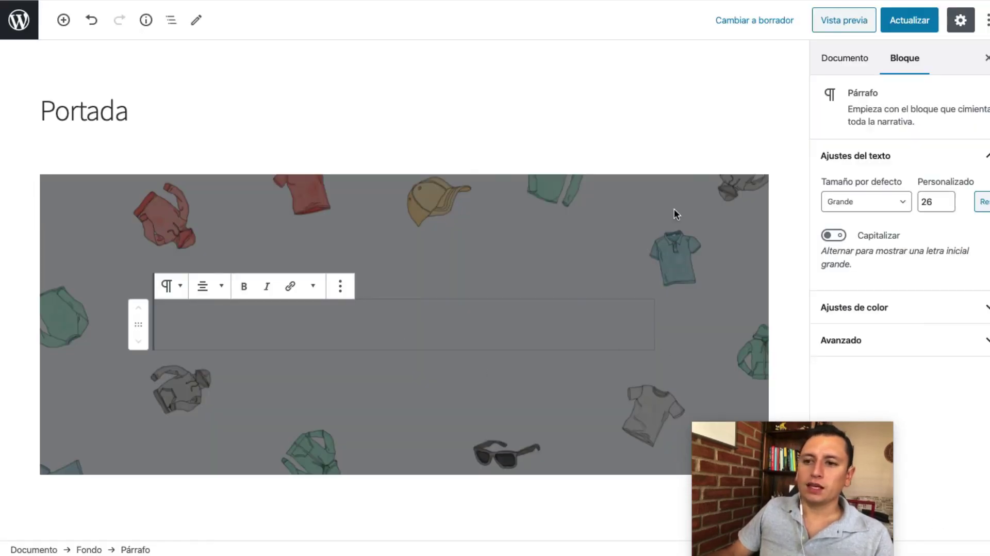
# Step: Write "!Creamos moda cool para niños y niñas¡" as the overlay text of the Fondo block
pyautogui.write('¡!')
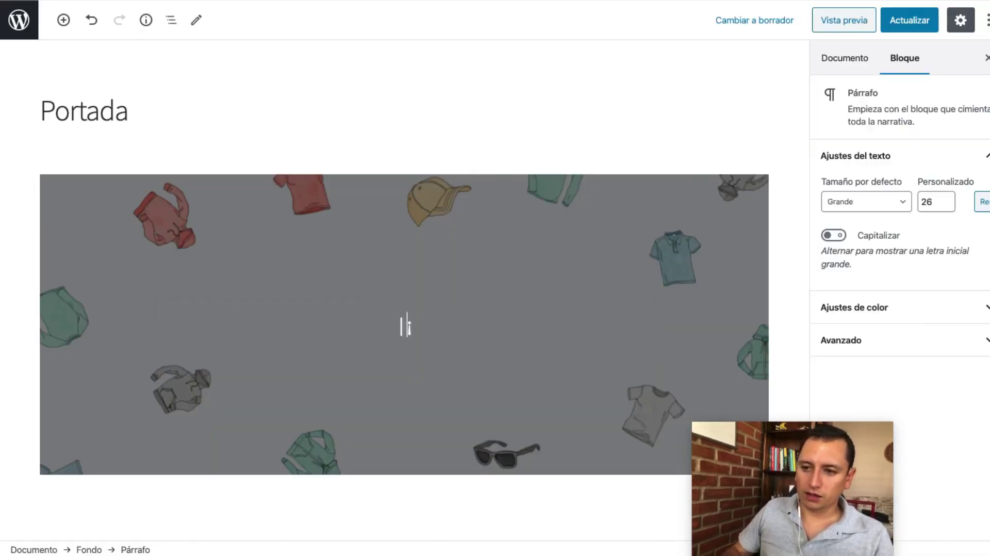
pyautogui.press('Left')
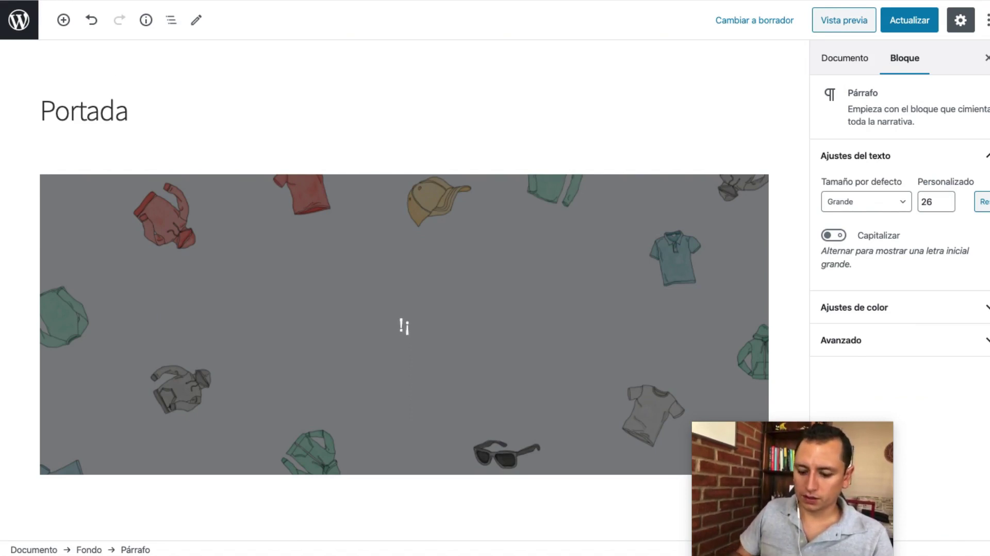
pyautogui.write('Creamos moda cool para niños niñas')
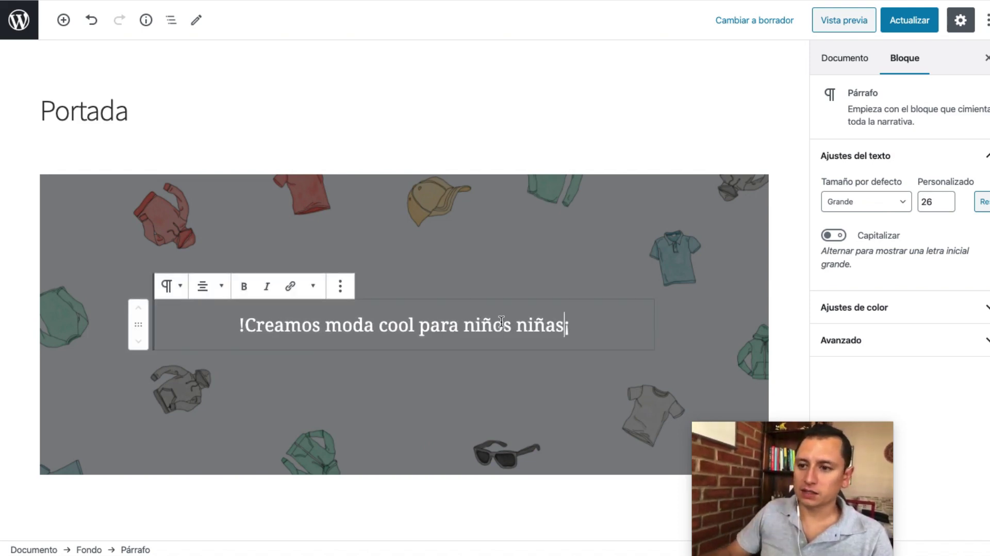
pyautogui.write(' y')
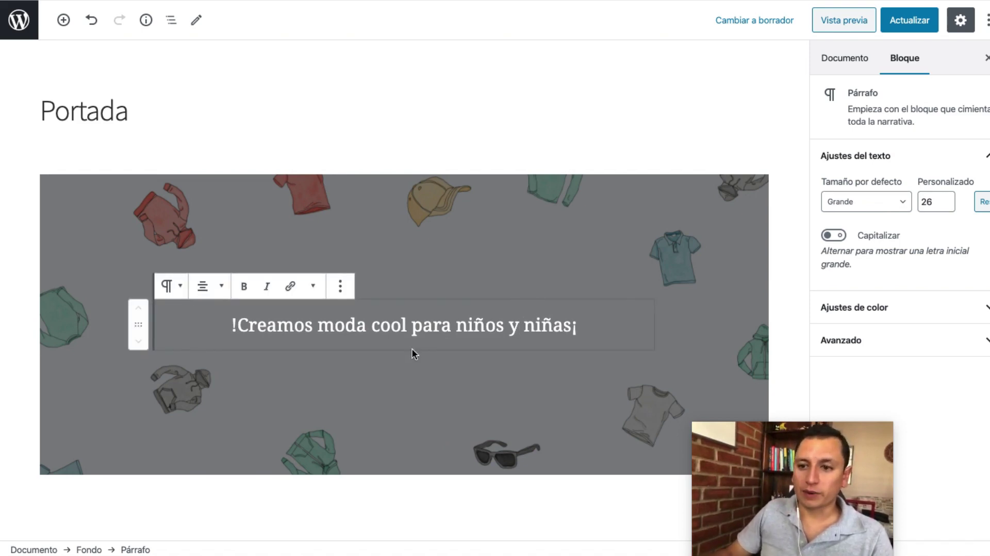
pyautogui.click(496, 371)
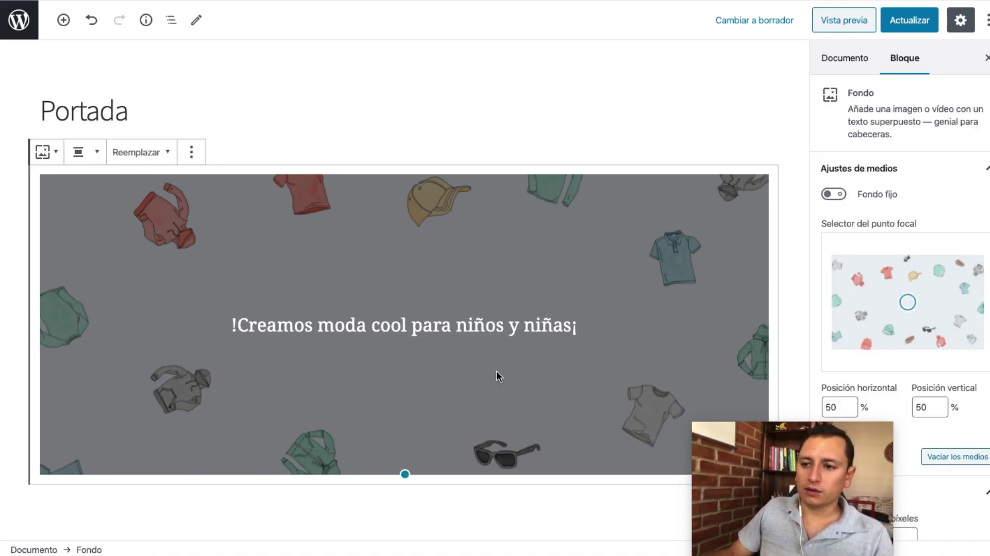
# Step: Add a second paragraph below the overlay text, fill it with the filler text "dfdsfdsfsfds" and clear that text again
pyautogui.click(381, 332)
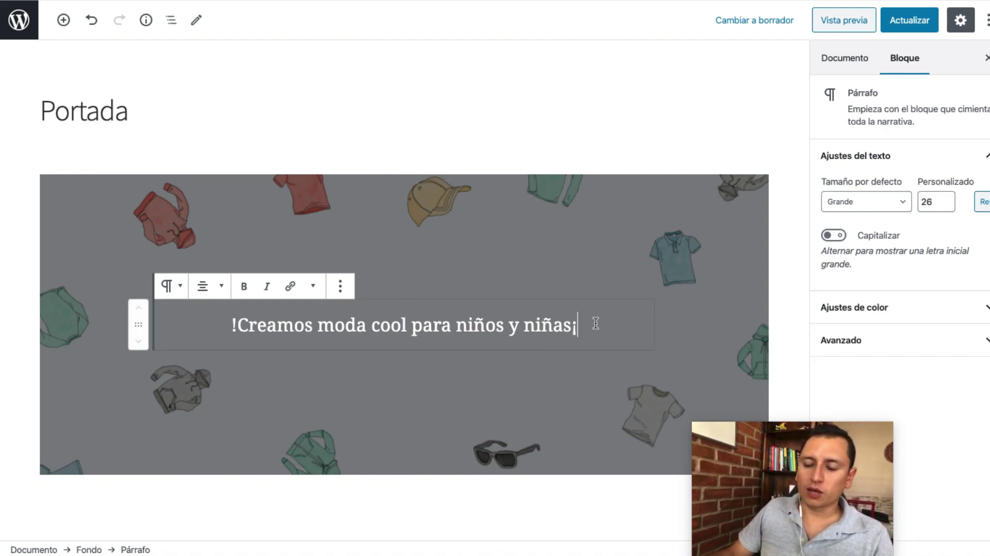
pyautogui.press('Return')
pyautogui.write('dfdsfdsfsfds')
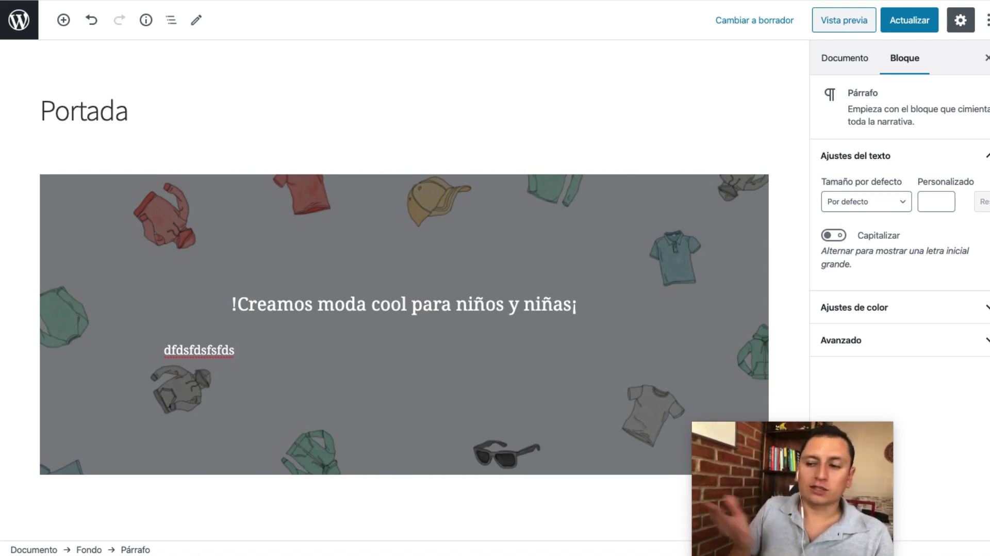
pyautogui.click(356, 345)
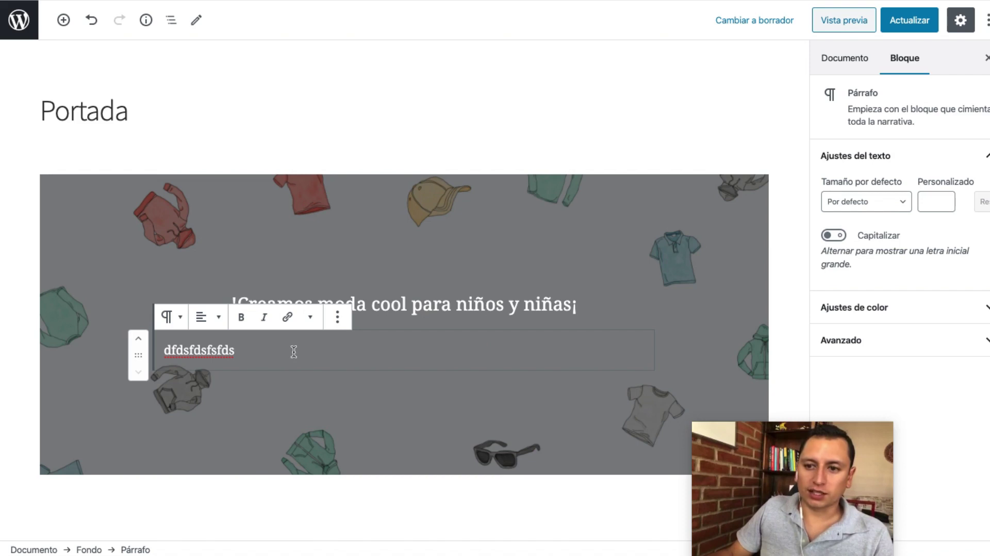
pyautogui.moveTo(294, 352); pyautogui.dragTo(173, 353)
pyautogui.press('BackSpace')
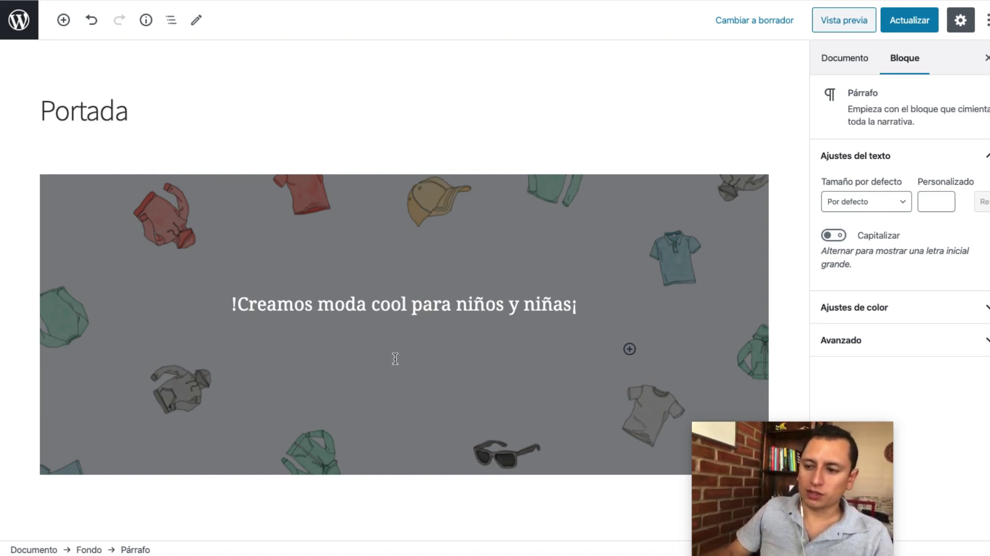
# Step: Update the Portada page and check the hero image with its text on the published home page
pyautogui.click(456, 227)
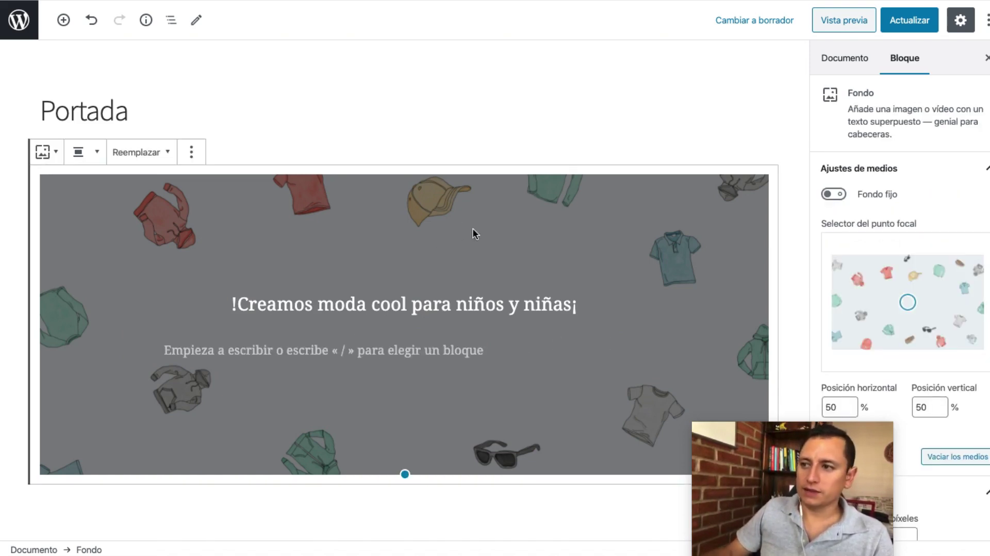
pyautogui.click(910, 20)
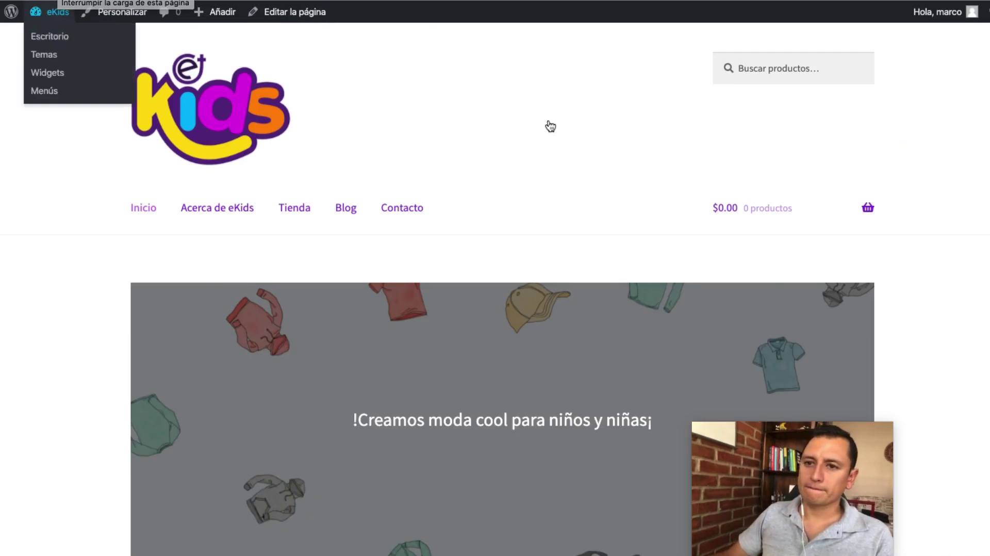
pyautogui.scroll(-4, 227, 309)
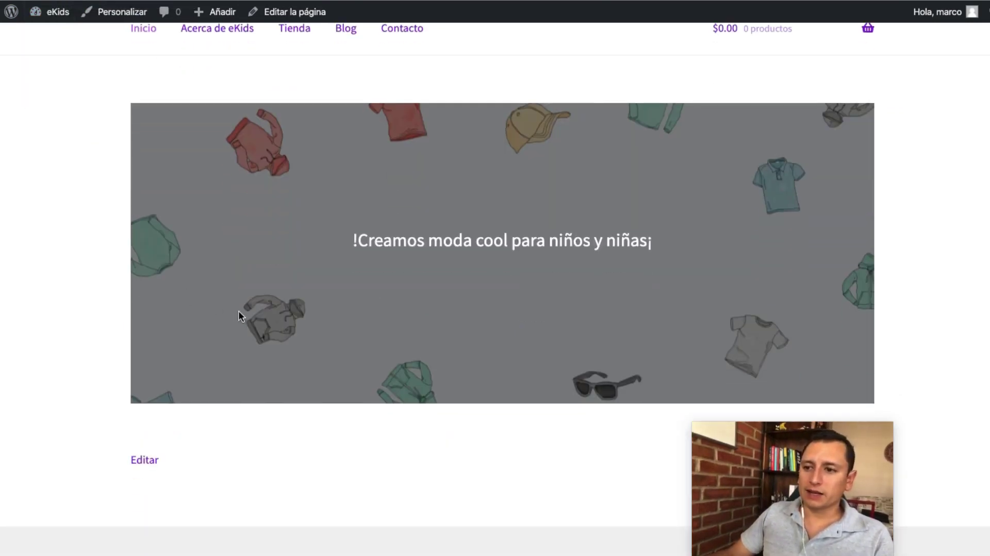
pyautogui.scroll(1, 282, 312)
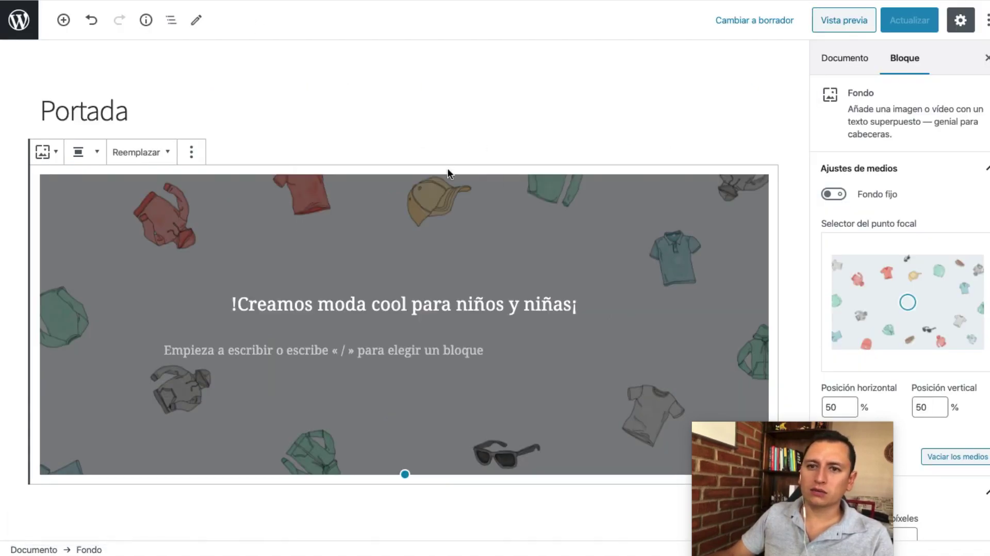
# Step: Examine the Plantilla choices in the Portada page's attributes and keep Ancho completo
pyautogui.click(449, 166)
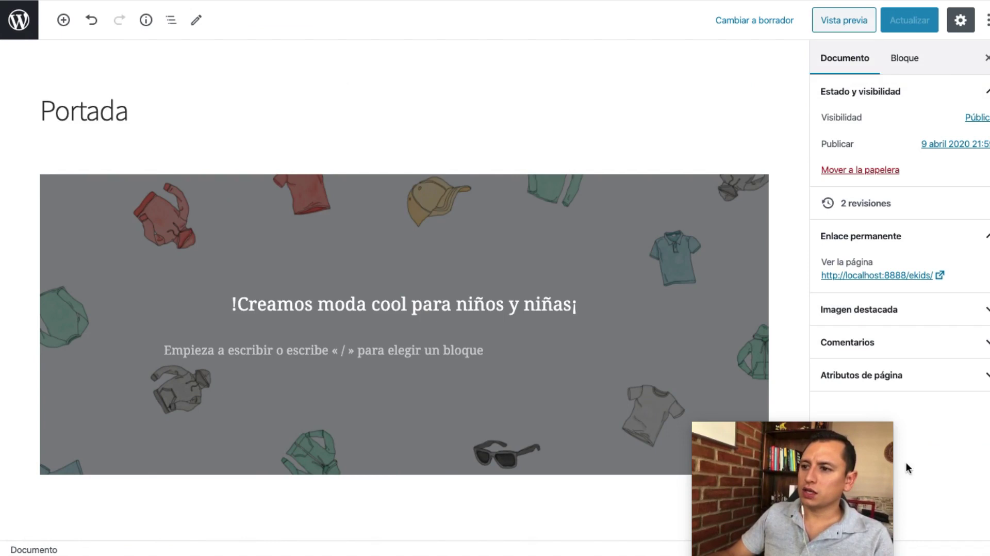
pyautogui.click(882, 375)
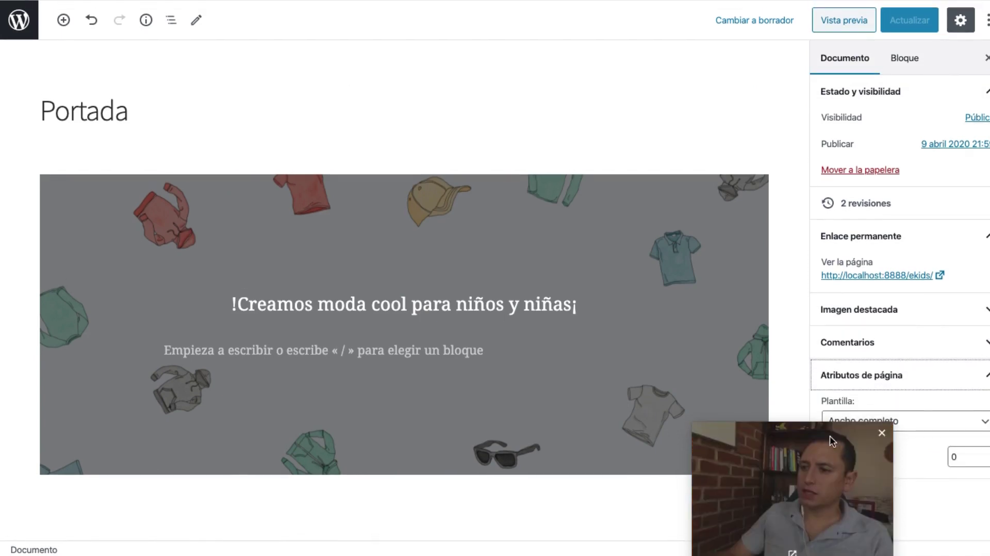
pyautogui.click(953, 421)
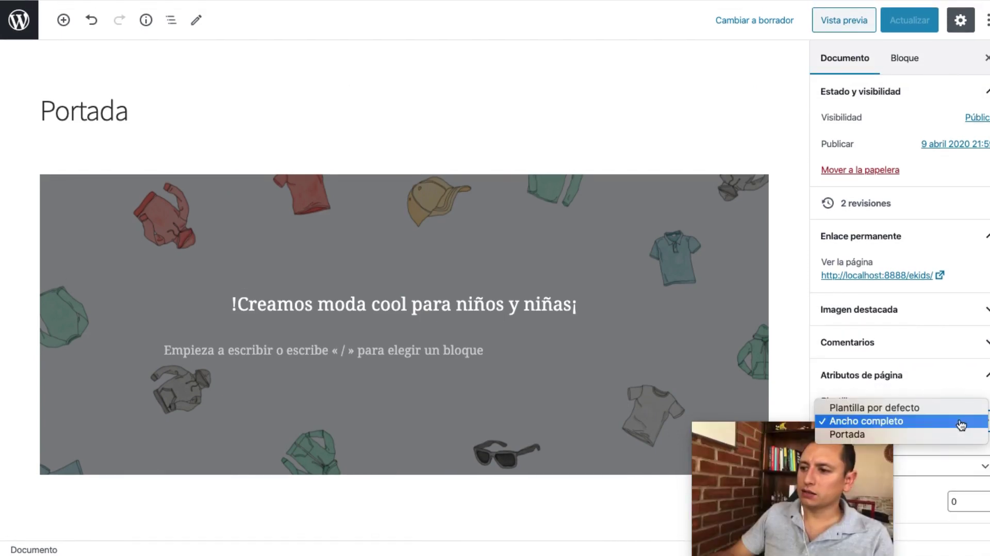
pyautogui.click(895, 422)
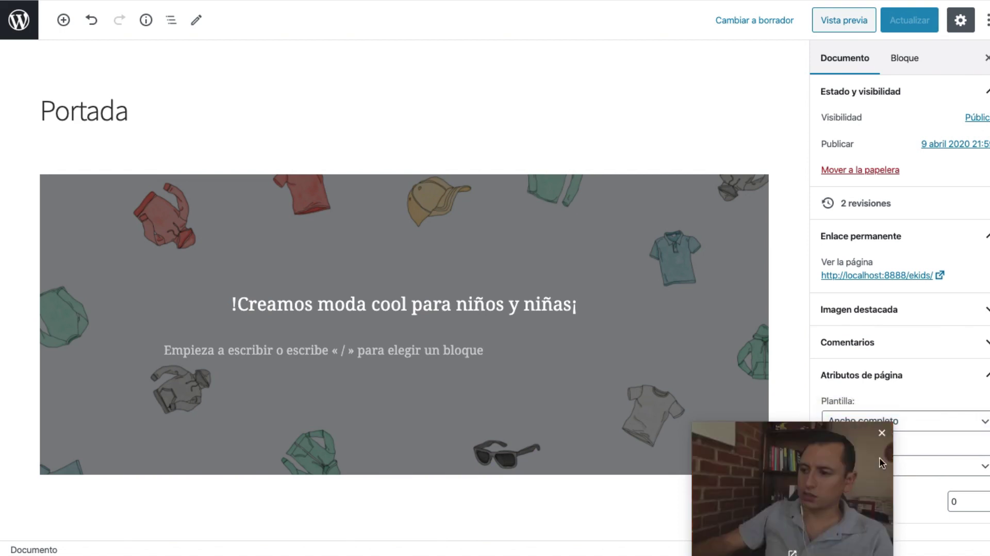
pyautogui.moveTo(859, 447); pyautogui.dragTo(974, 446)
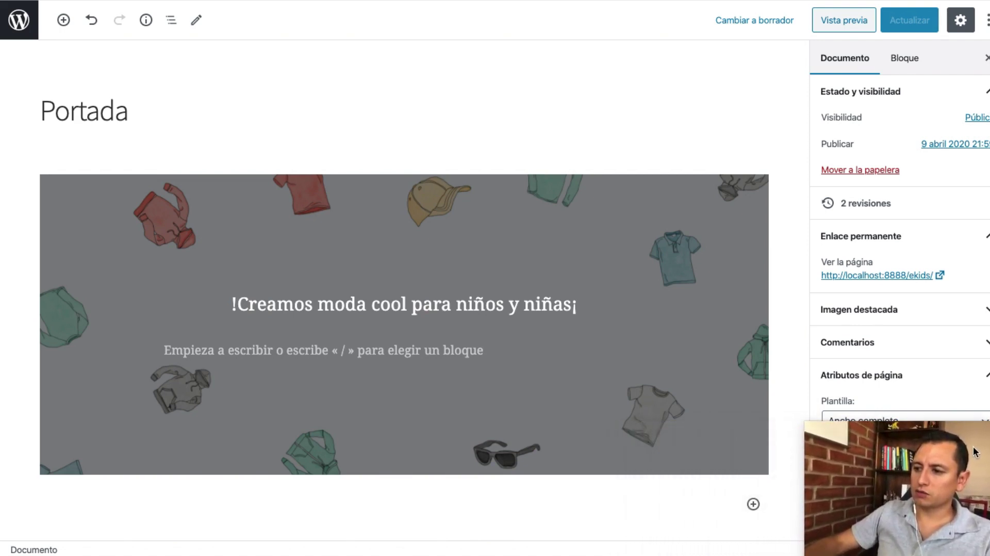
# Step: Set the Fondo block's alignment to Ancho completo
pyautogui.click(354, 221)
pyautogui.click(84, 151)
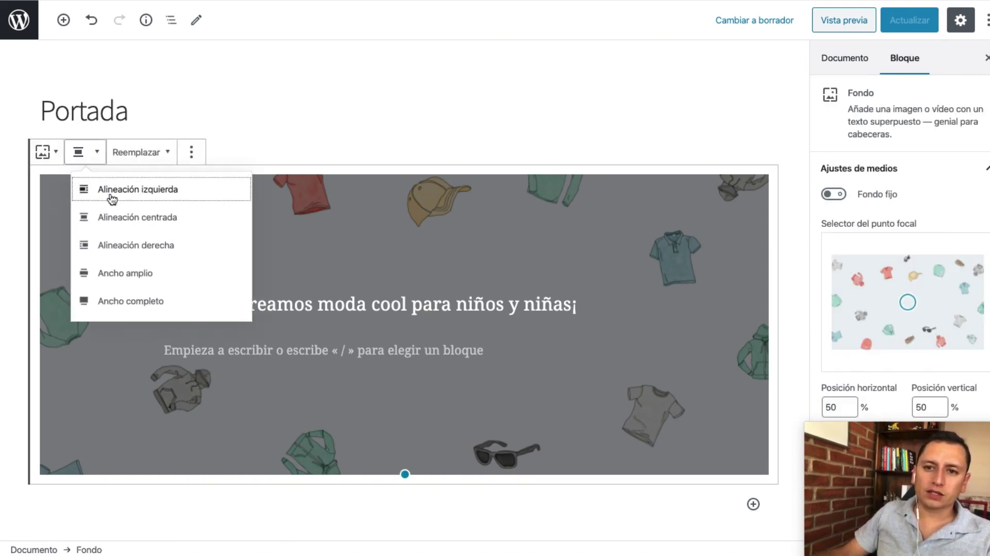
pyautogui.click(127, 301)
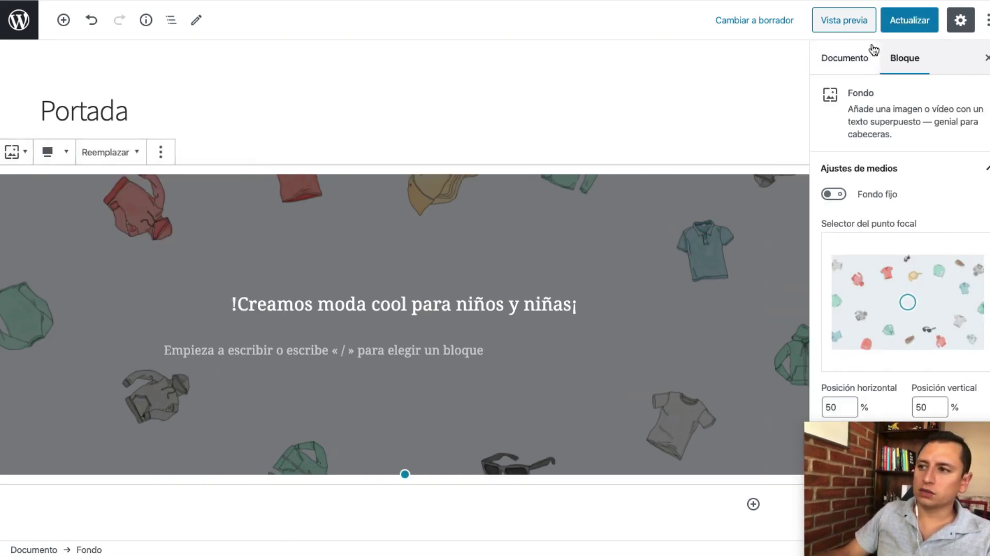
# Step: Update the page with the full-width Fondo block and look over the published home page
pyautogui.click(908, 20)
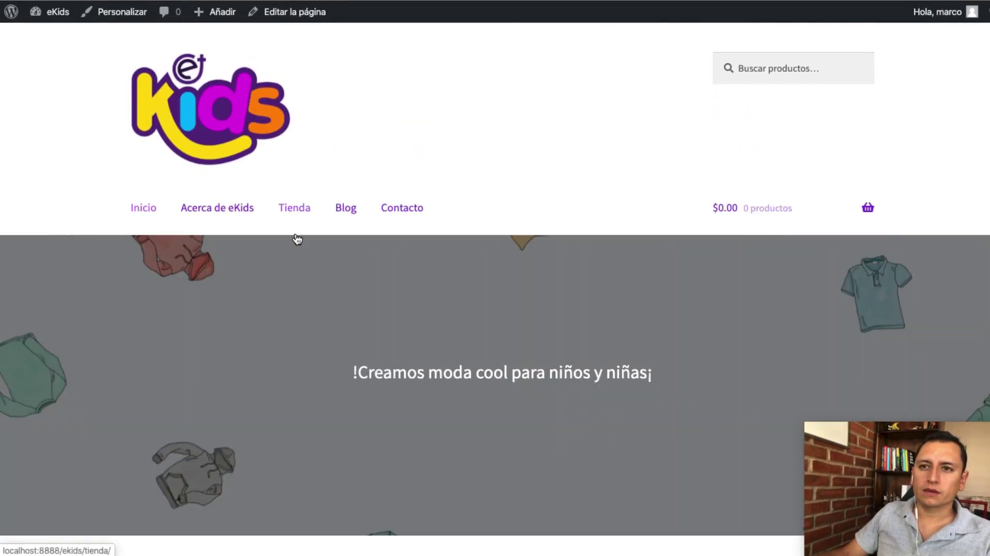
pyautogui.scroll(-5, 334, 240)
pyautogui.scroll(4, 334, 239)
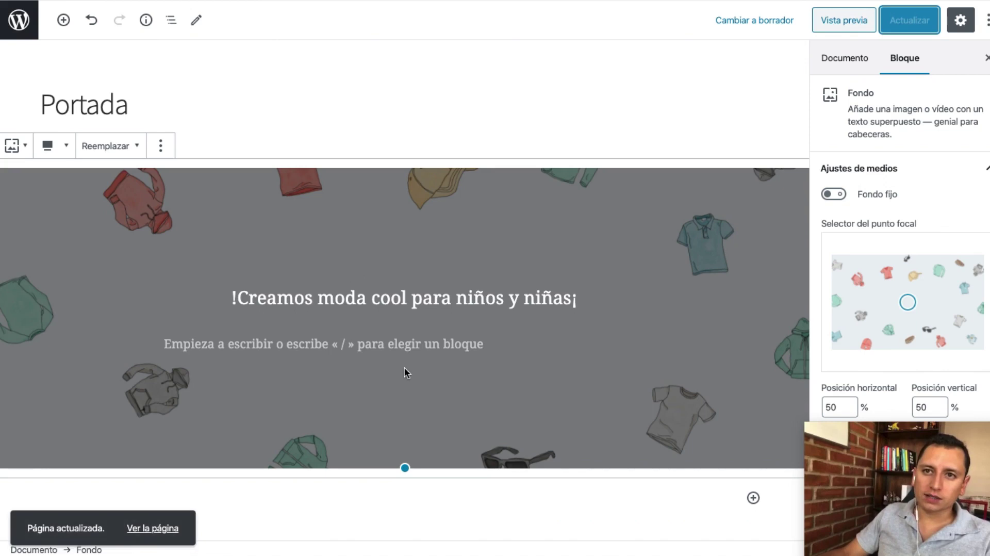
# Step: Fill the empty second paragraph of the Fondo block with "Fabricamos y comercializamos ropa original para niños y niñas y toda la familia."
pyautogui.click(407, 343)
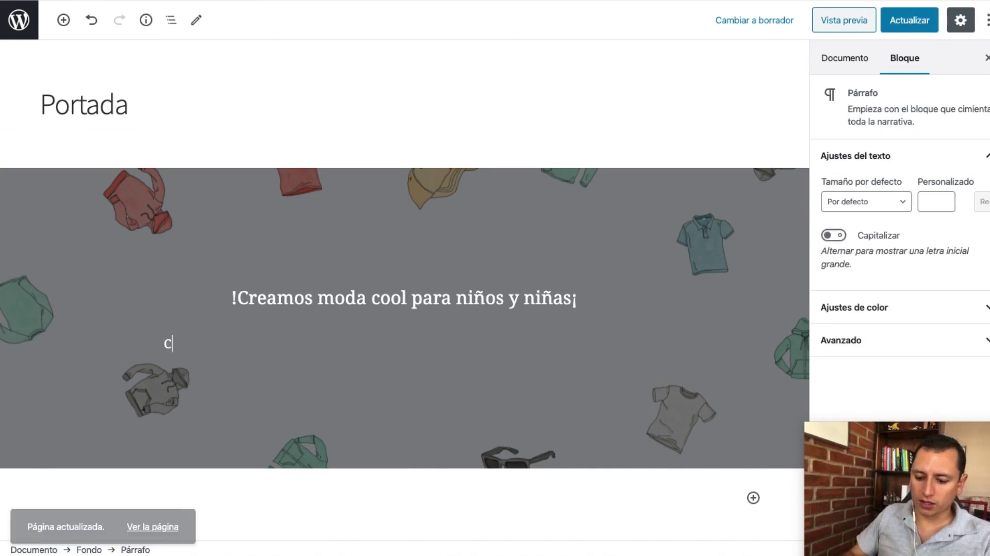
pyautogui.write('Fabr')
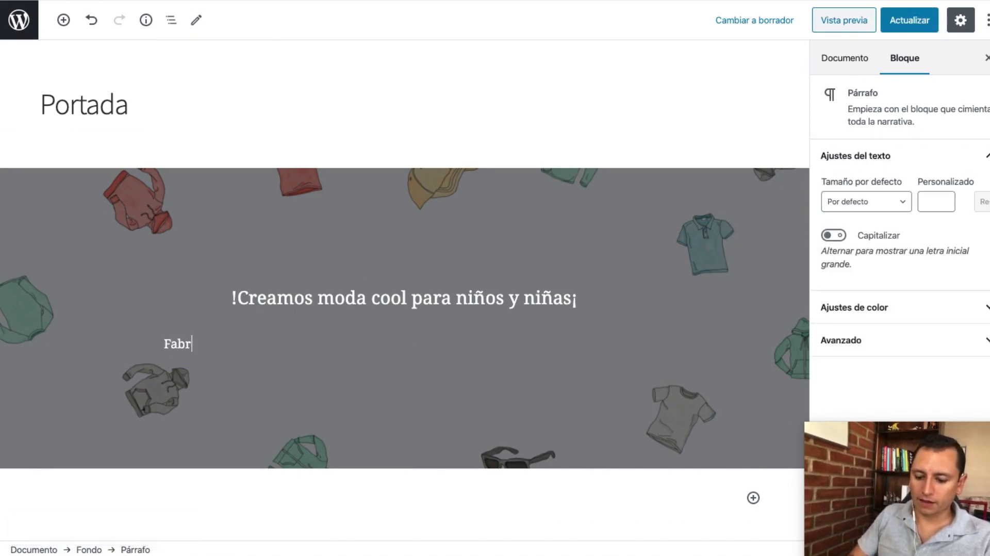
pyautogui.write('icamos y comer')
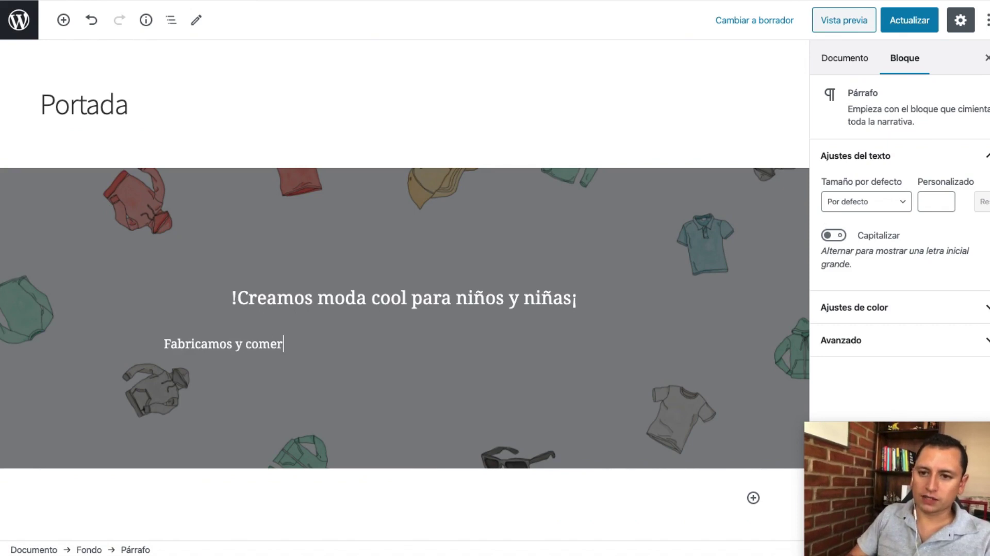
pyautogui.write('cializamos ropa original para niños y niñas y toda la familia.')
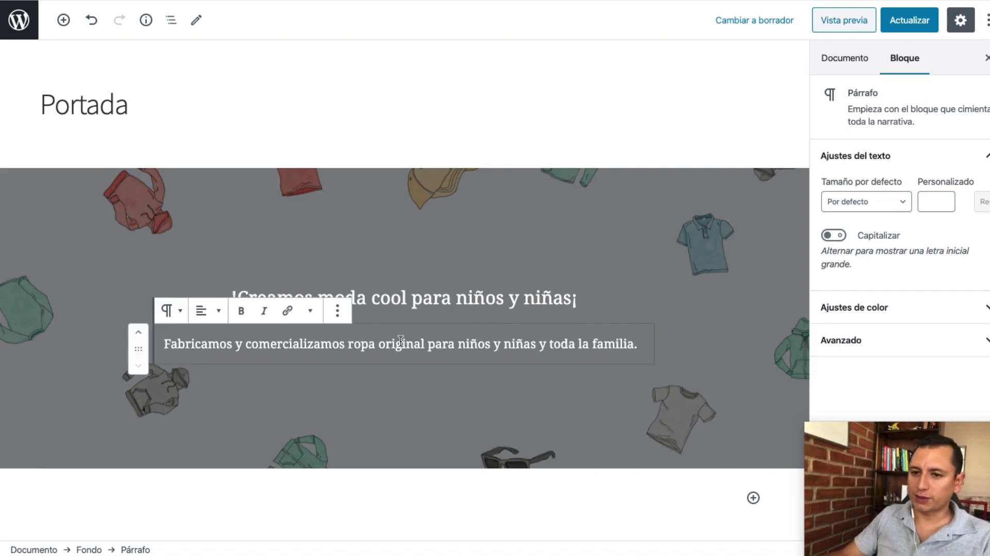
# Step: Update the page with the new descriptive paragraph and reload the published home page
pyautogui.click(268, 190)
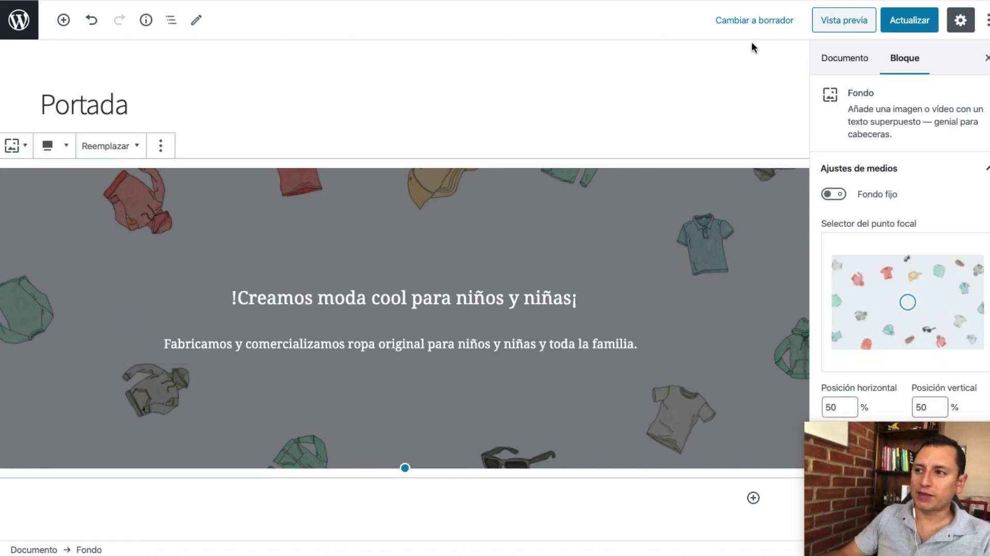
pyautogui.click(894, 19)
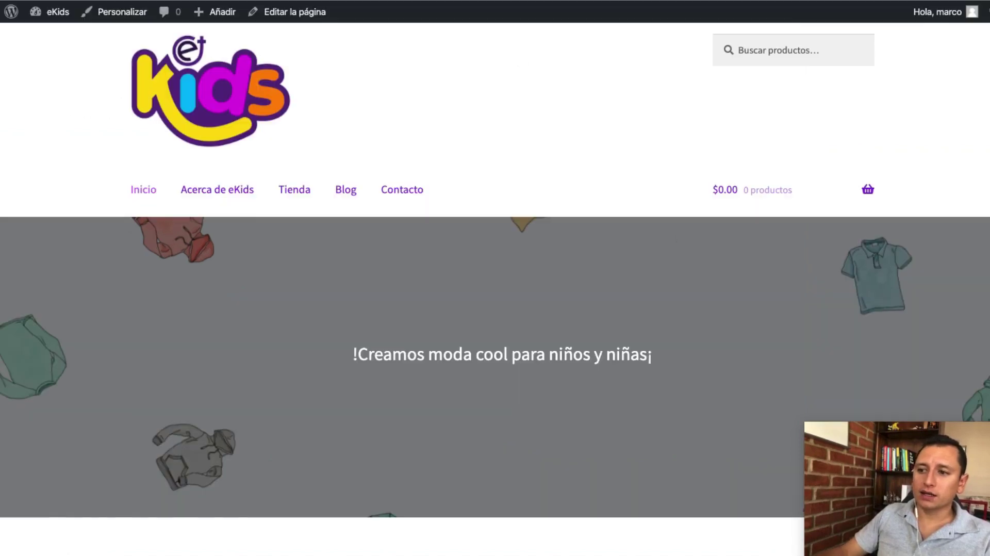
pyautogui.click(98, 16)
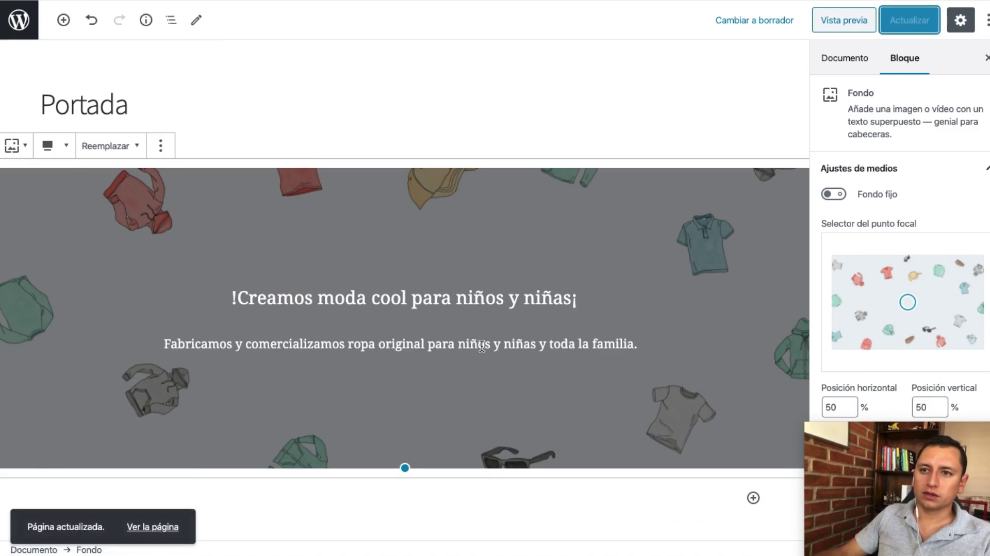
# Step: Center the text of the descriptive paragraph inside the Fondo block
pyautogui.tripleClick(482, 343)
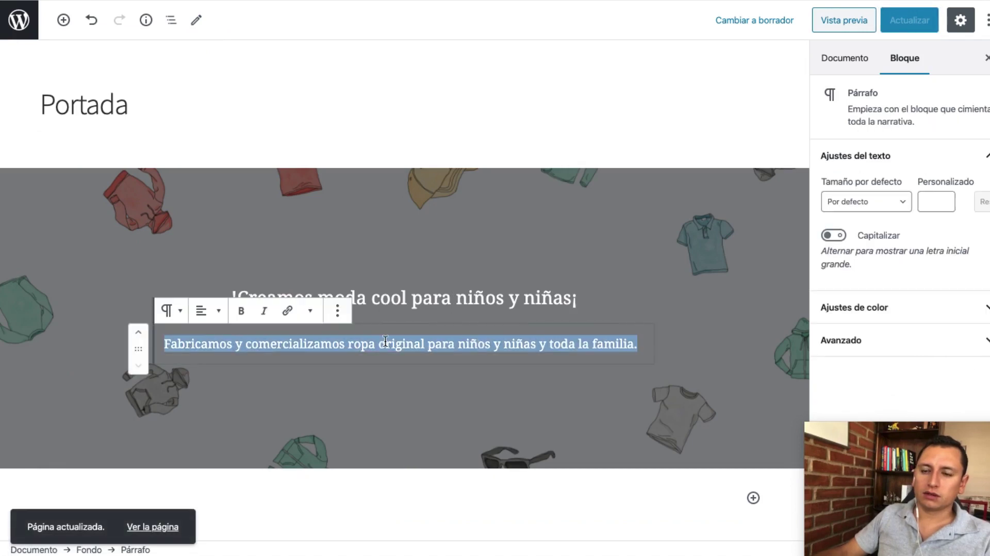
pyautogui.click(202, 316)
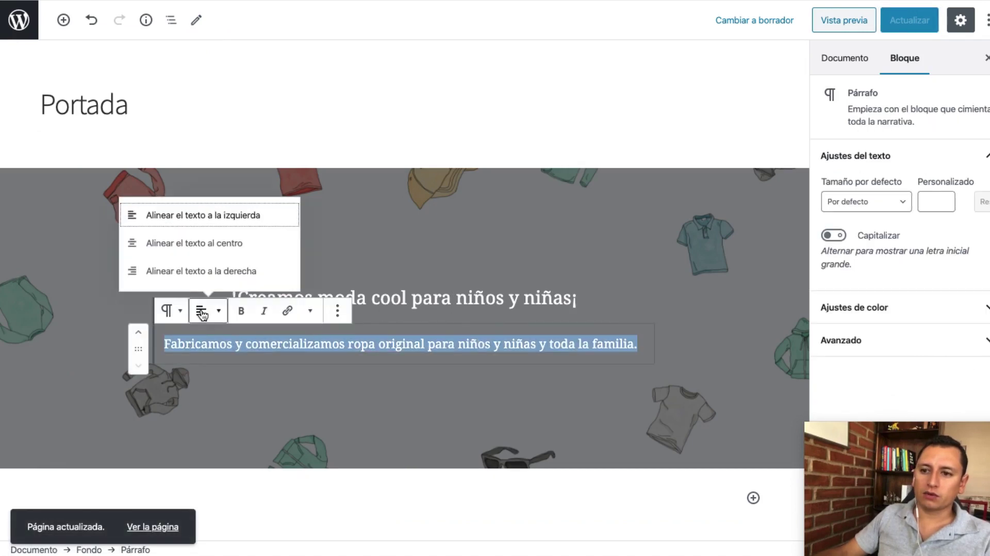
pyautogui.click(187, 244)
pyautogui.moveTo(474, 344); pyautogui.dragTo(642, 345)
pyautogui.click(663, 320)
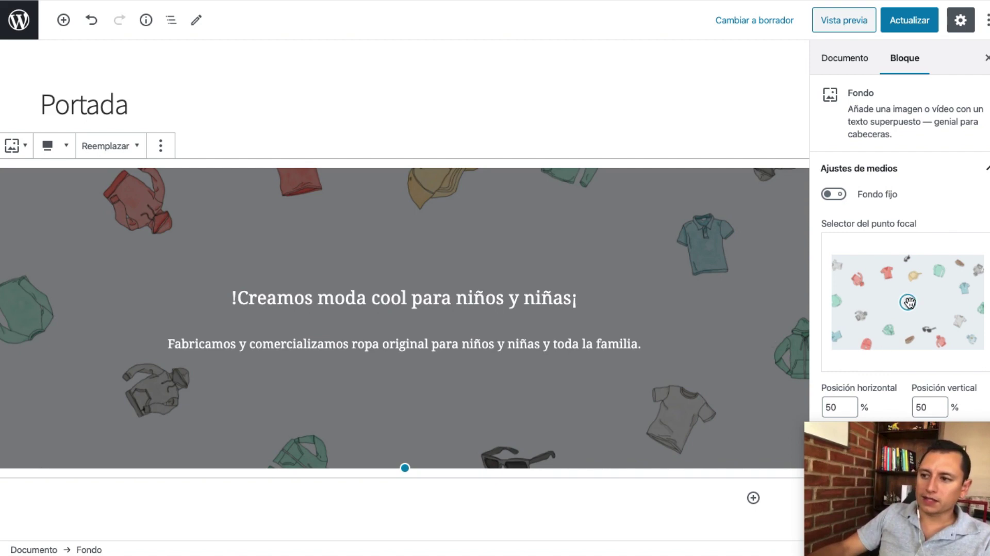
# Step: Move the Fondo image's focal point slightly upward, update the page and review the reloaded home page
pyautogui.moveTo(908, 302)
pyautogui.mouseDown()
pyautogui.moveTo(933, 318)
pyautogui.moveTo(936, 305)
pyautogui.moveTo(905, 313)
pyautogui.moveTo(906, 264)
pyautogui.moveTo(909, 359)
pyautogui.moveTo(908, 292)
pyautogui.mouseUp()
pyautogui.click(919, 26)
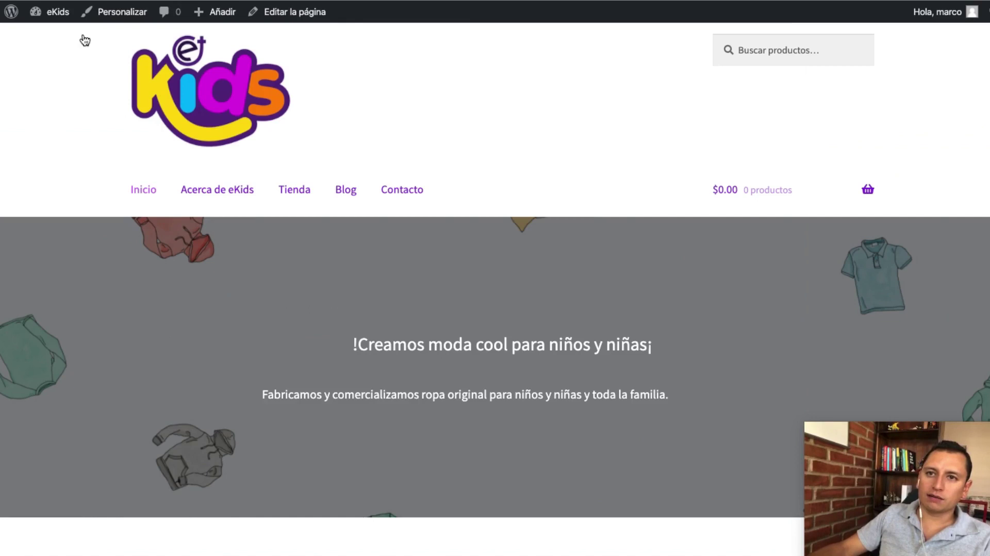
pyautogui.click(84, 40)
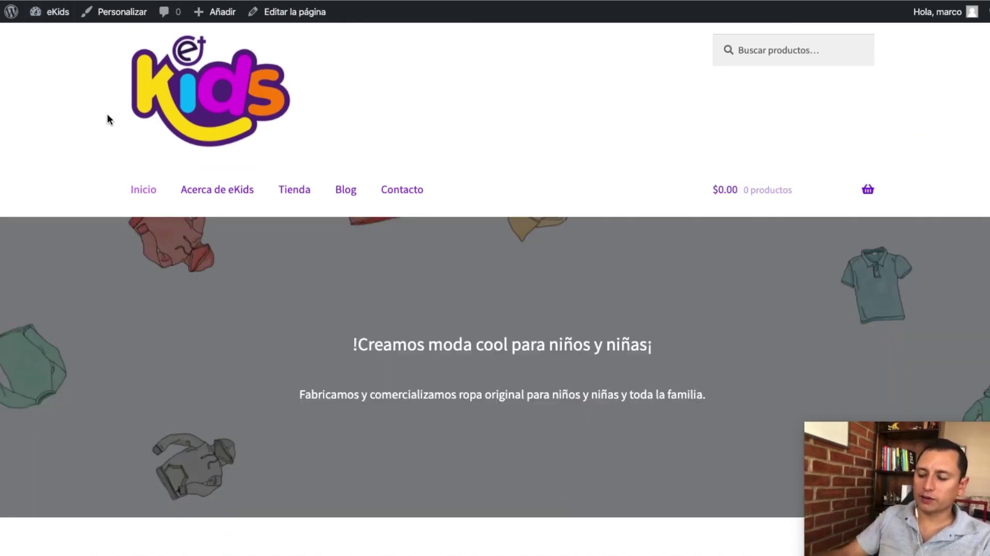
pyautogui.scroll(-5, 534, 249)
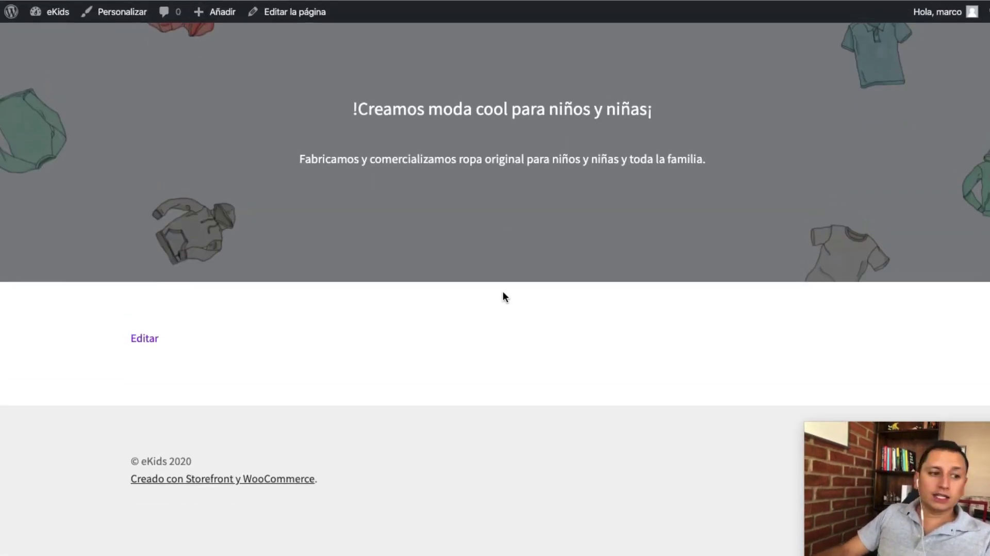
# Step: Return to editing the Portada page and insert a Medios y texto block below the Fondo block
pyautogui.scroll(5, 449, 307)
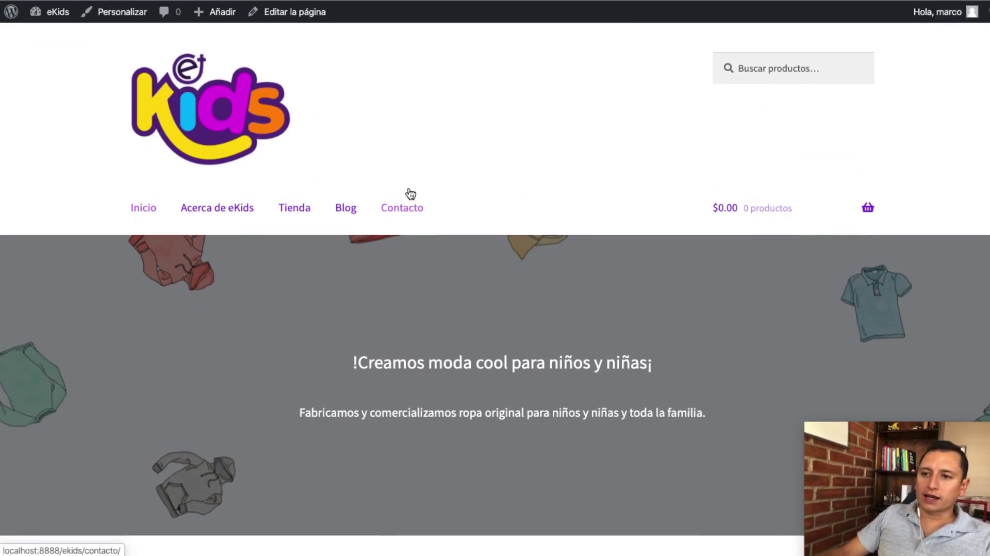
pyautogui.scroll(-5, 481, 244)
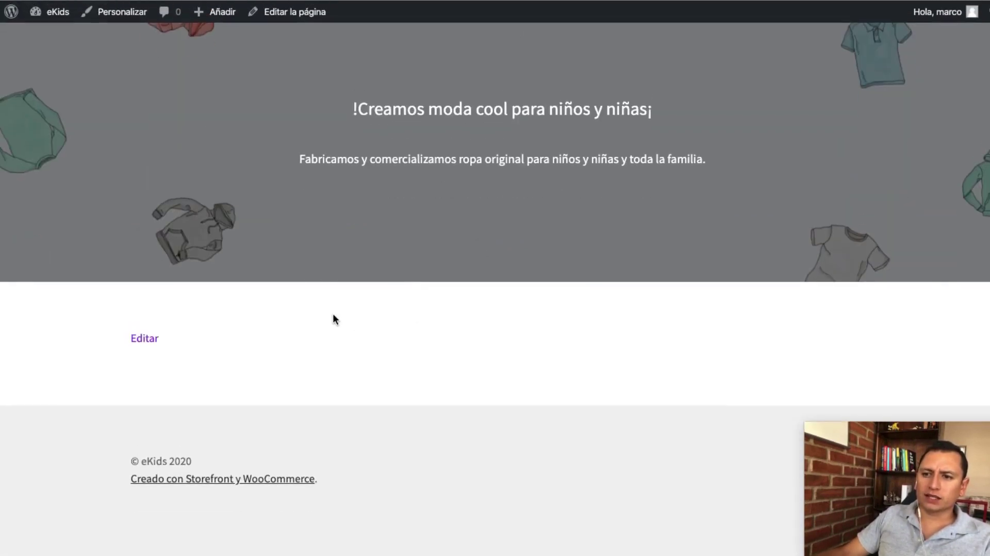
pyautogui.click(294, 12)
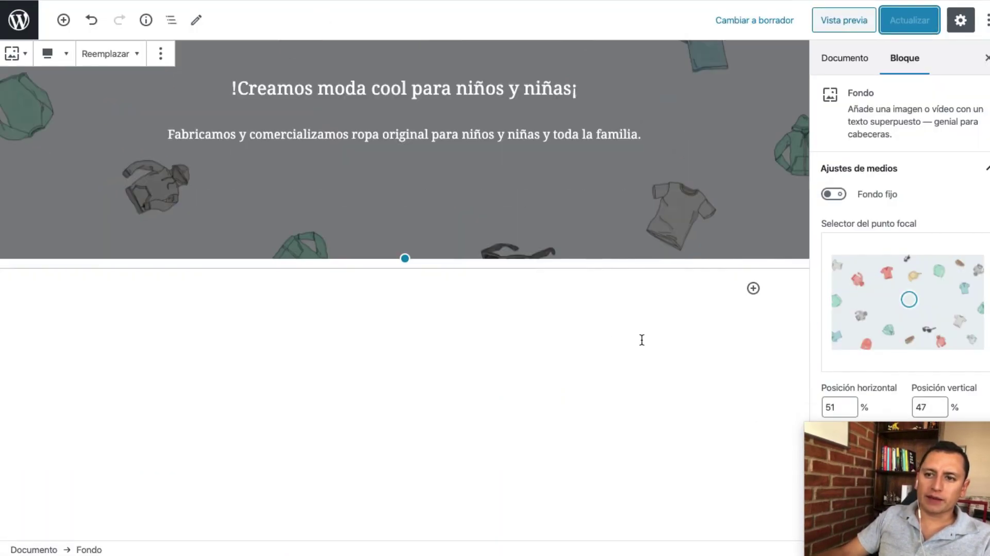
pyautogui.click(753, 289)
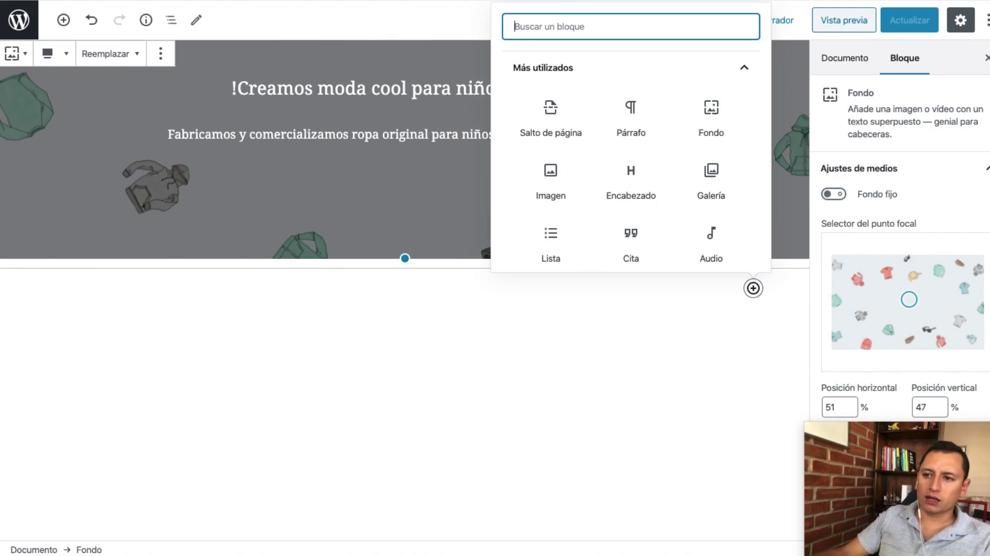
pyautogui.write('med')
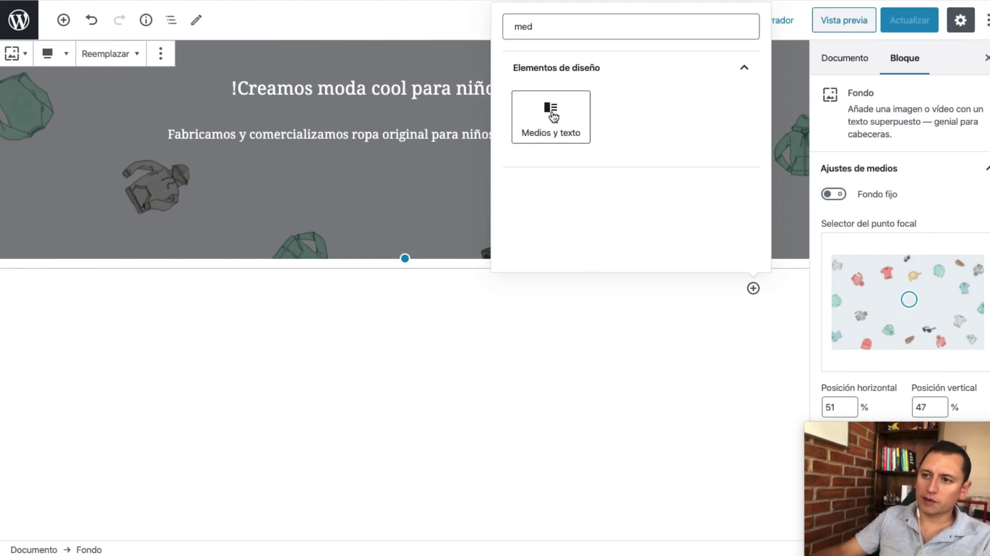
pyautogui.click(554, 117)
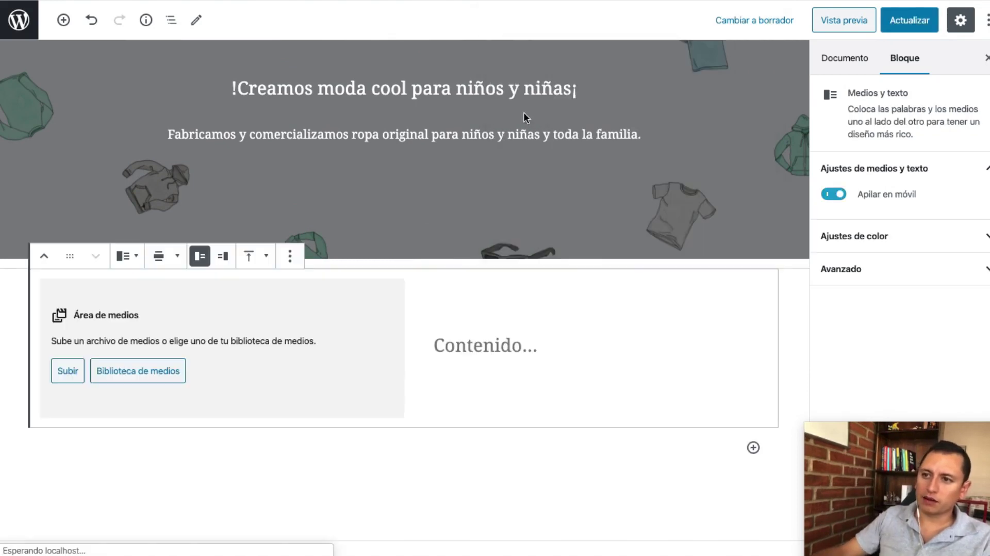
# Step: Fill the media area of the Medios y texto block with nerdy1.png from the media library
pyautogui.click(133, 372)
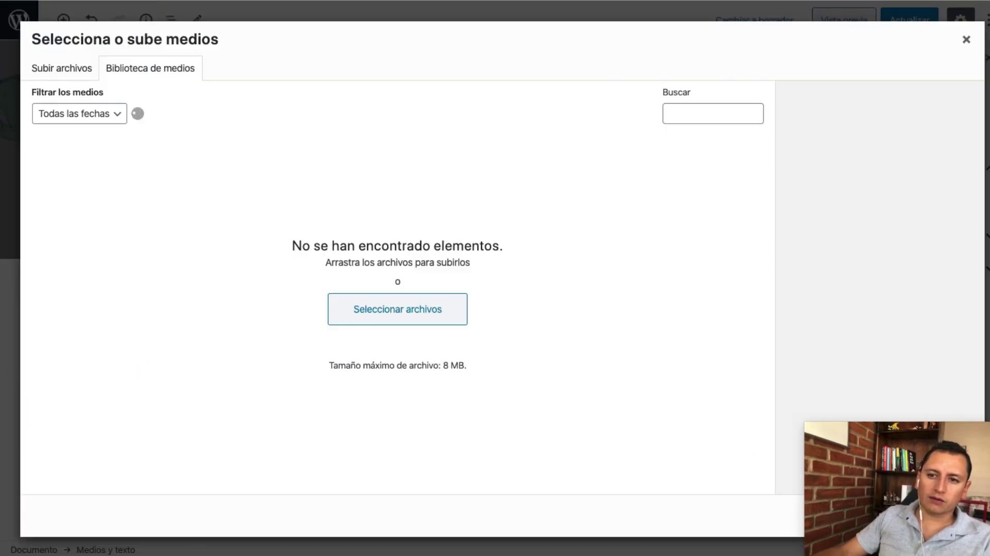
pyautogui.moveTo(36, 402); pyautogui.dragTo(377, 218)
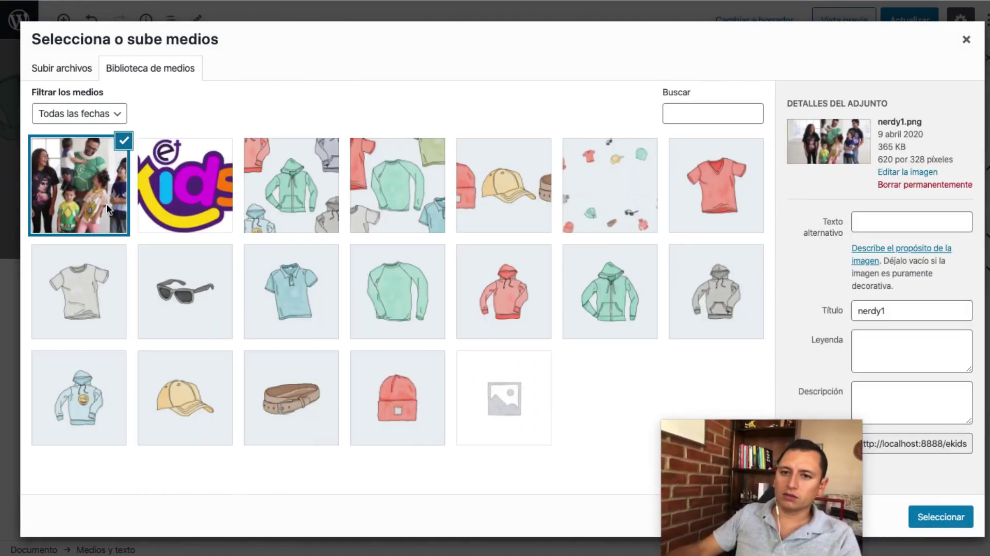
pyautogui.click(941, 517)
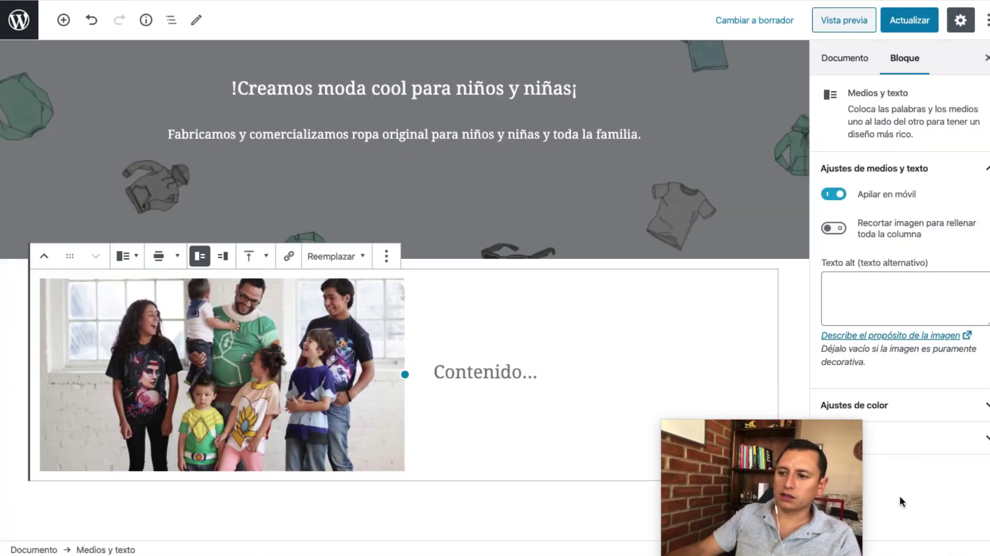
# Step: Write "Somos una empresa familiar donde diseñamos y fabricamos moda original para toda la familia." as the content beside the family photo
pyautogui.click(477, 377)
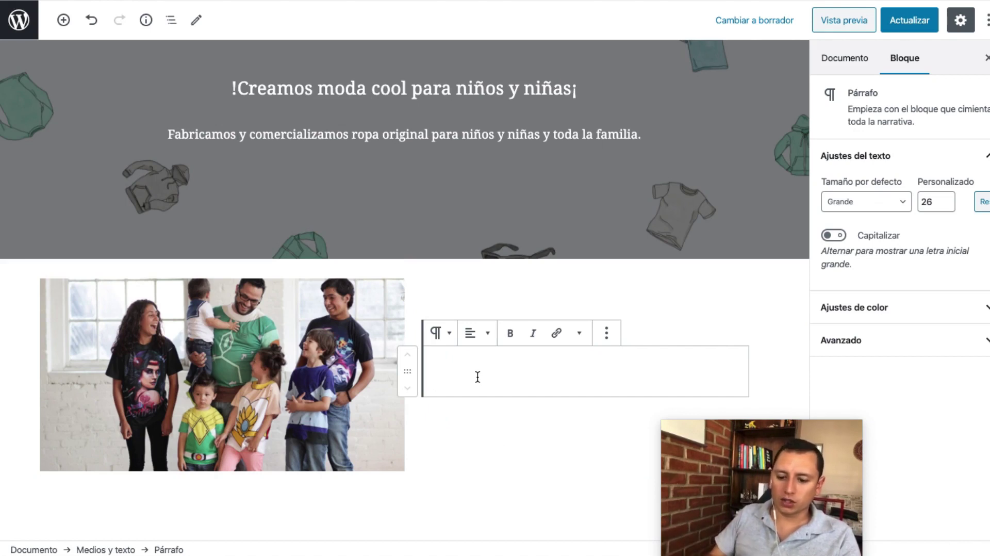
pyautogui.write('Somos ')
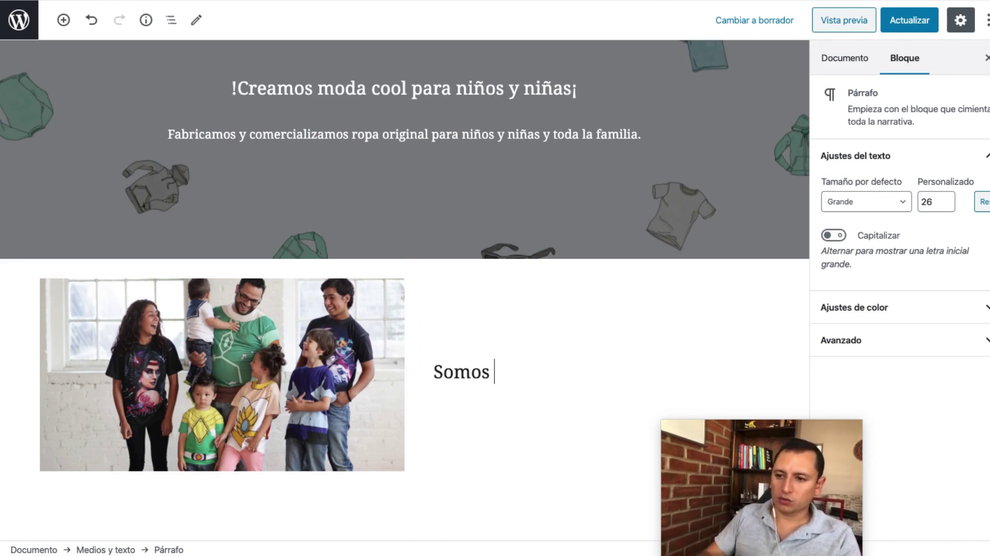
pyautogui.write('una empresa familiar')
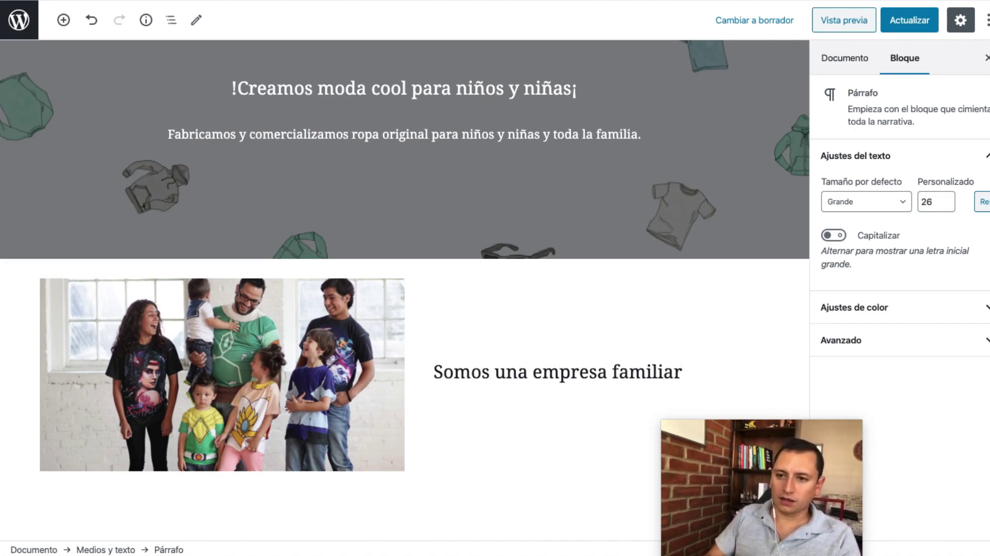
pyautogui.write(' donde cr')
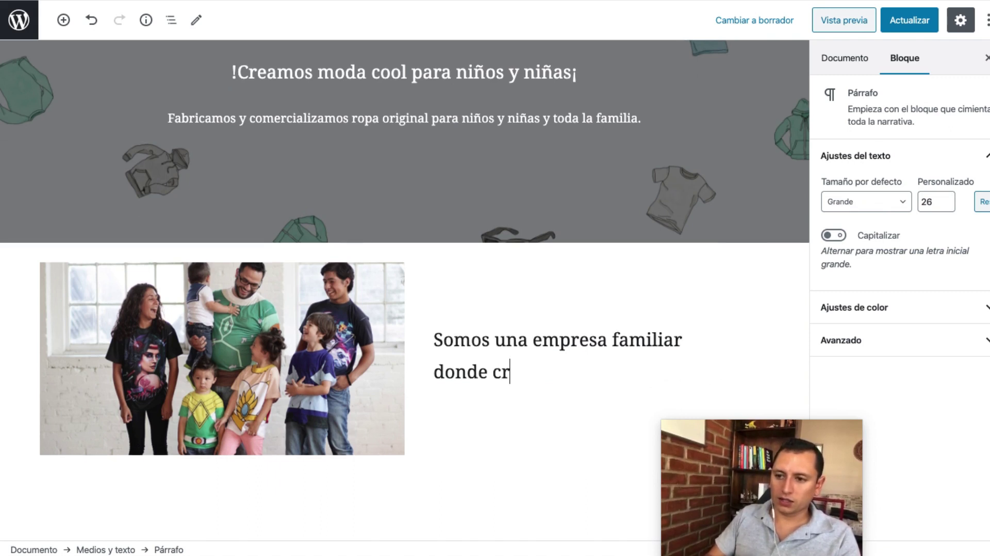
pyautogui.press('BackSpace')
pyautogui.press('BackSpace')
pyautogui.write('diseñ')
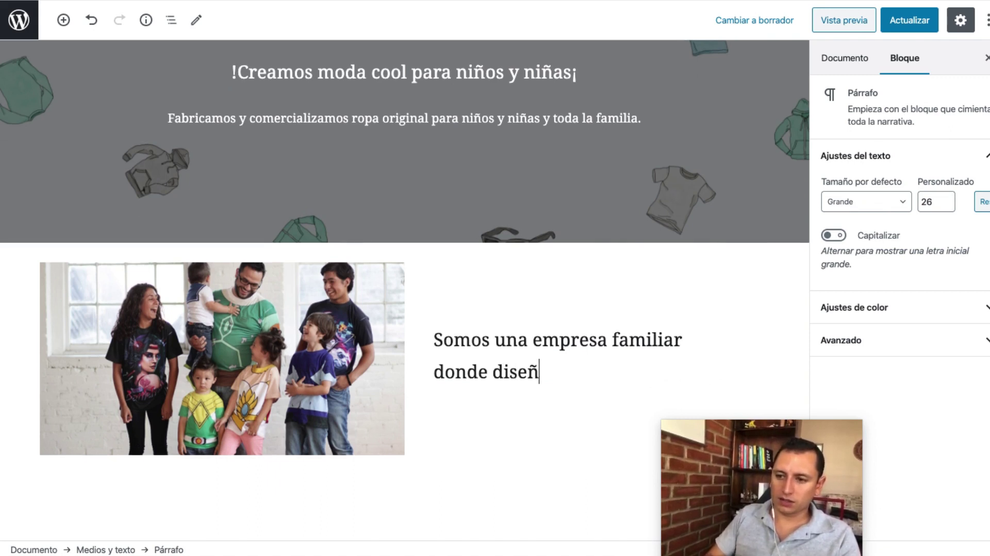
pyautogui.write('amos y fabricamos')
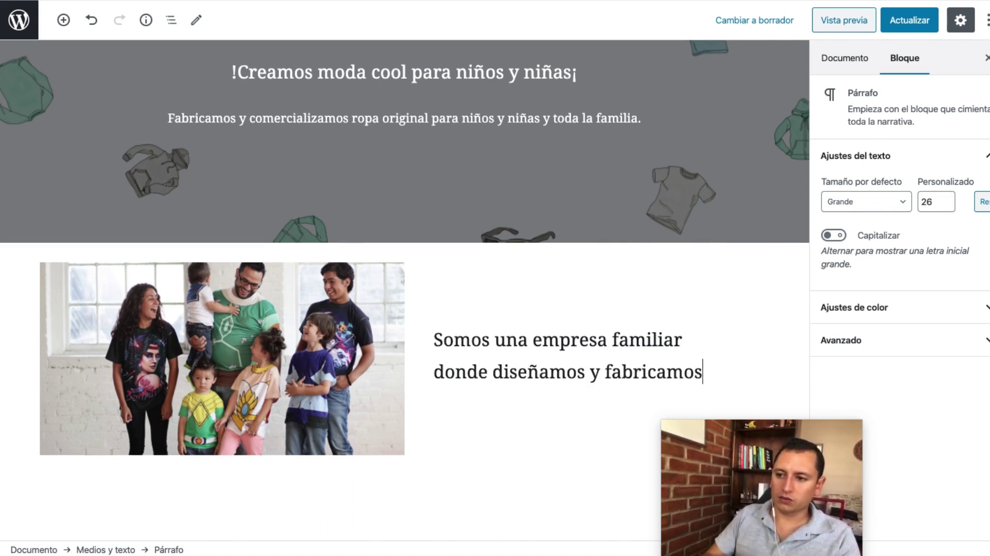
pyautogui.write(' mo')
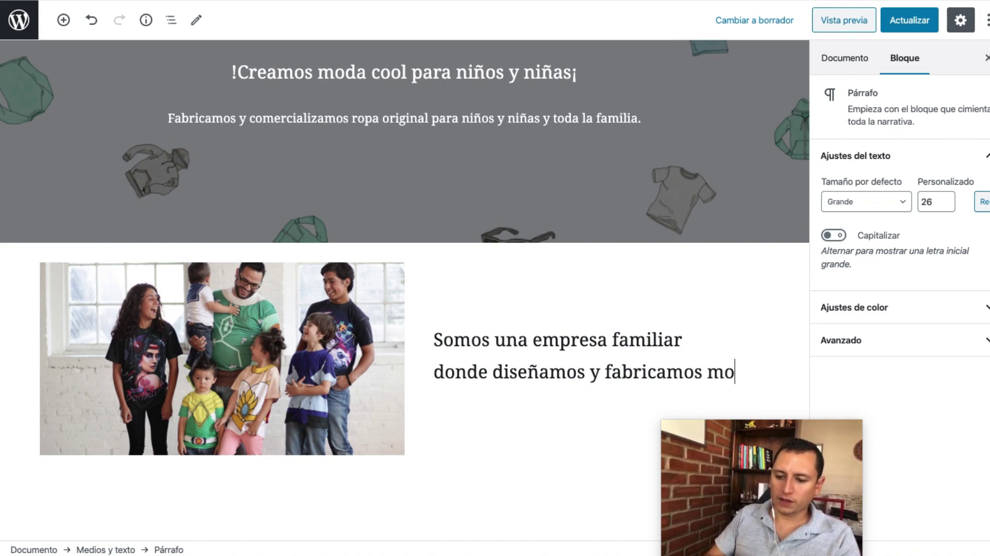
pyautogui.write('da origina')
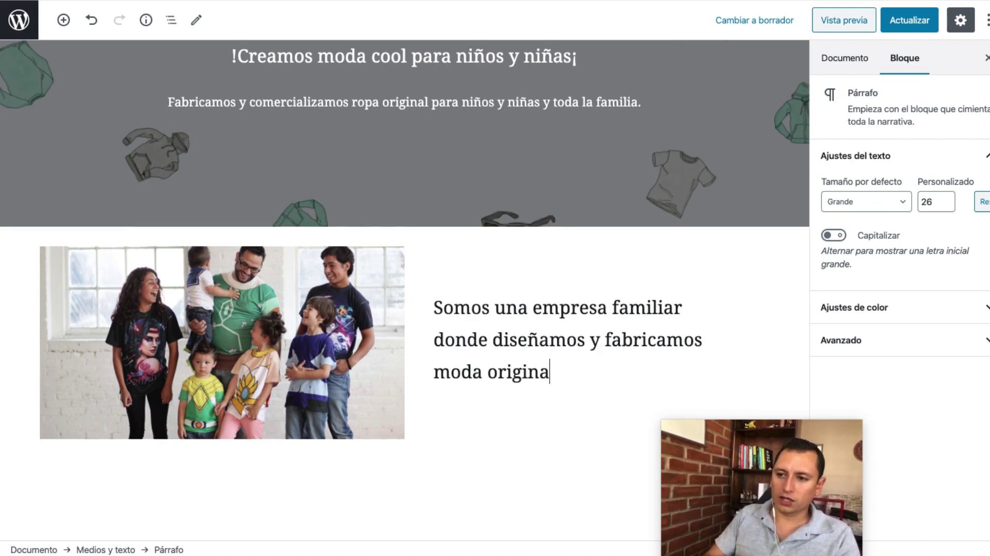
pyautogui.write('l para toda la familia.')
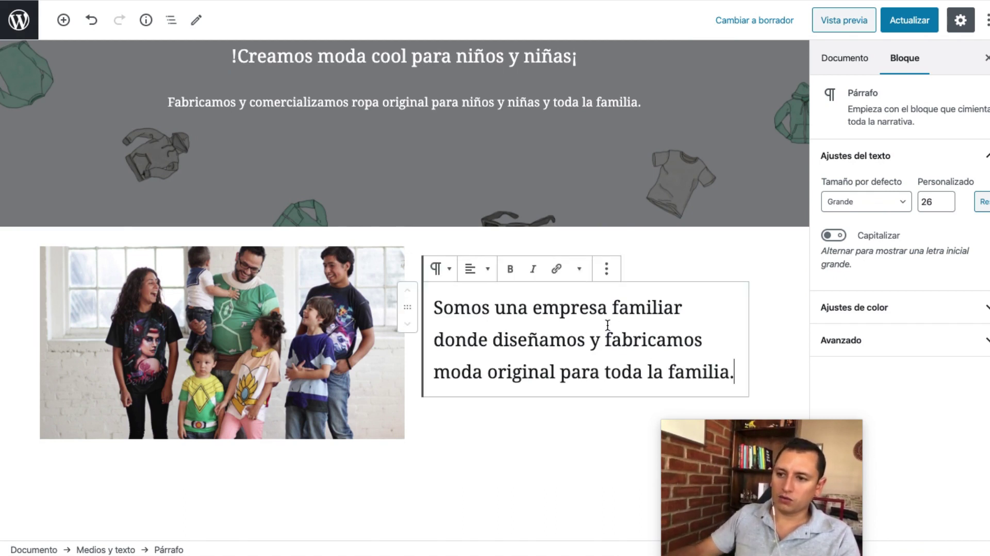
# Step: Insert "y creativa" after "moda original" in the paragraph beside the photo and deselect the block
pyautogui.click(562, 370)
pyautogui.write('y creativa')
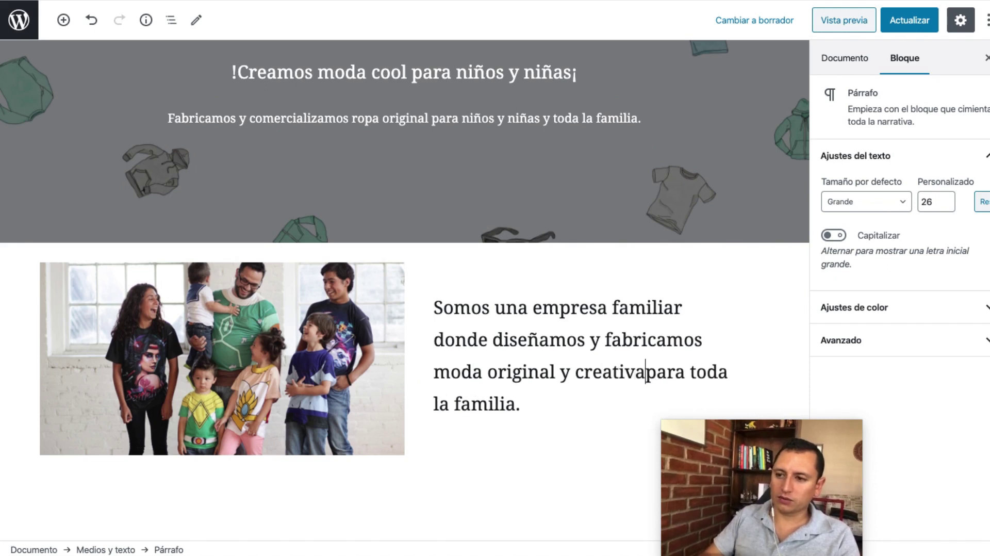
pyautogui.click(417, 502)
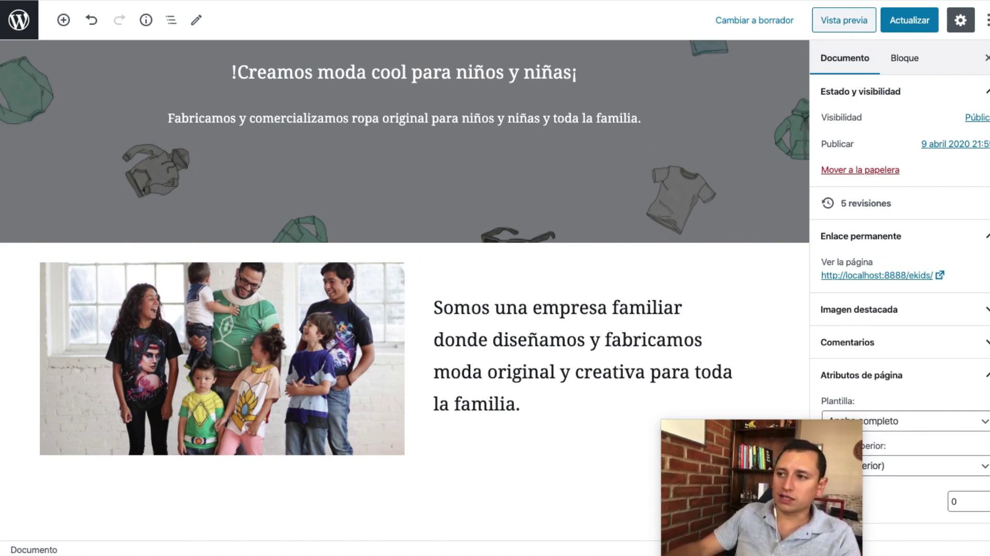
# Step: Update the page, reload the published home page and review the new photo and text section
pyautogui.click(904, 23)
pyautogui.scroll(2, 490, 256)
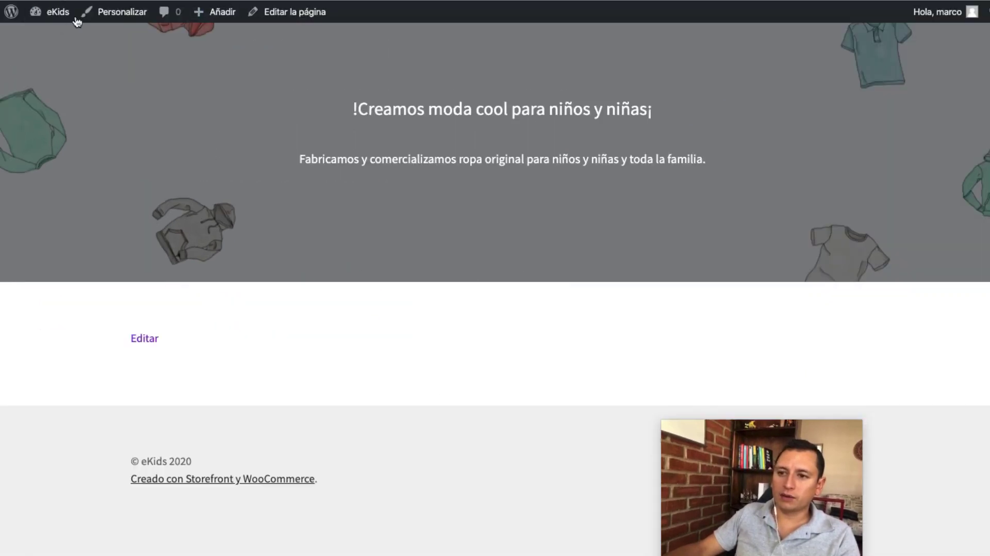
pyautogui.click(75, 19)
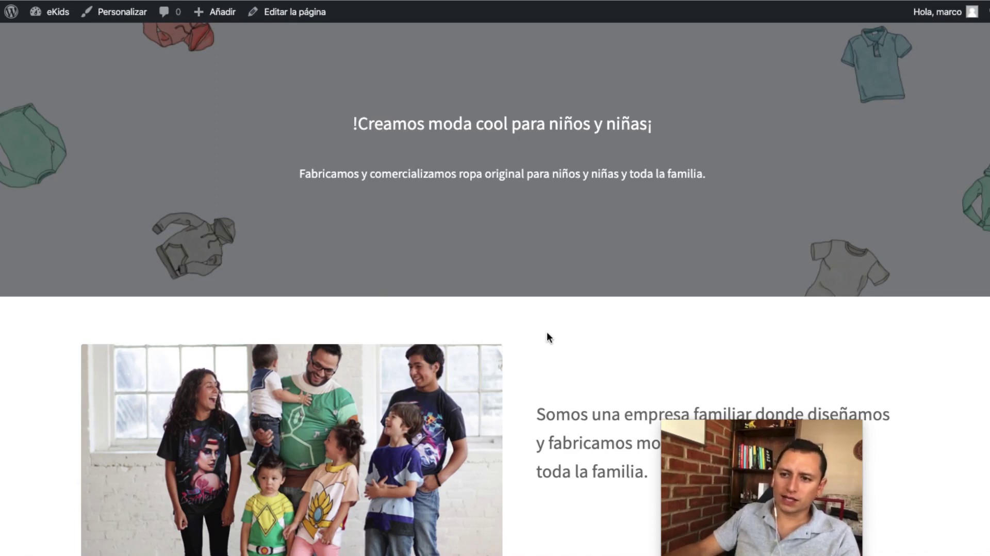
pyautogui.scroll(-5, 546, 332)
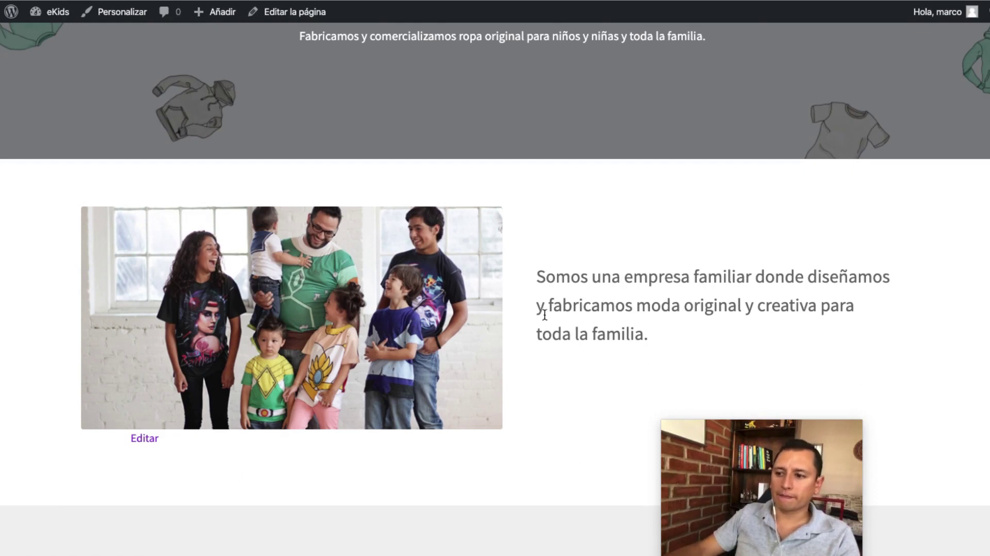
pyautogui.scroll(1, 534, 312)
pyautogui.scroll(5, 530, 306)
pyautogui.scroll(-8, 533, 313)
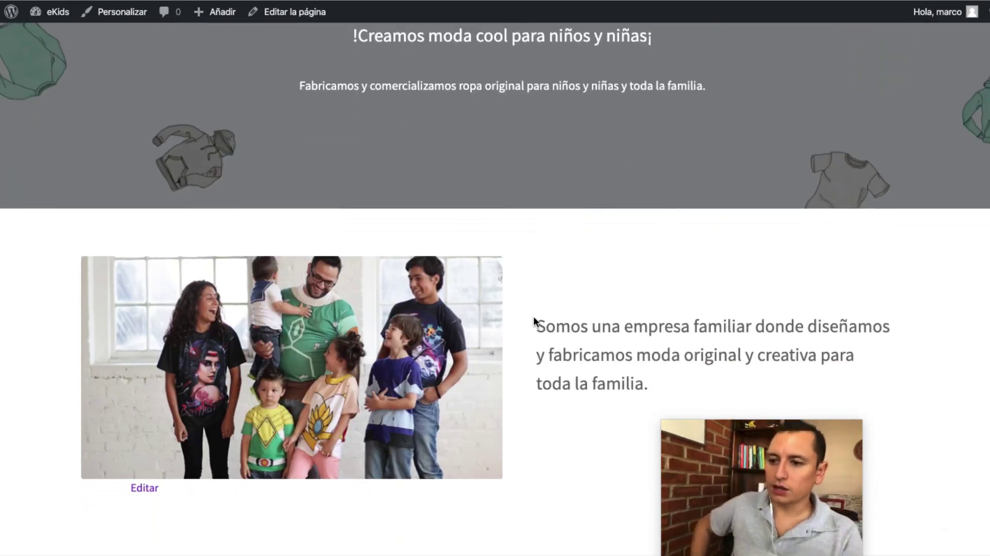
pyautogui.scroll(-1, 537, 301)
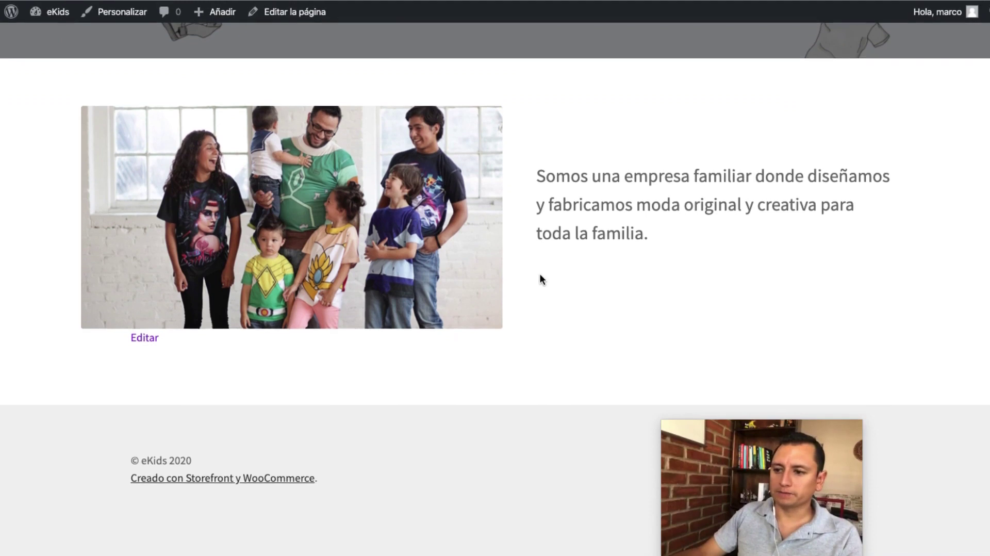
pyautogui.scroll(10, 540, 280)
pyautogui.scroll(-10, 446, 178)
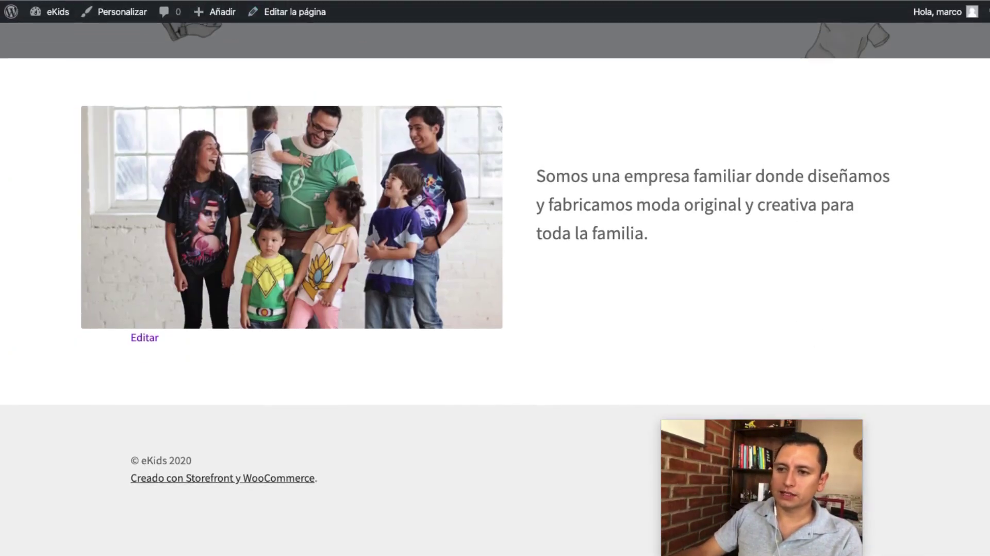
# Step: Return to the page editor and add an Encabezado block below the Medios y texto block
pyautogui.moveTo(765, 496); pyautogui.dragTo(906, 499)
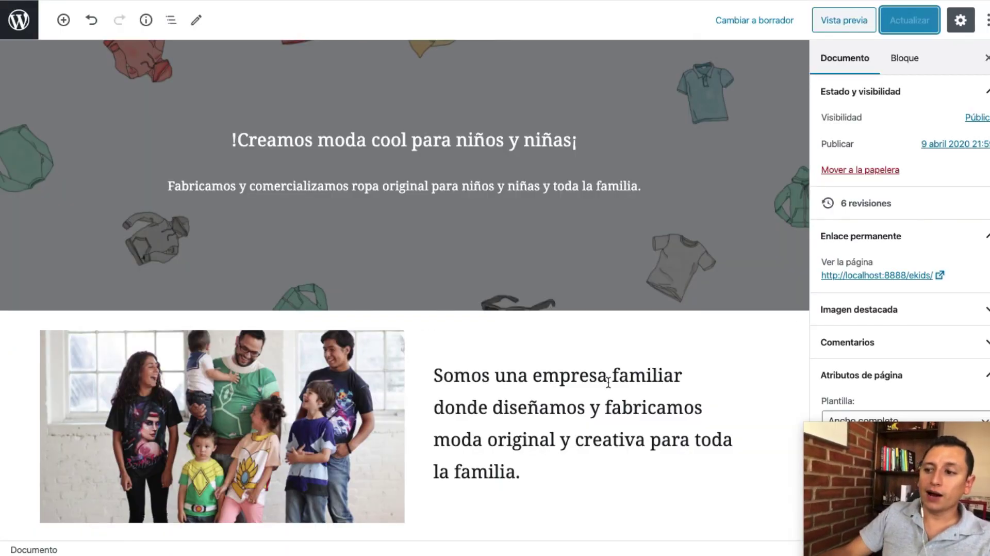
pyautogui.scroll(-5, 550, 380)
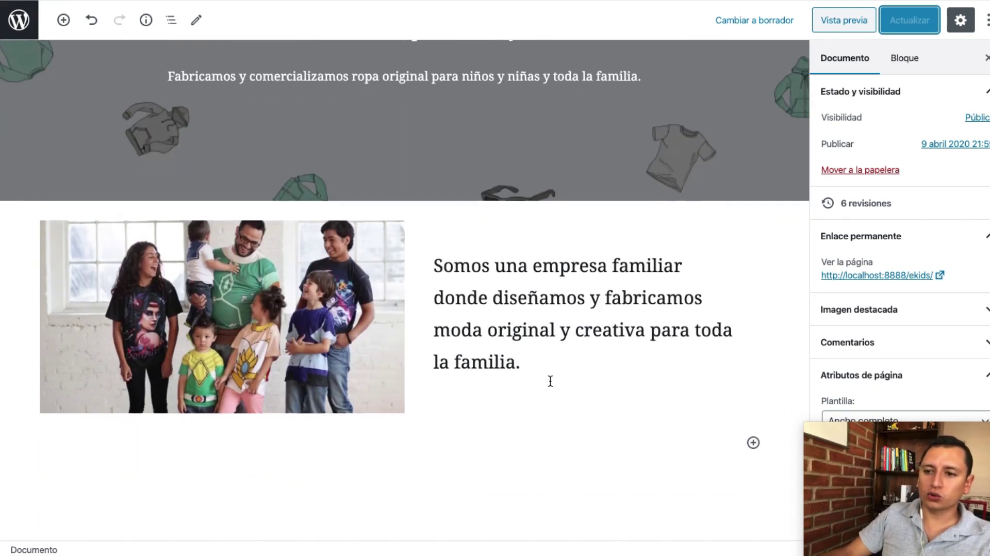
pyautogui.scroll(-1, 551, 381)
pyautogui.scroll(6, 548, 380)
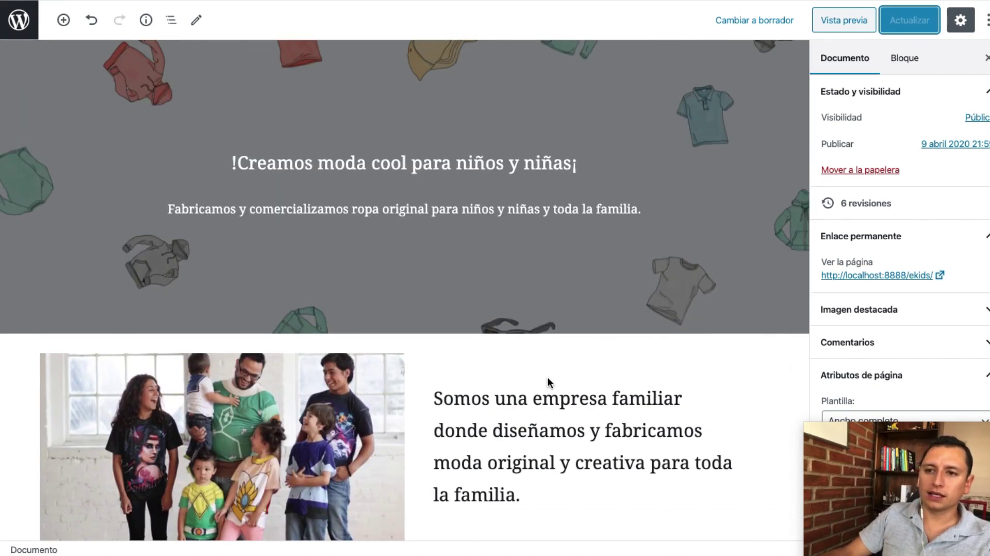
pyautogui.scroll(-7, 548, 380)
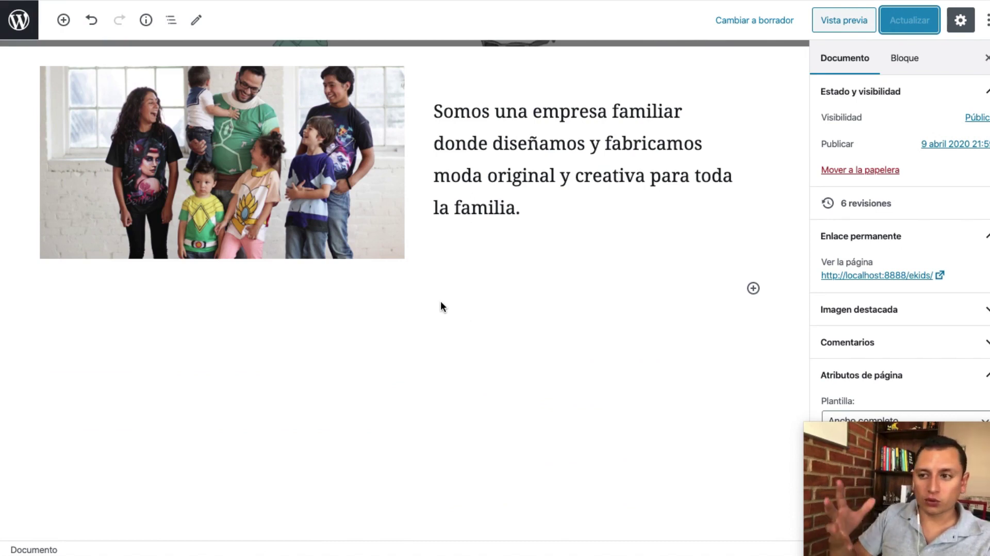
pyautogui.click(753, 288)
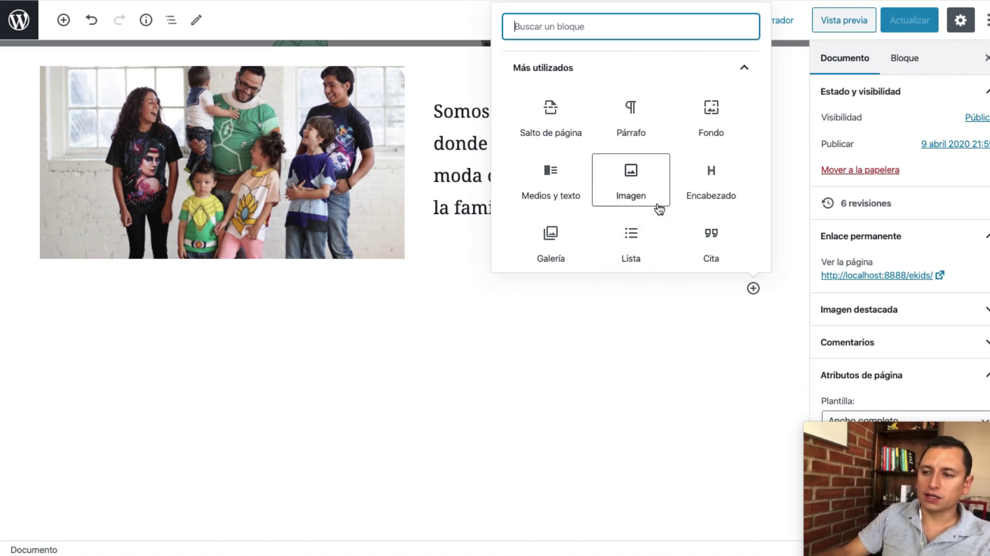
pyautogui.click(583, 300)
pyautogui.click(754, 288)
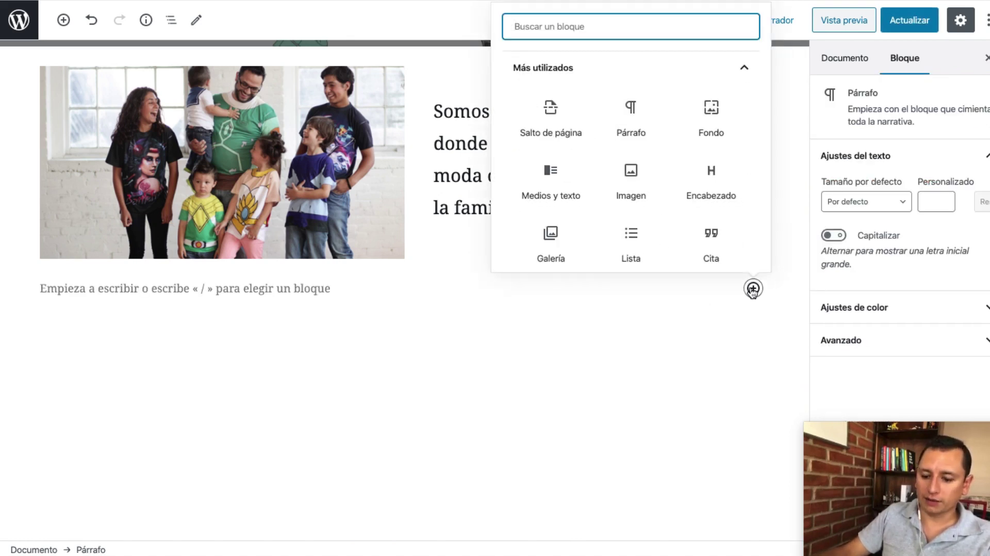
pyautogui.write('encabe')
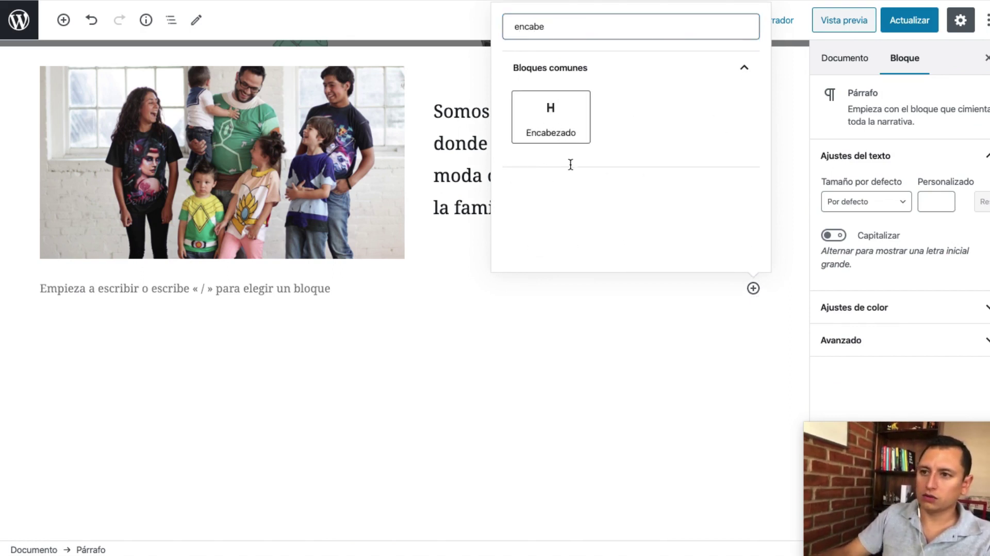
pyautogui.click(567, 135)
# Step: Write "Categorías" as the text of the new H2 heading
pyautogui.write('Cate')
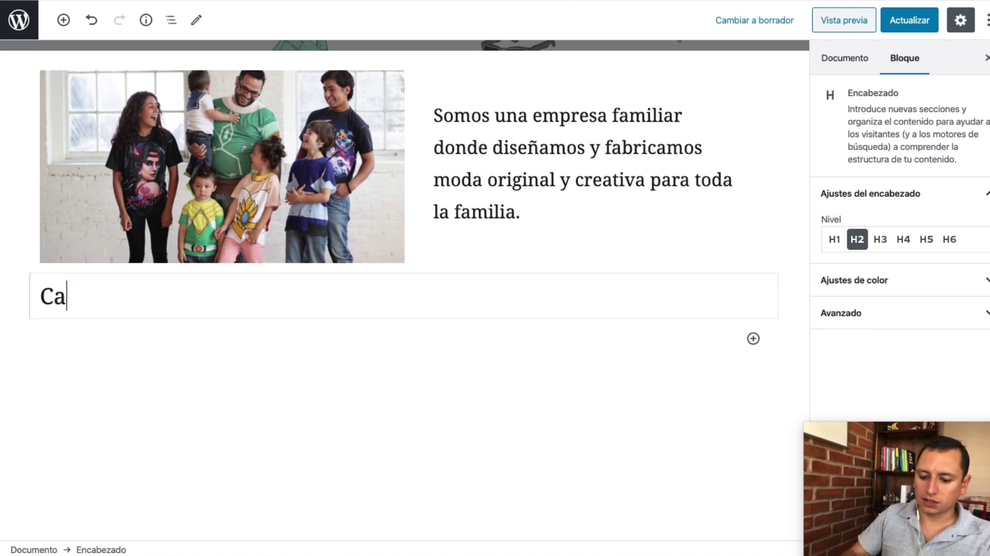
pyautogui.press('BackSpace')
pyautogui.press('BackSpace')
pyautogui.press('BackSpace')
pyautogui.write('Categorías')
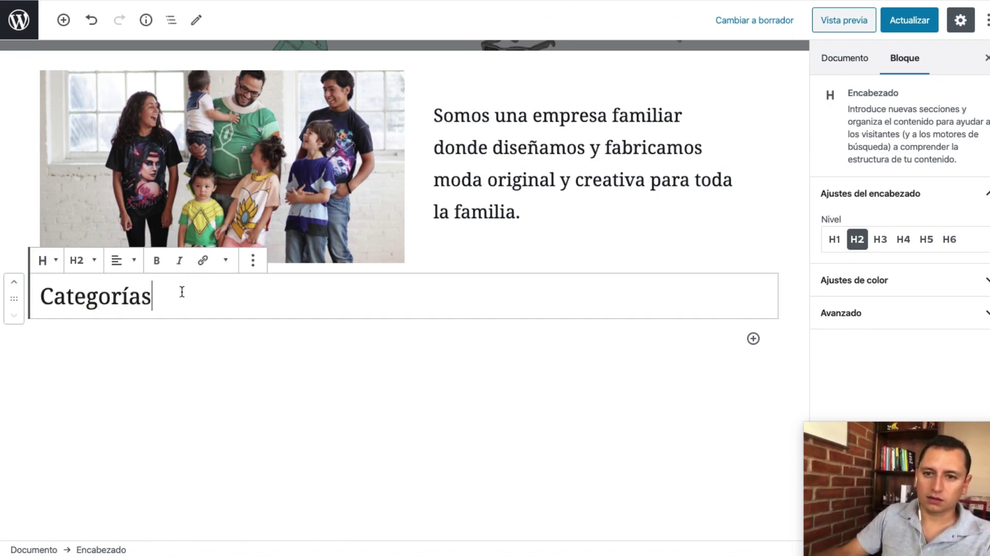
# Step: Center the text of the "Categorías" heading
pyautogui.moveTo(181, 289); pyautogui.dragTo(26, 292)
pyautogui.click(120, 264)
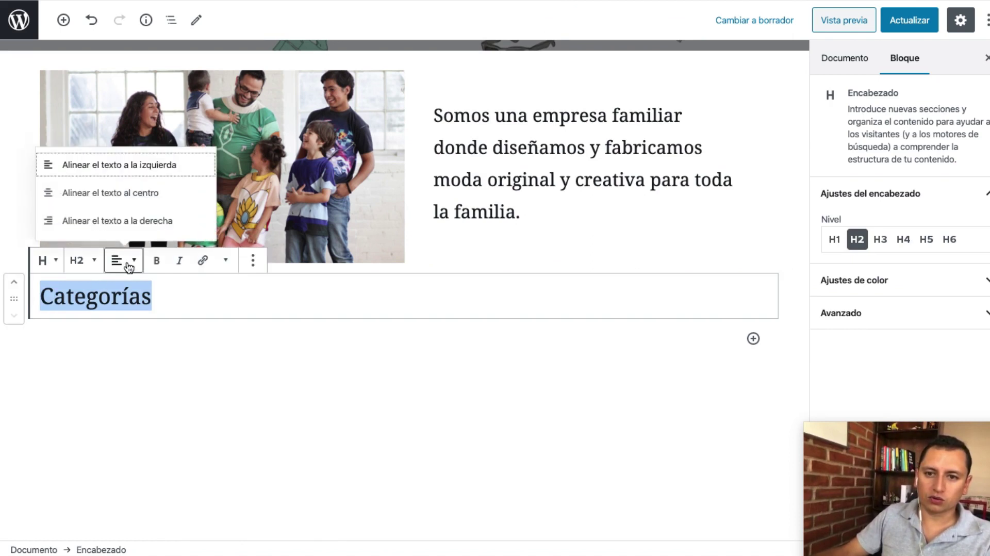
pyautogui.click(100, 195)
pyautogui.click(458, 295)
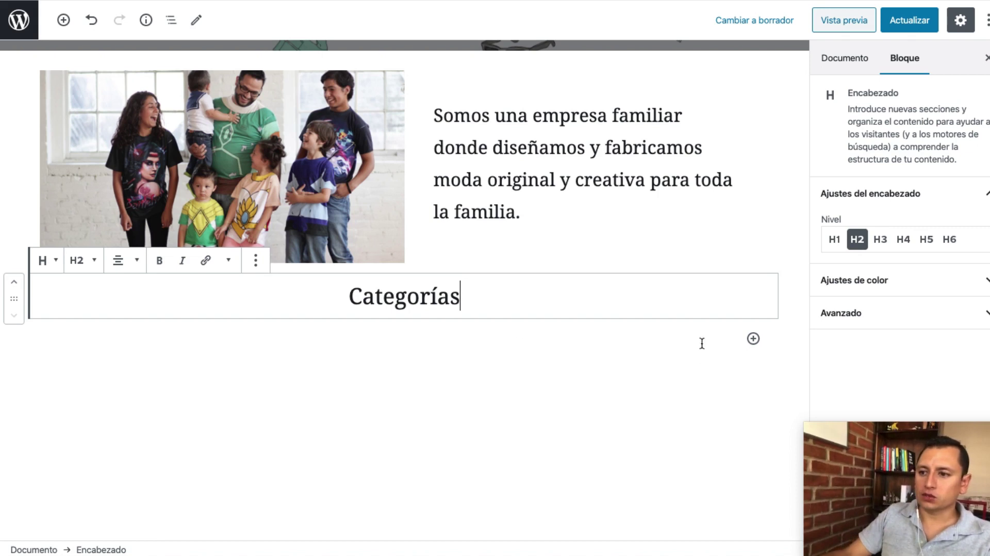
# Step: Add a Shortcode block below the "Categorías" heading containing [product_categories columns="3"]
pyautogui.click(434, 343)
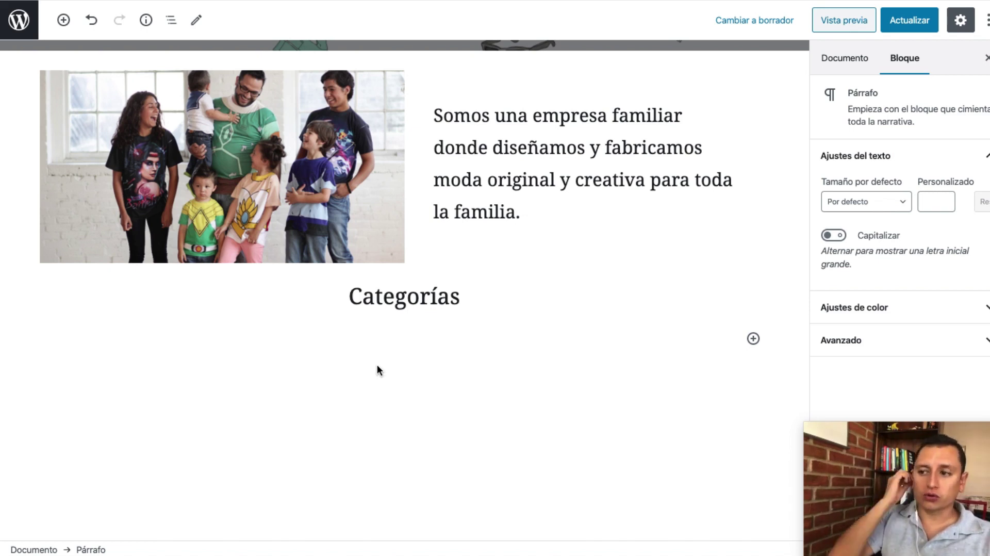
pyautogui.click(753, 339)
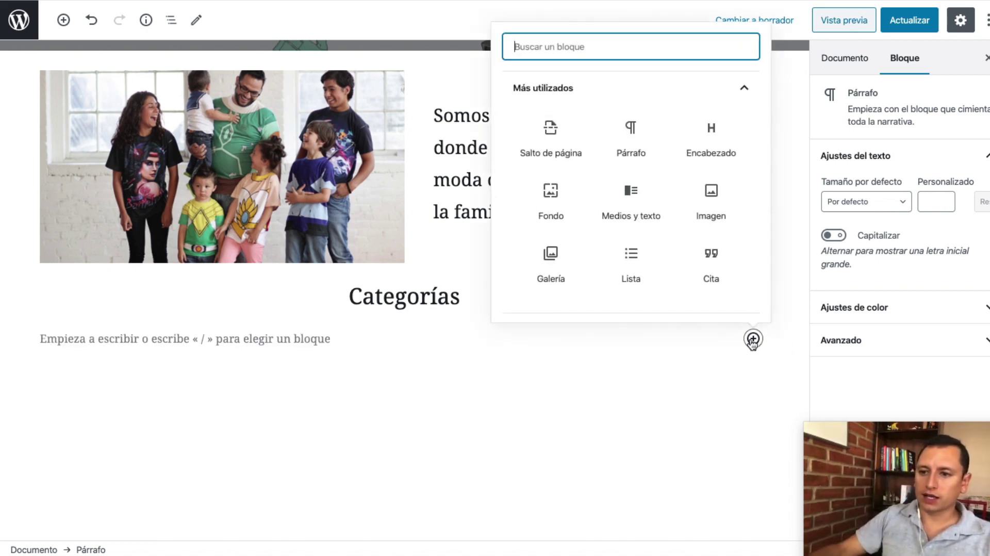
pyautogui.write('short')
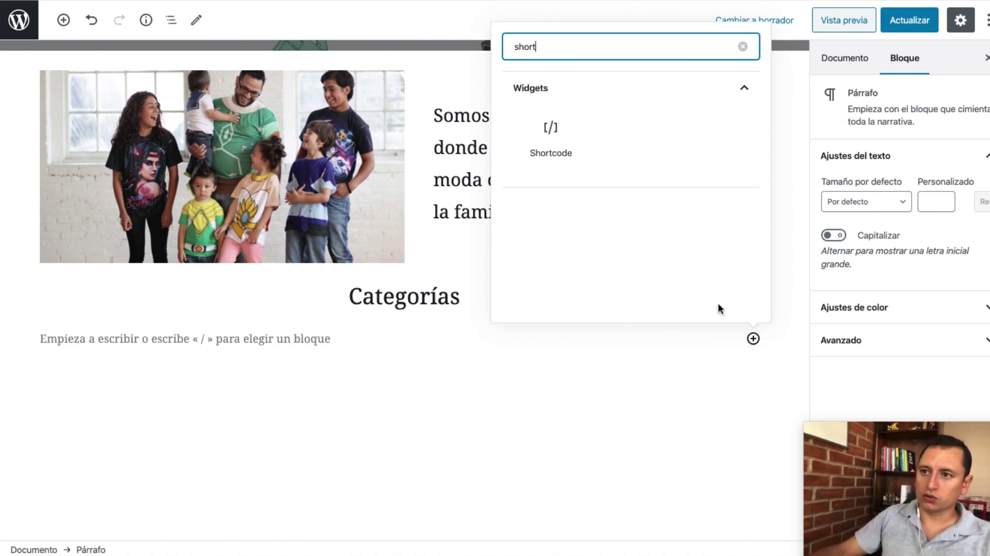
pyautogui.click(552, 130)
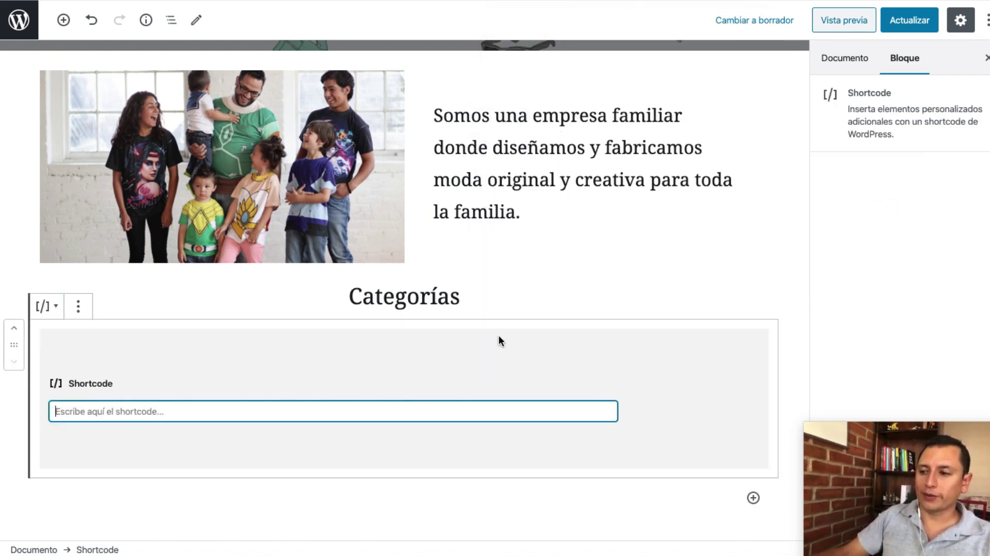
pyautogui.write('[]')
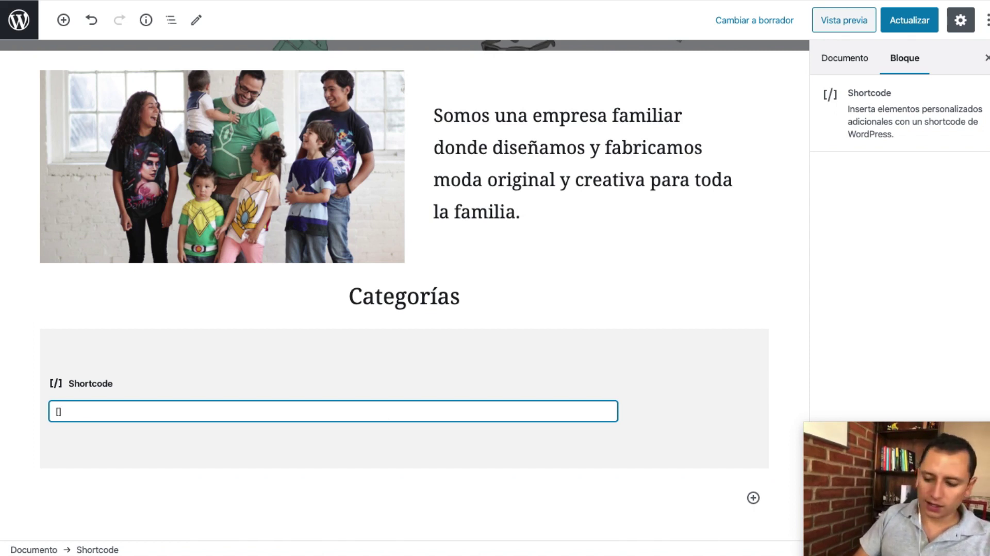
pyautogui.write('product ')
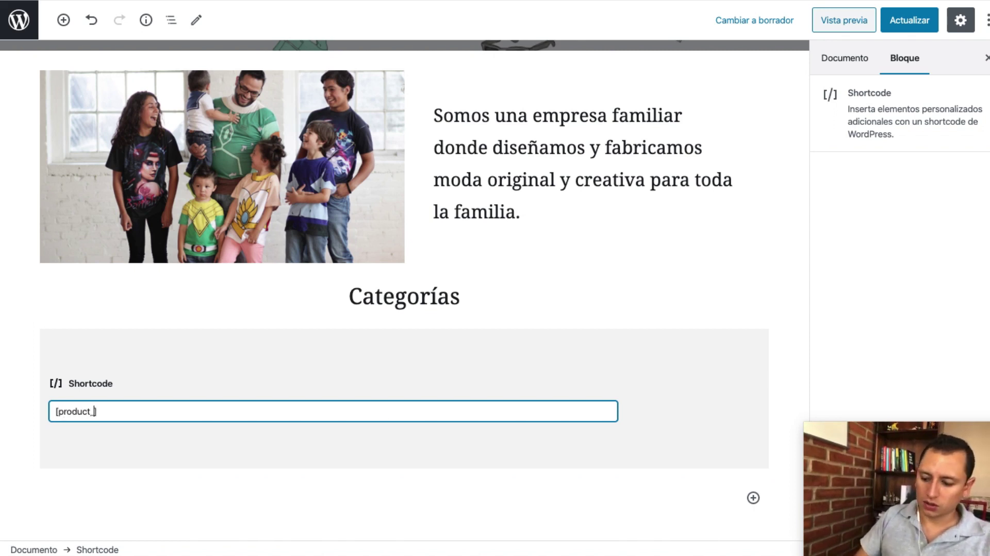
pyautogui.write('categories columns="3')
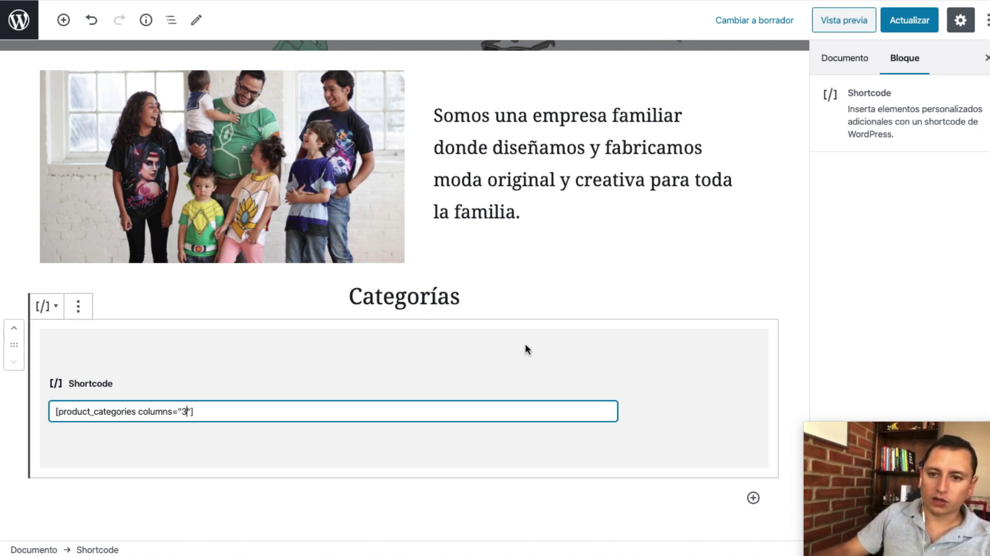
# Step: Update the page and review the Categorías section on the reloaded published home page
pyautogui.click(902, 20)
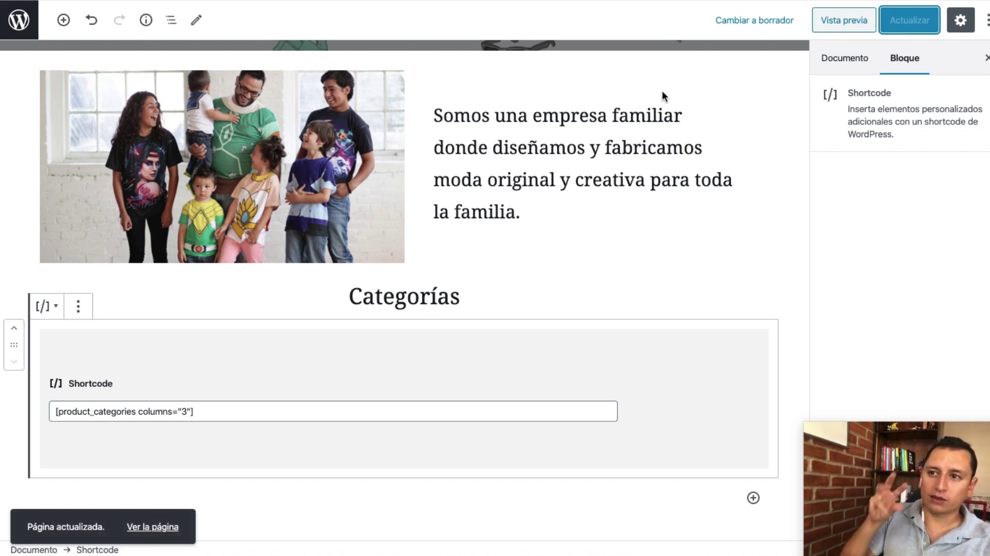
pyautogui.click(345, 6)
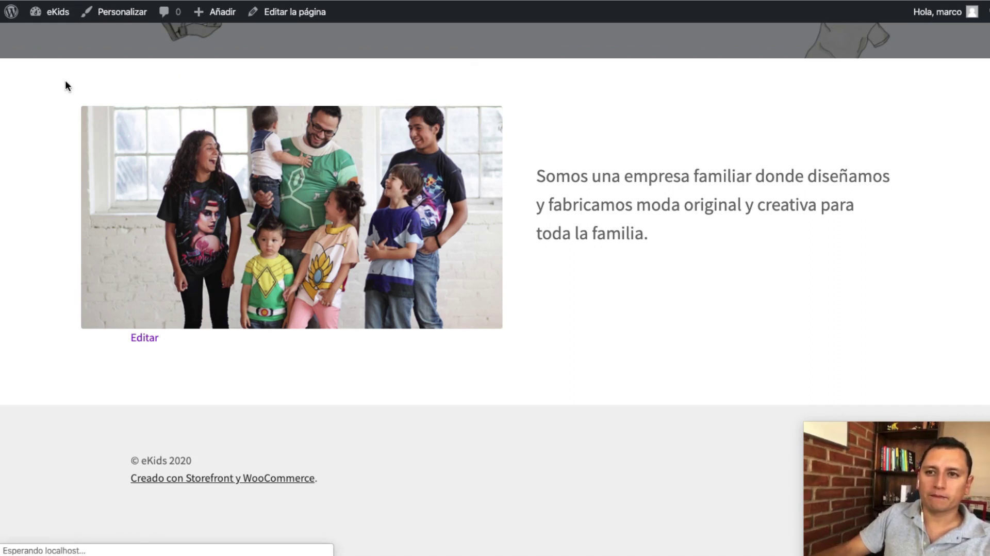
pyautogui.scroll(-3, 117, 176)
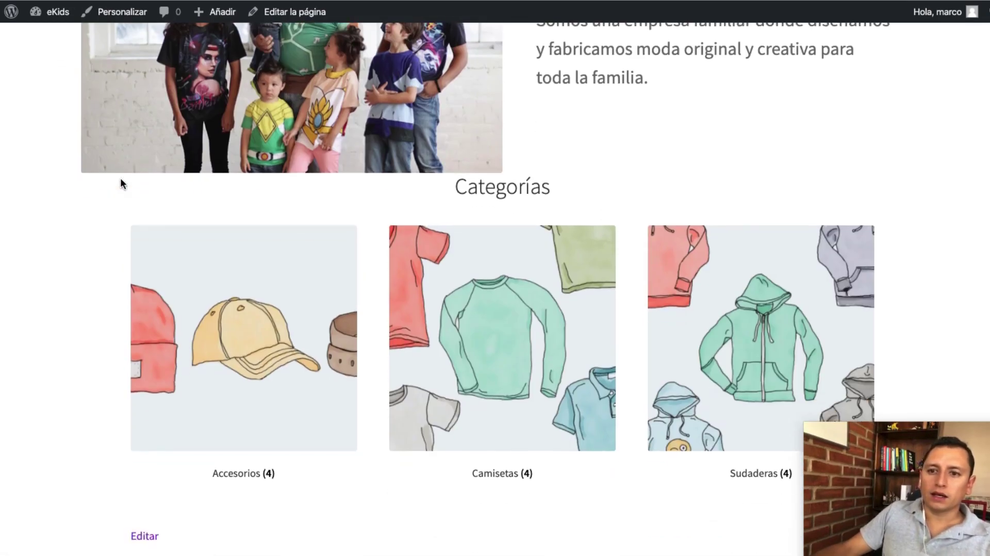
pyautogui.scroll(-3, 121, 183)
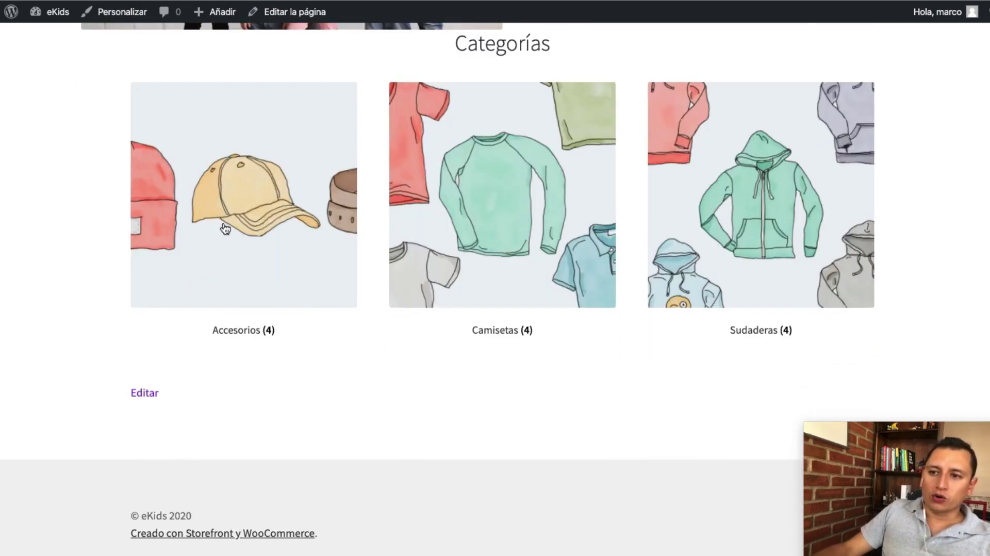
pyautogui.scroll(3, 417, 361)
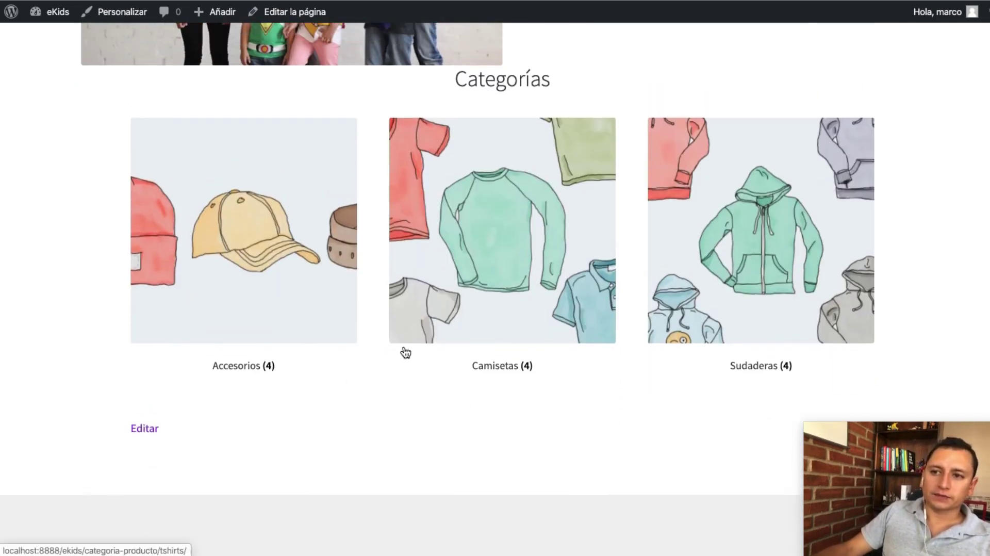
pyautogui.scroll(-1, 397, 338)
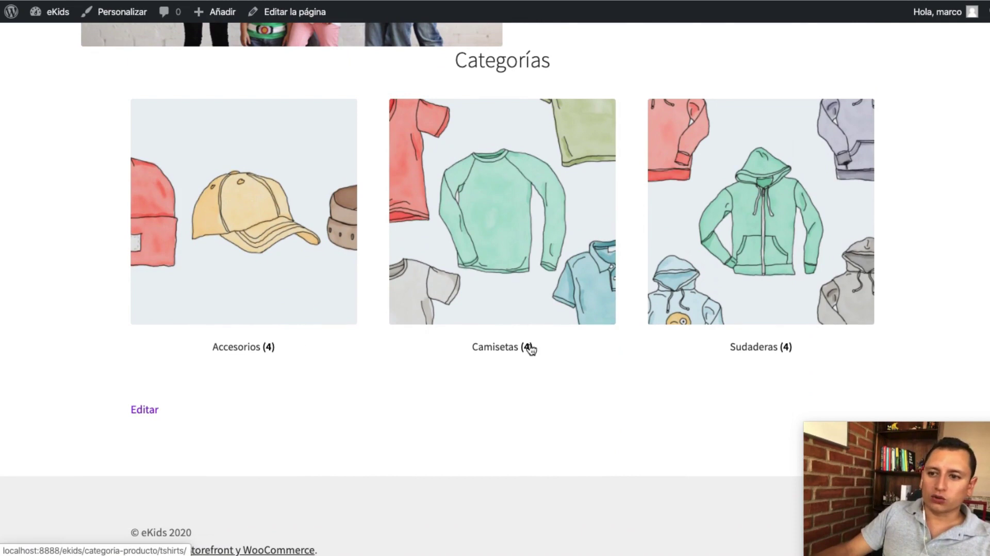
pyautogui.scroll(5, 593, 330)
pyautogui.scroll(3, 559, 318)
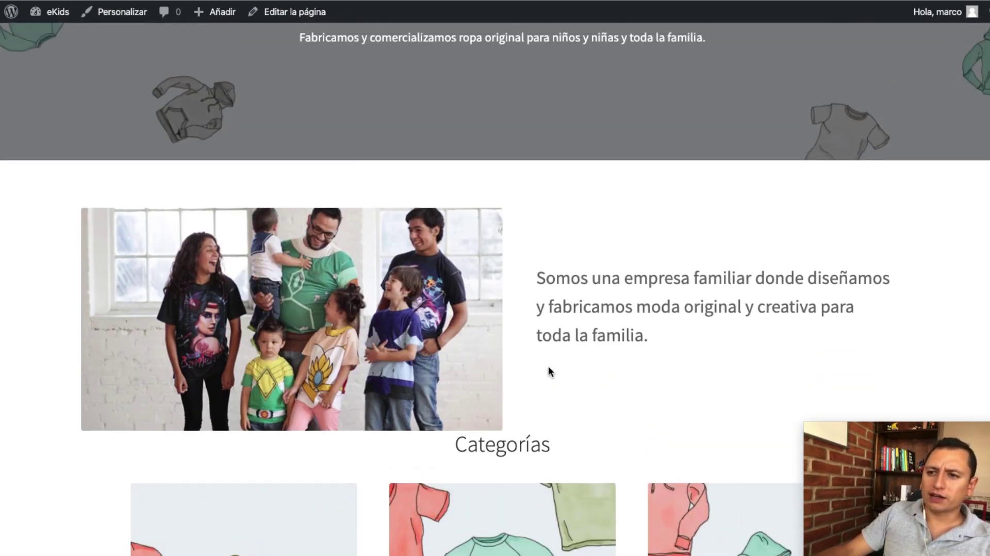
pyautogui.scroll(-1, 548, 371)
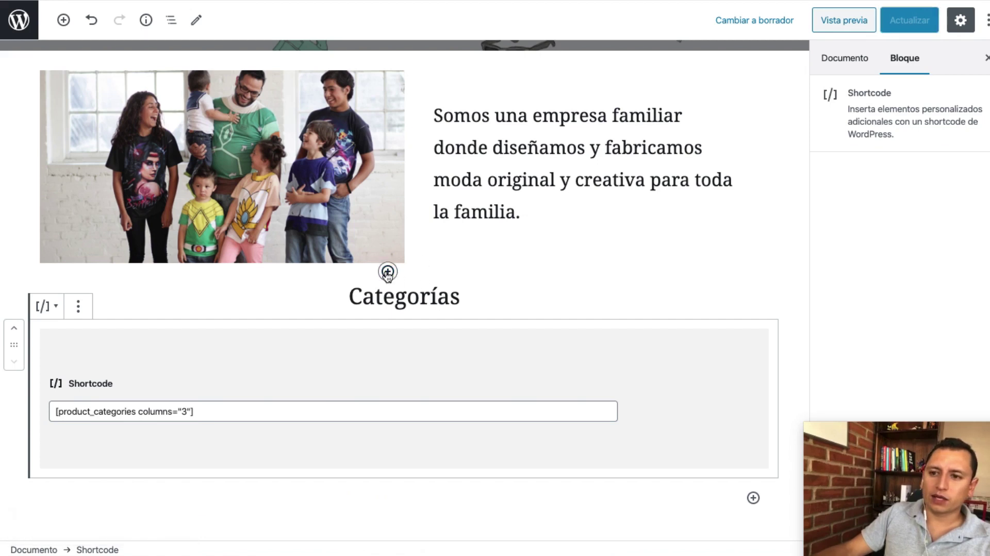
# Step: Insert an Espaciador block 50 pixels high between the Medios y texto block and the "Categorías" heading, and update the page
pyautogui.click(387, 271)
pyautogui.scroll(-1, 409, 283)
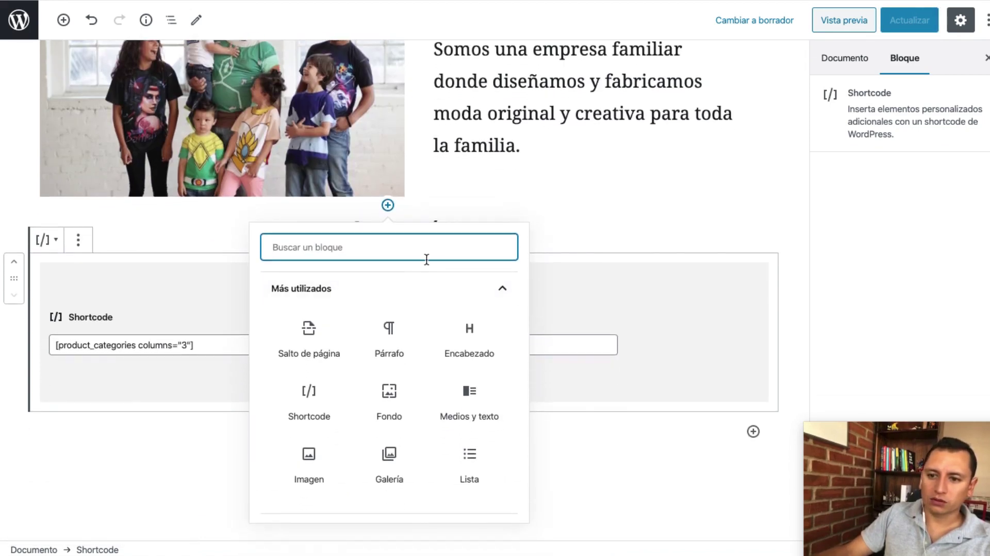
pyautogui.write('esp')
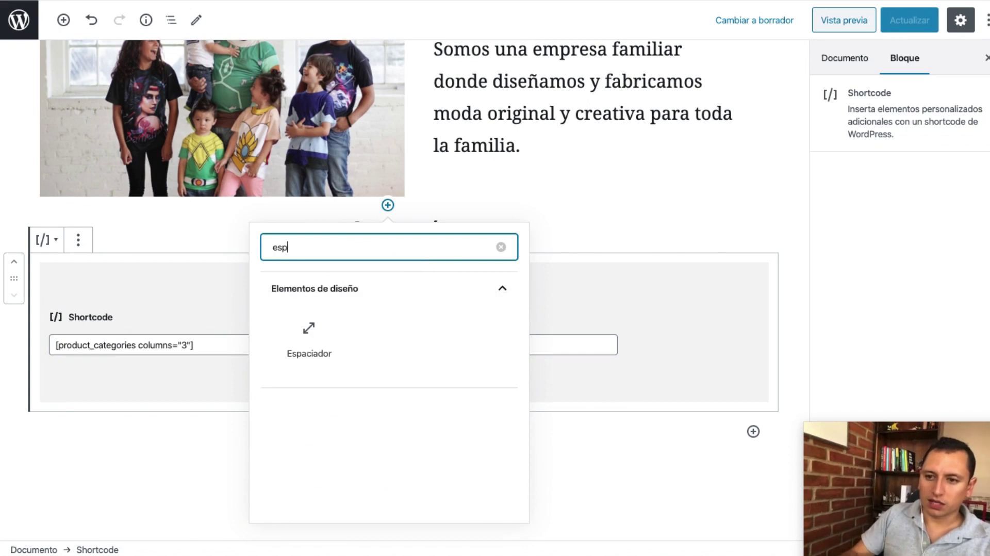
pyautogui.click(314, 345)
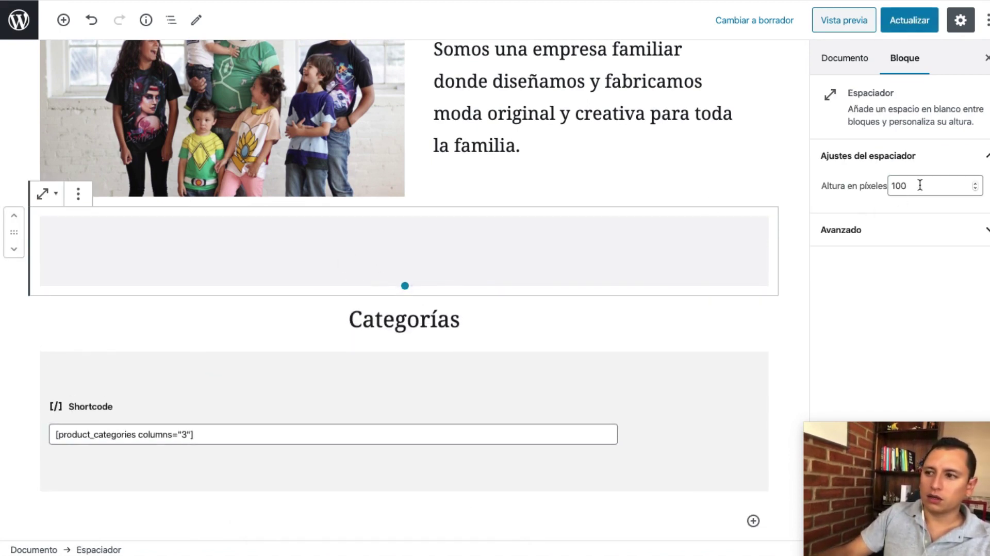
pyautogui.moveTo(920, 185); pyautogui.dragTo(866, 191)
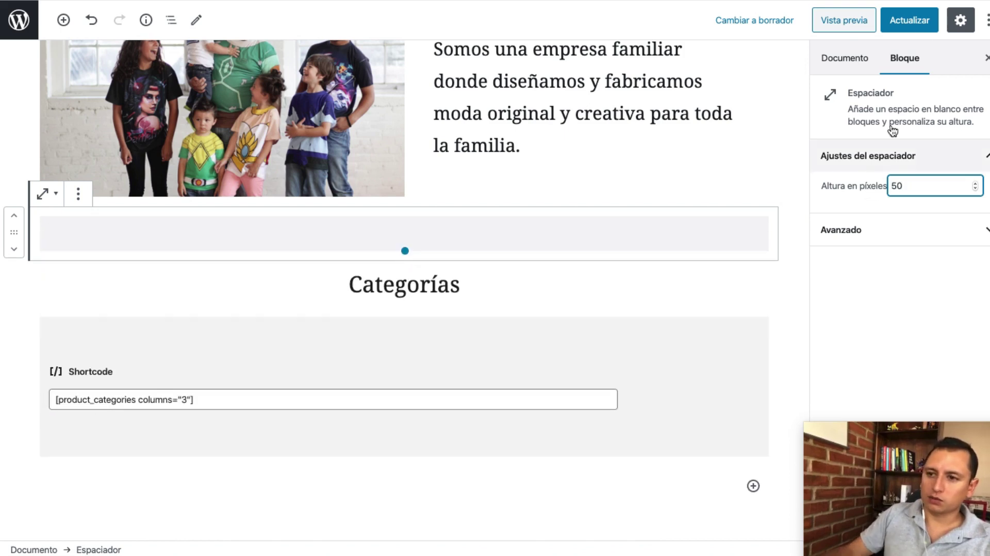
pyautogui.click(905, 23)
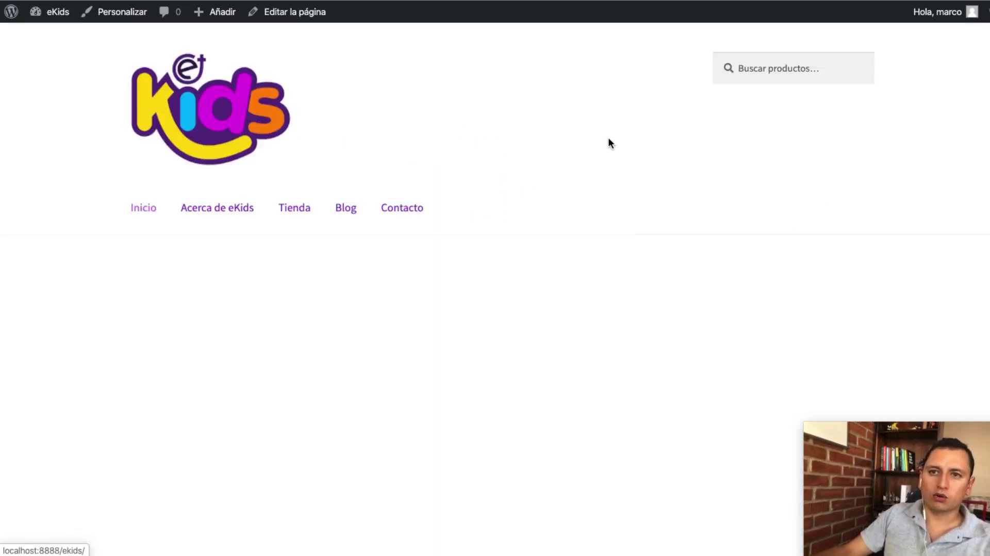
pyautogui.scroll(3, 583, 178)
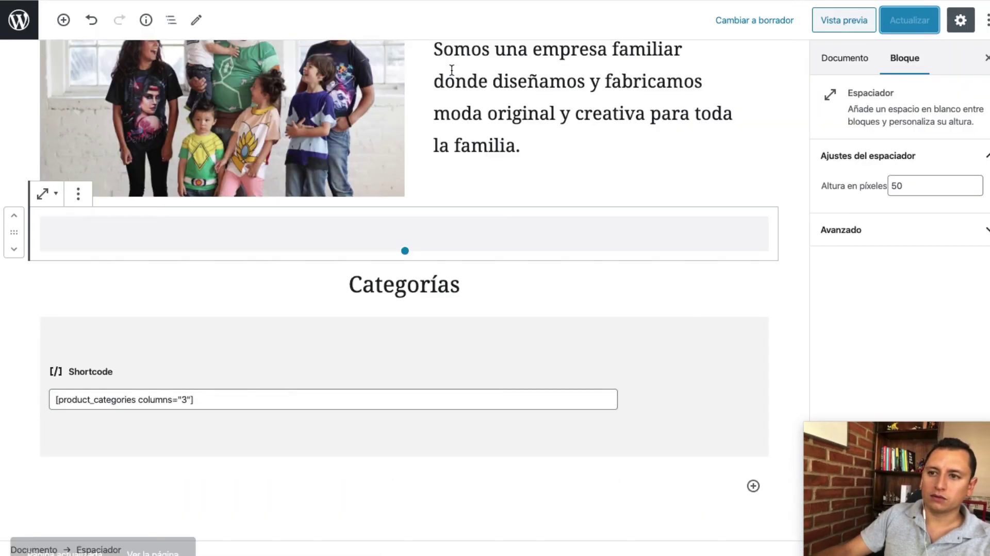
# Step: Add an H2 Encabezado block reading "Somos eKids" between the Fondo hero and the Medios y texto block
pyautogui.scroll(6, 553, 216)
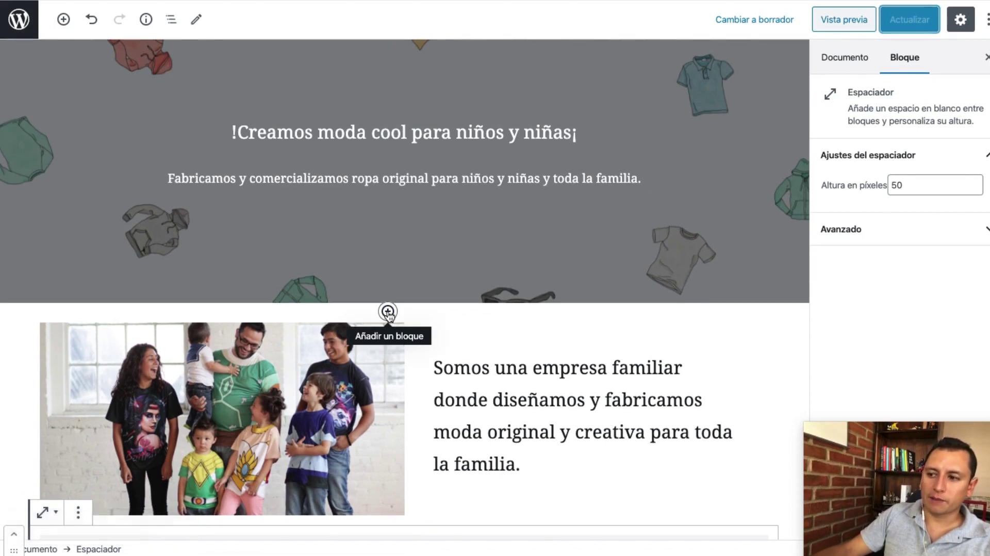
pyautogui.click(388, 312)
pyautogui.write('encab')
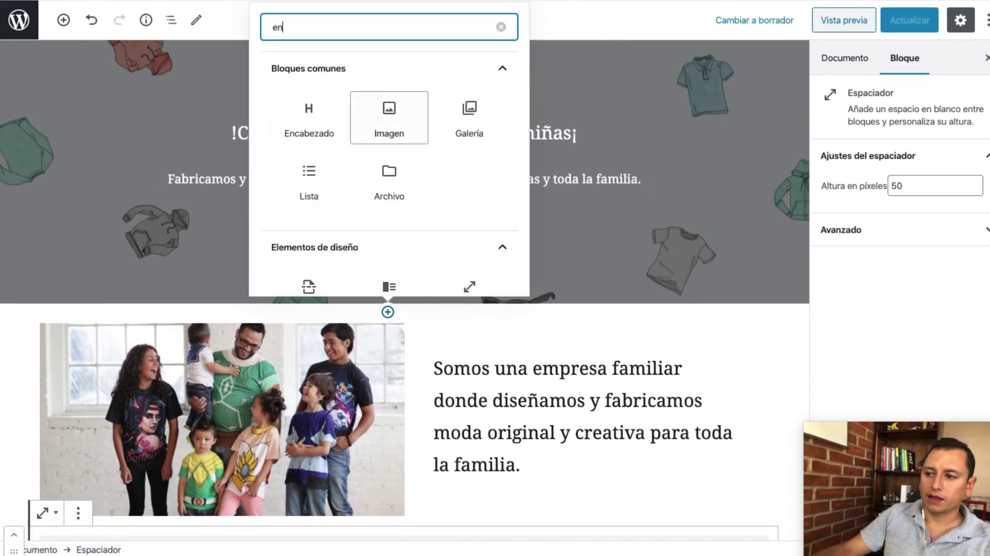
pyautogui.click(314, 114)
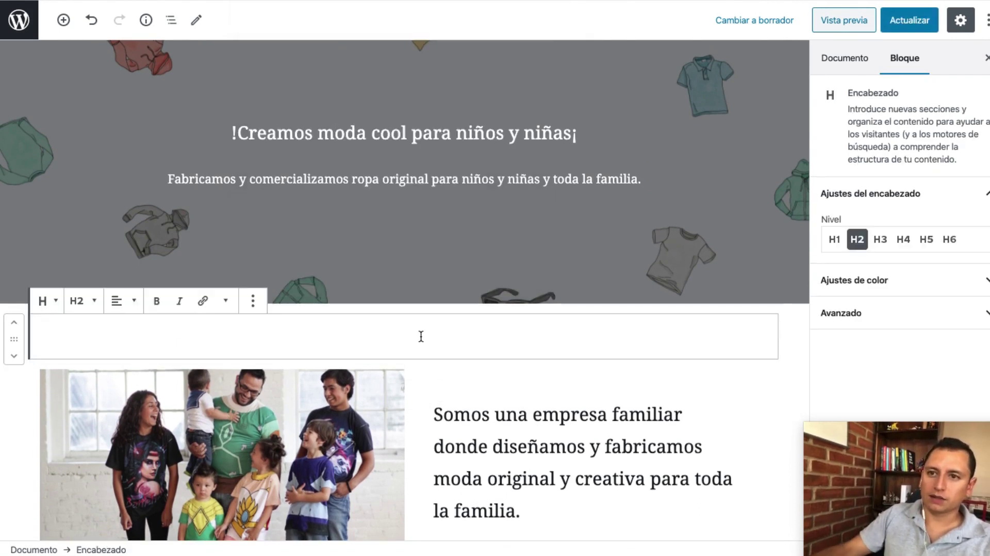
pyautogui.write('Somos eKids')
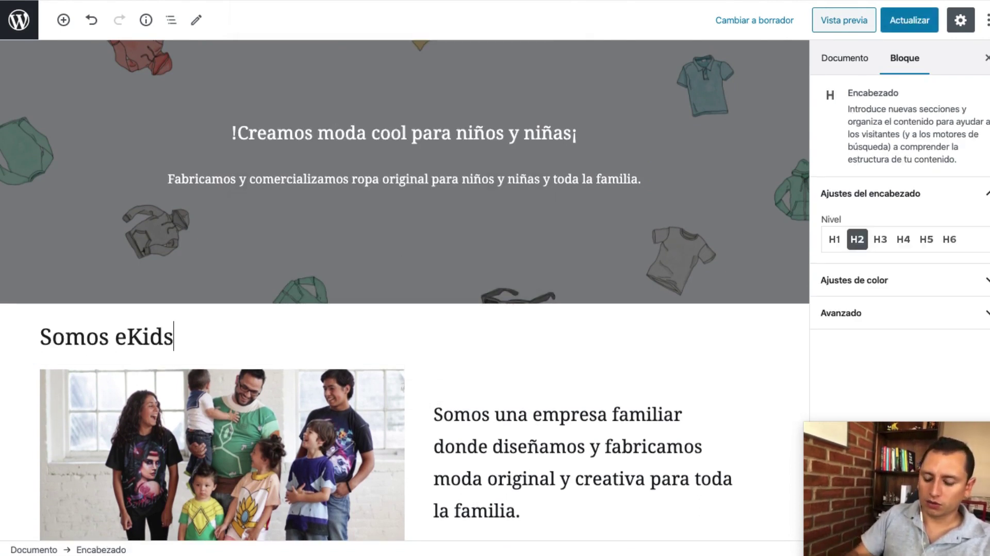
# Step: Center the text of the "Somos eKids" heading
pyautogui.moveTo(221, 338); pyautogui.dragTo(66, 336)
pyautogui.tripleClick(113, 338)
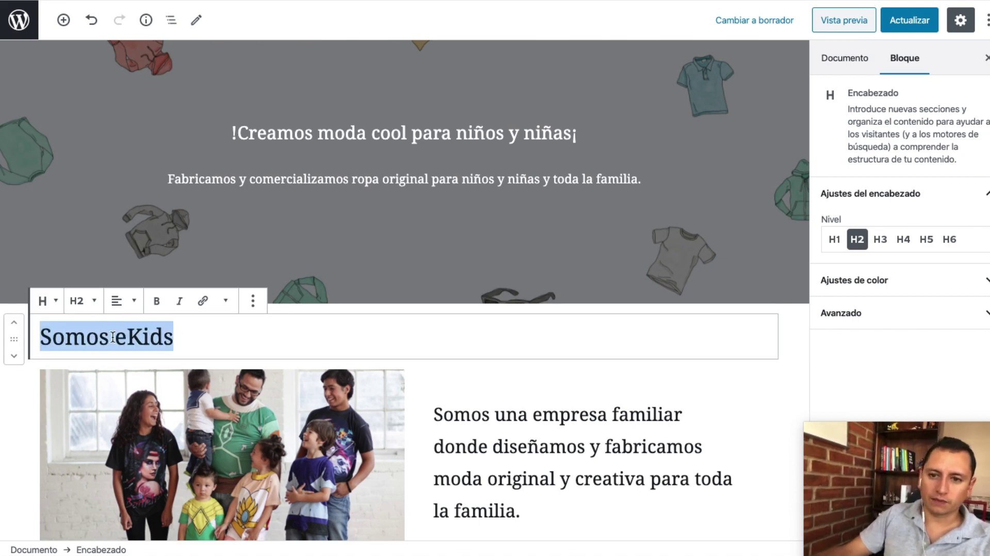
pyautogui.click(118, 301)
pyautogui.click(112, 233)
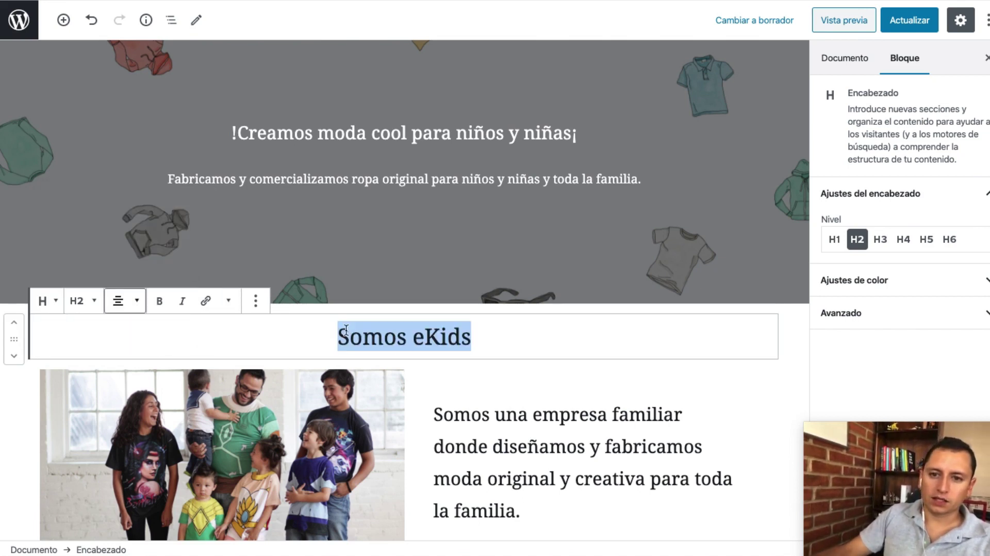
pyautogui.click(480, 415)
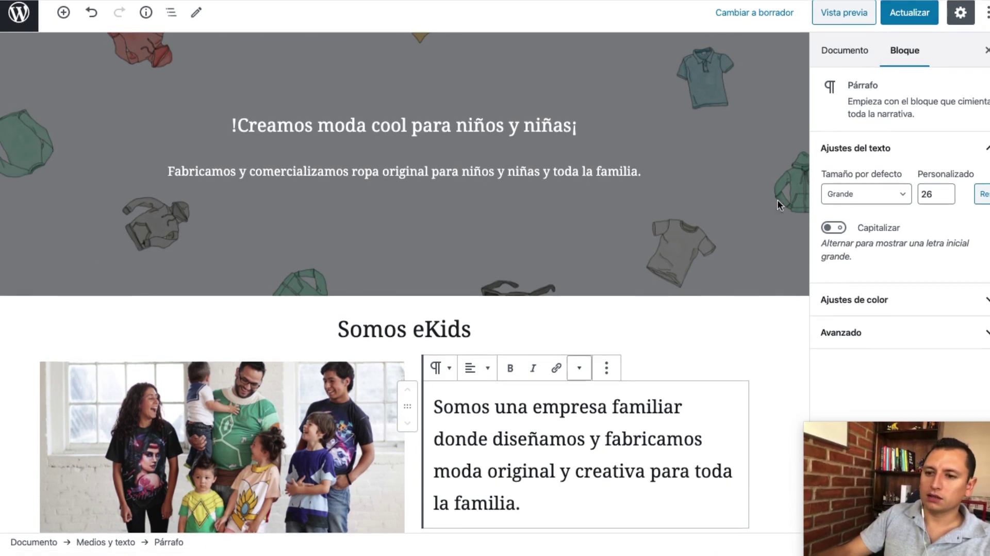
# Step: Try a WooCommerce Producto destacado block below the Categorías shortcode, and delete it
pyautogui.scroll(-5, 598, 361)
pyautogui.scroll(-12, 592, 392)
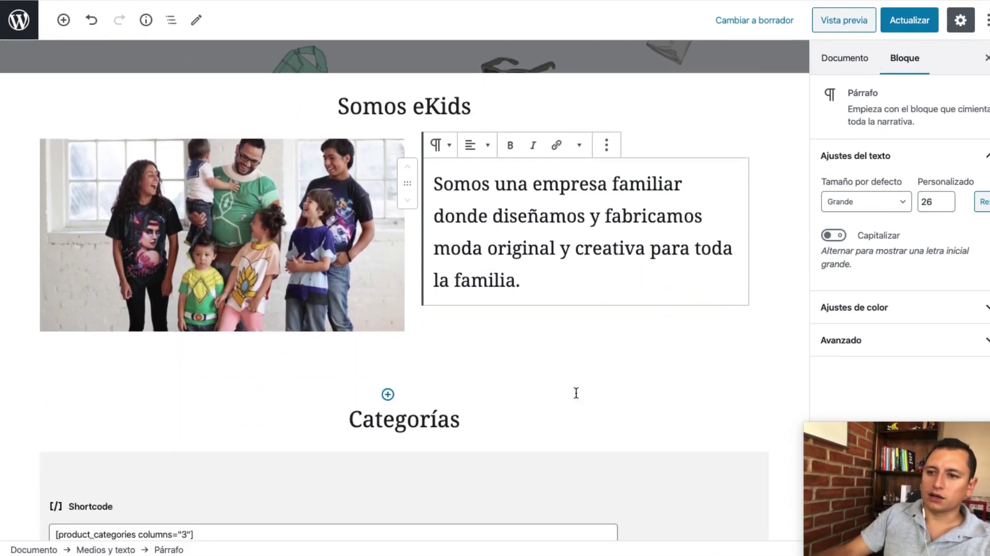
pyautogui.scroll(-3, 418, 329)
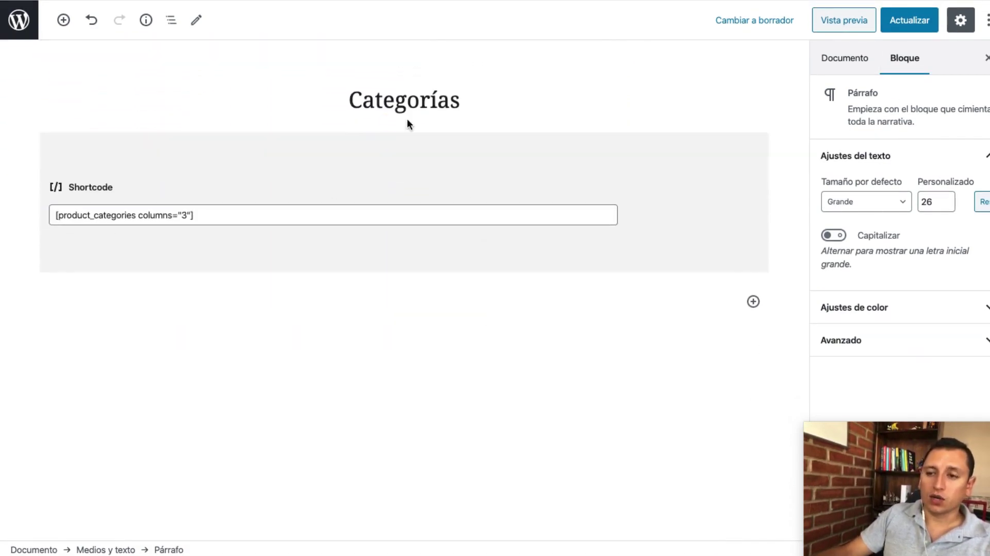
pyautogui.click(752, 302)
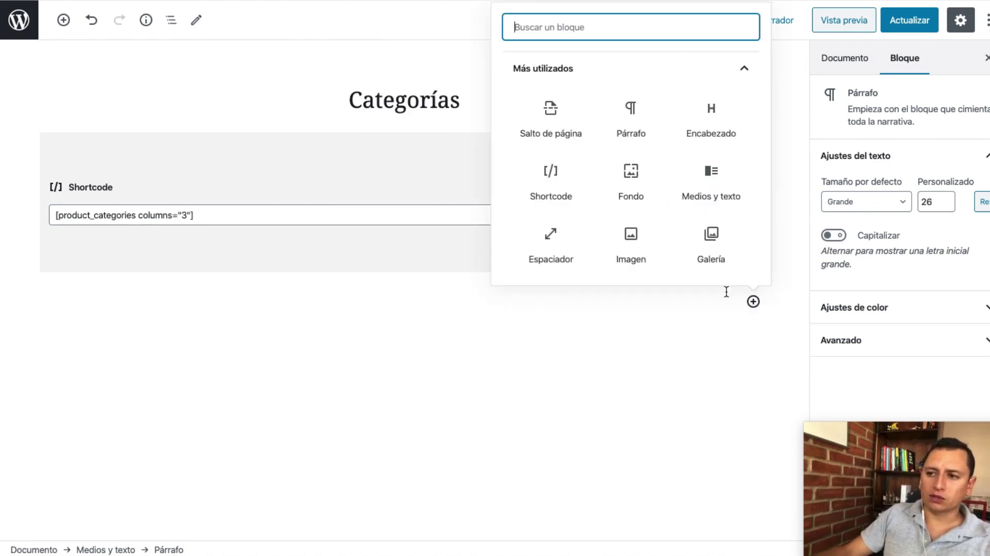
pyautogui.scroll(-5, 665, 183)
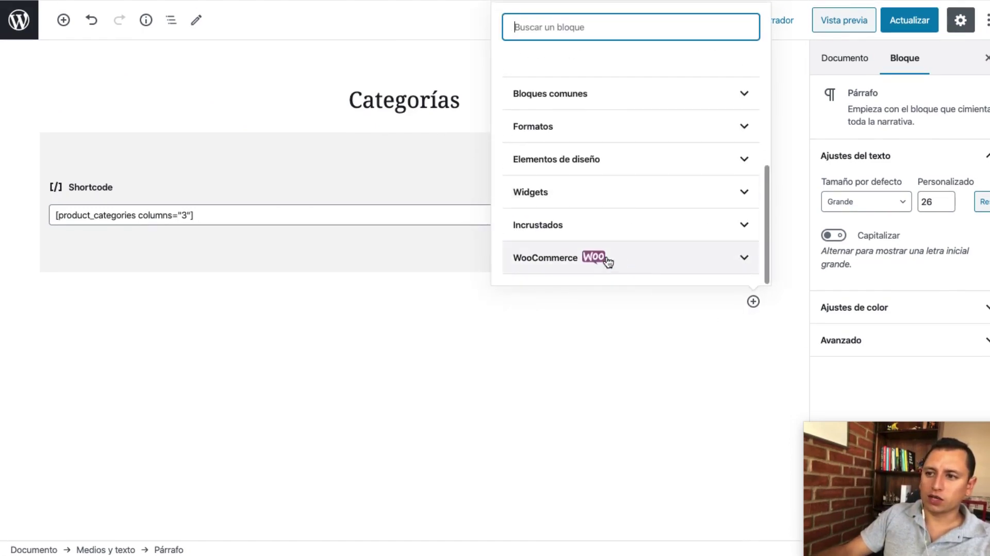
pyautogui.click(669, 263)
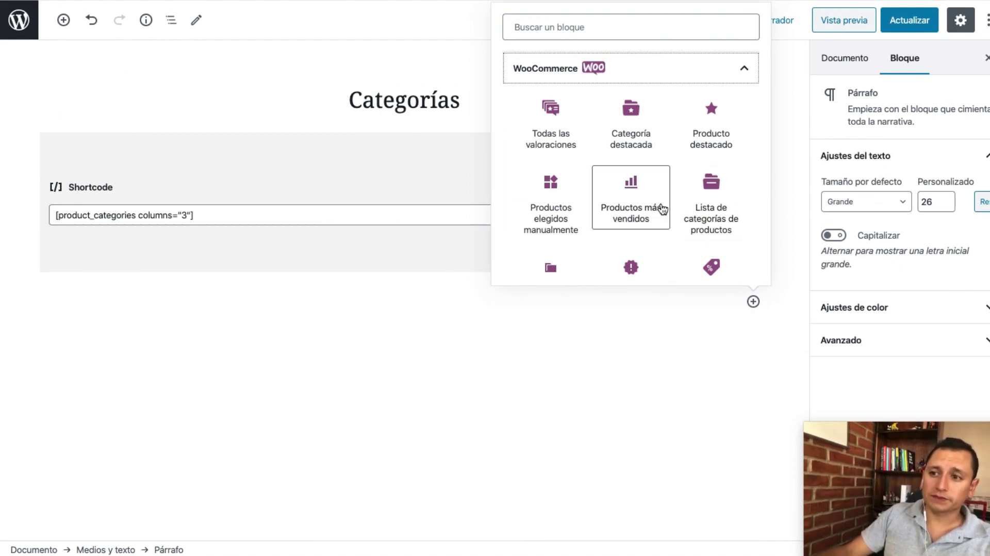
pyautogui.scroll(-2, 653, 207)
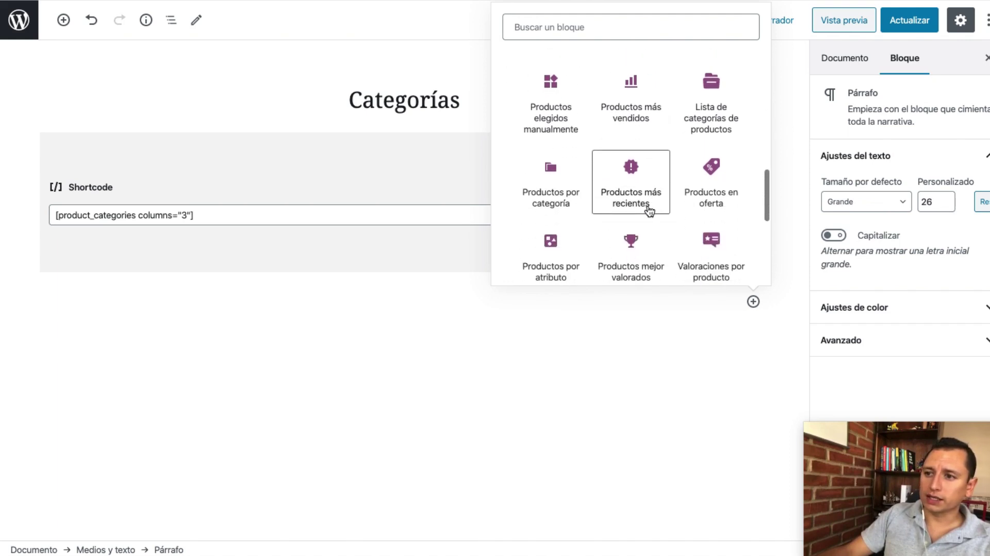
pyautogui.scroll(-2, 638, 191)
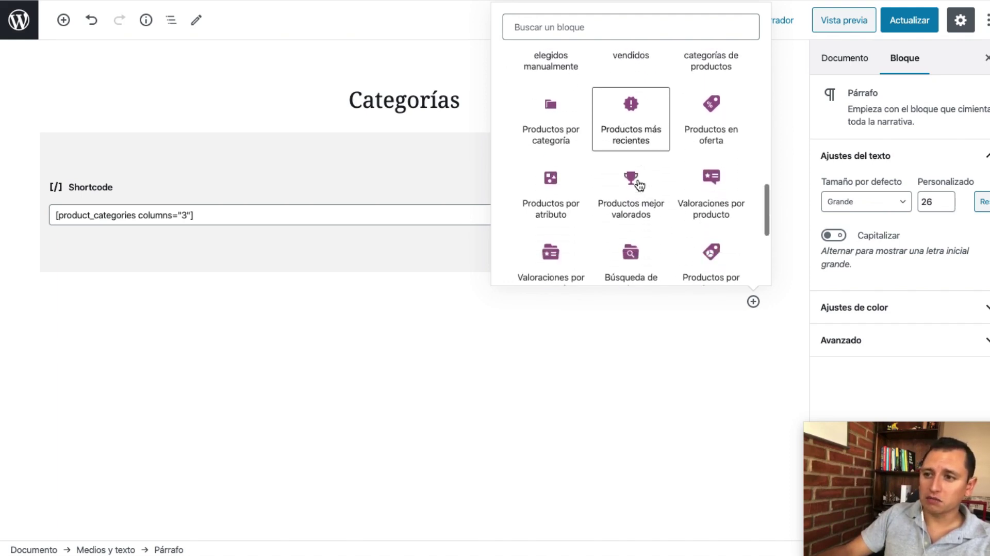
pyautogui.scroll(7, 626, 199)
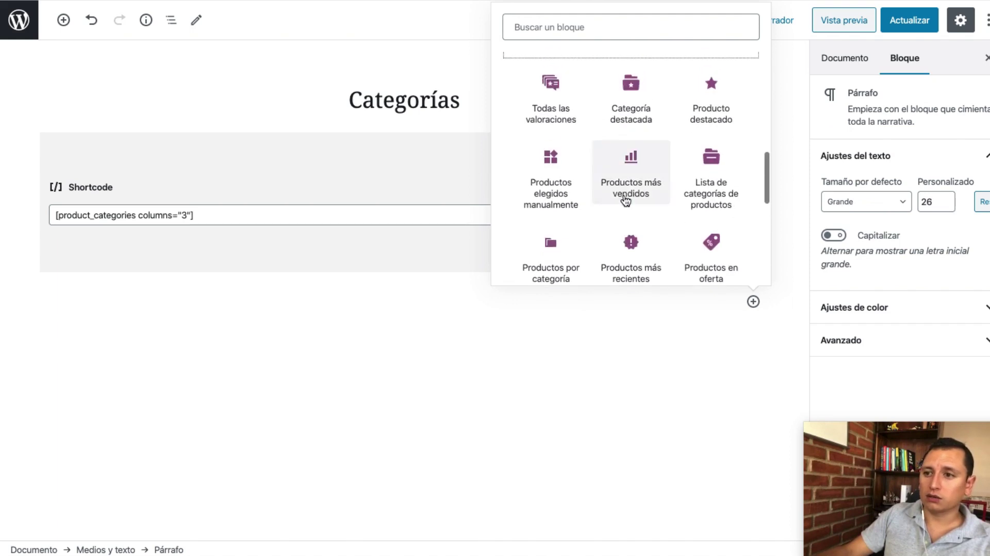
pyautogui.click(712, 129)
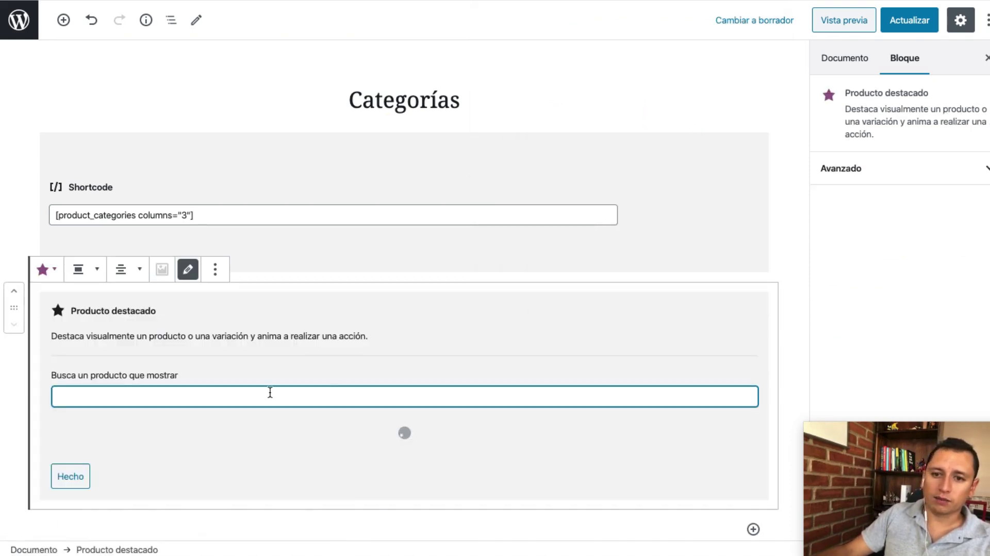
pyautogui.click(215, 269)
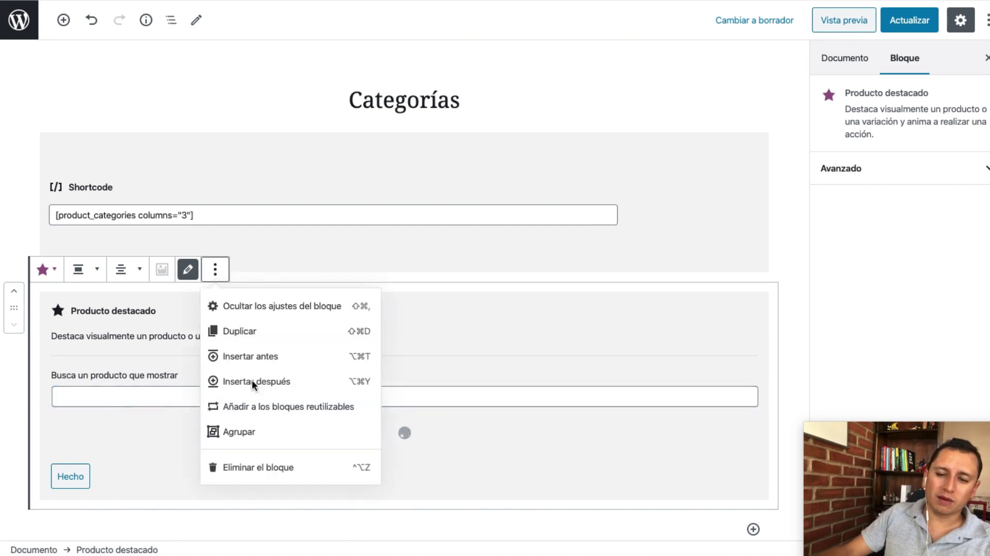
pyautogui.click(244, 467)
# Step: Insert a WooCommerce Productos más recientes block below the Categorías shortcode and set it to 4 columns
pyautogui.click(753, 302)
pyautogui.scroll(-5, 648, 236)
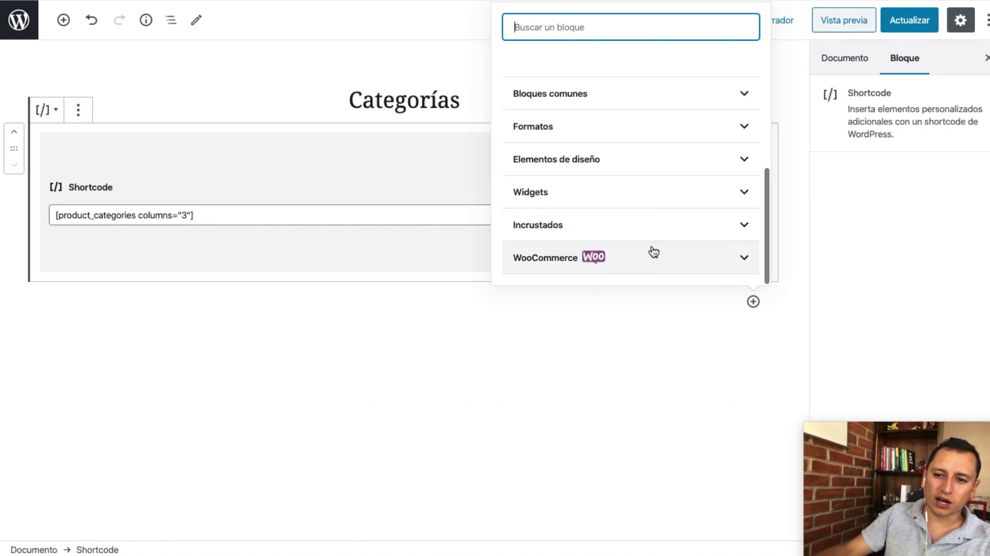
pyautogui.click(654, 251)
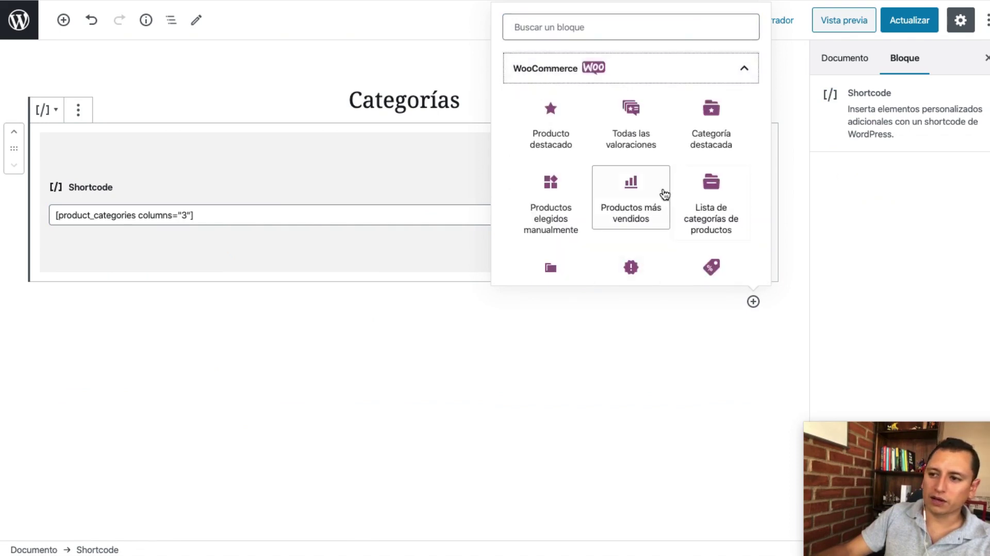
pyautogui.scroll(-4, 649, 194)
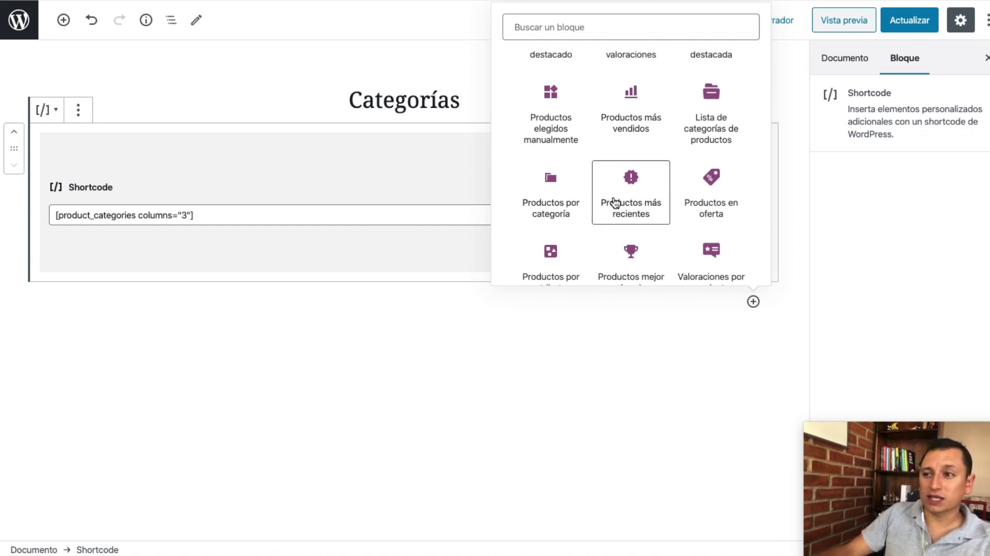
pyautogui.scroll(-3, 612, 201)
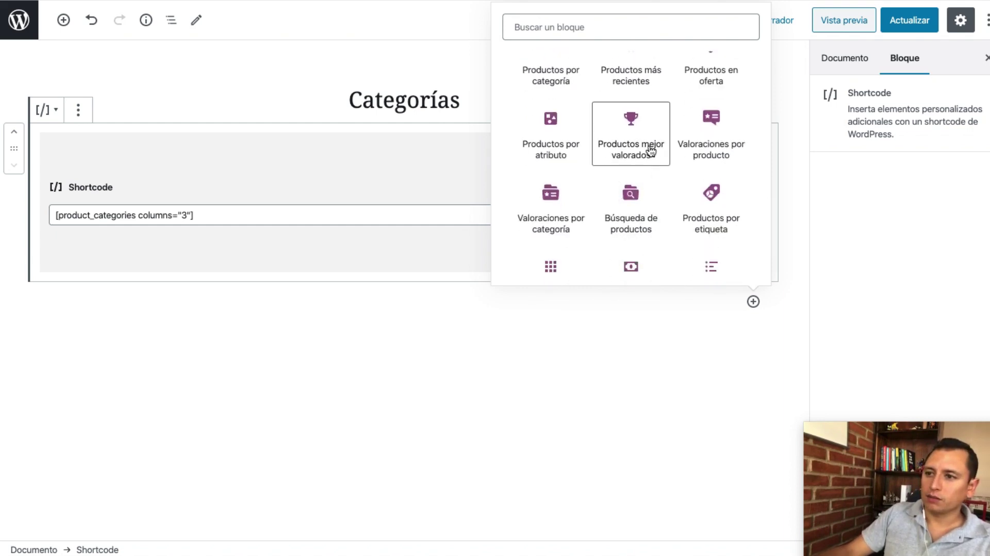
pyautogui.scroll(-2, 651, 157)
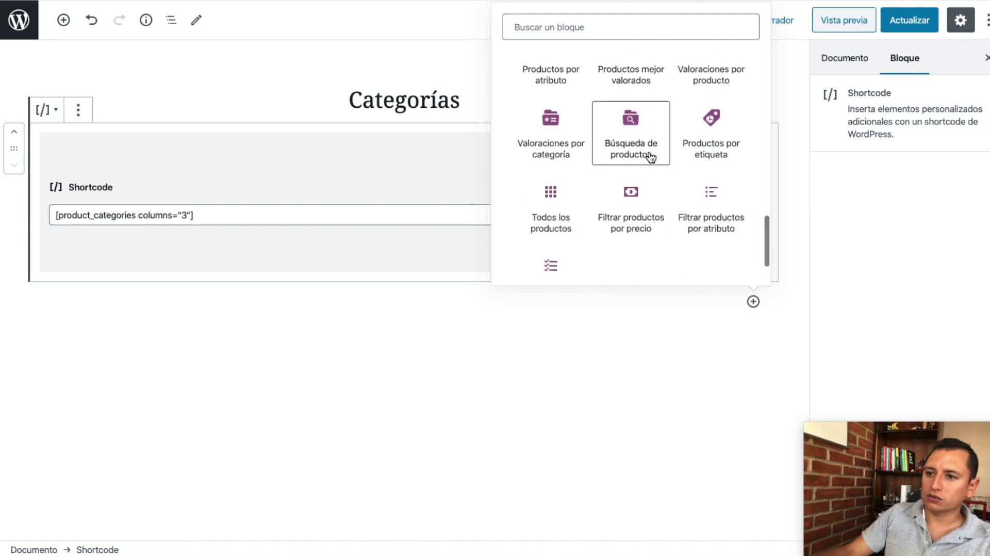
pyautogui.scroll(-1, 651, 157)
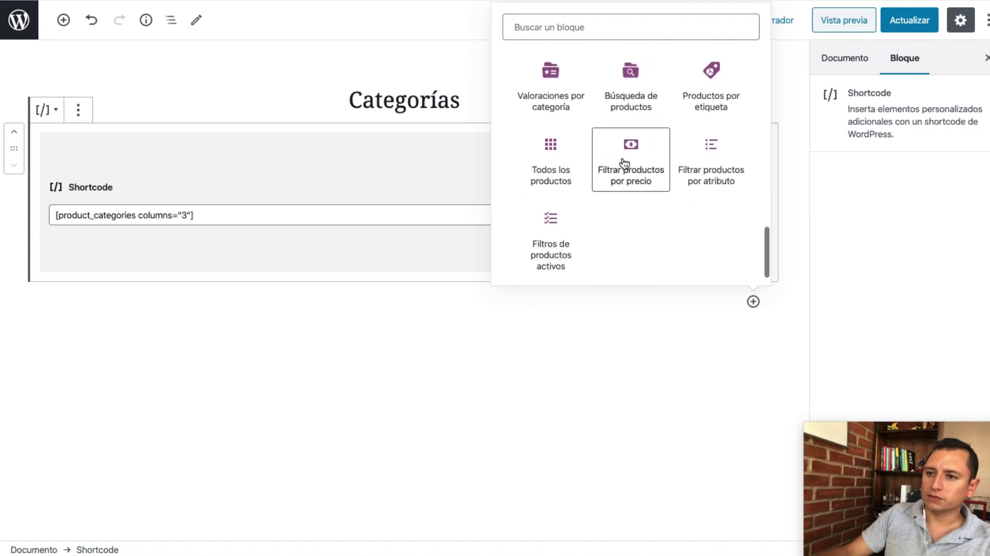
pyautogui.scroll(7, 686, 191)
pyautogui.scroll(1, 688, 192)
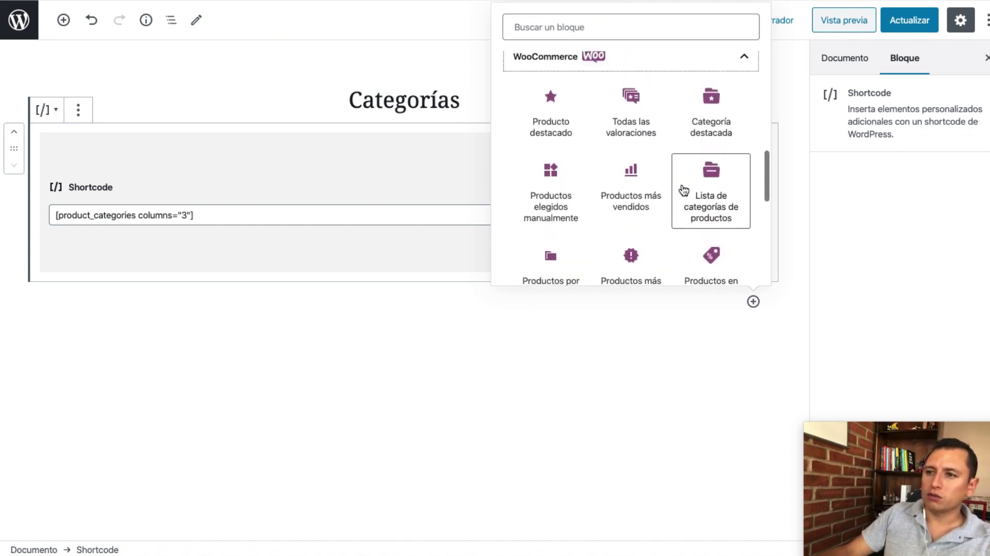
pyautogui.scroll(-3, 659, 206)
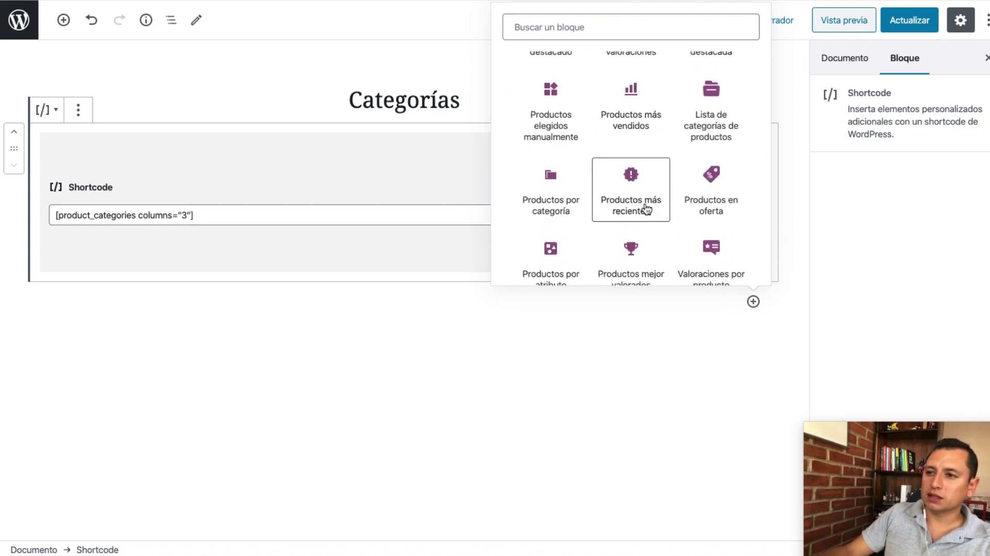
pyautogui.click(649, 209)
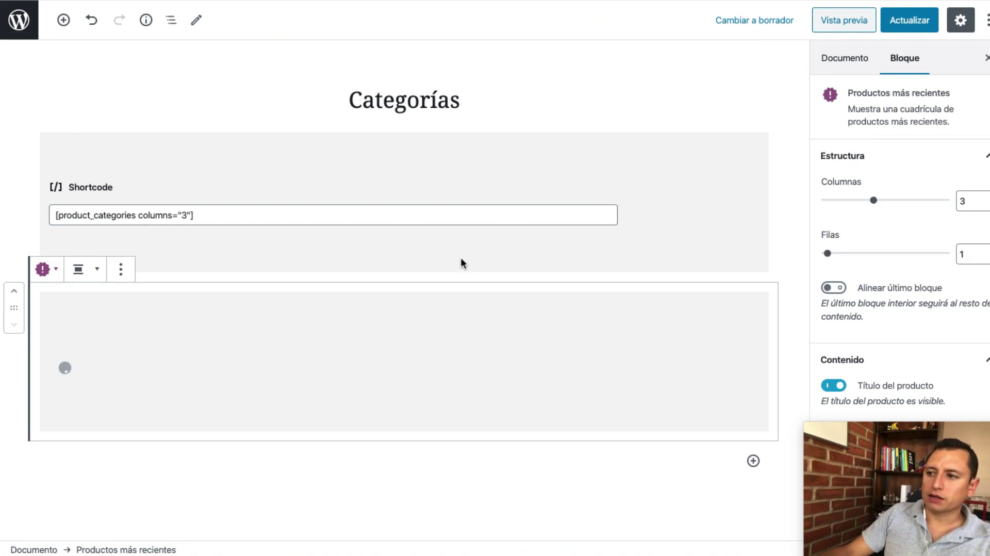
pyautogui.scroll(-2, 490, 276)
pyautogui.scroll(-1, 486, 282)
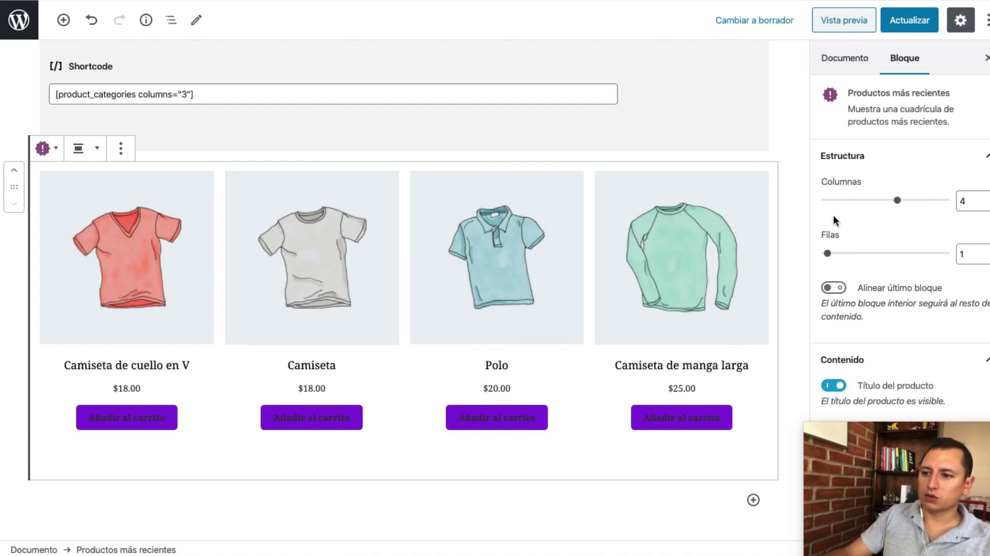
# Step: Review the Estructura and Contenido settings of the Productos más recientes block, hiding the product price and showing it again
pyautogui.scroll(-3, 835, 232)
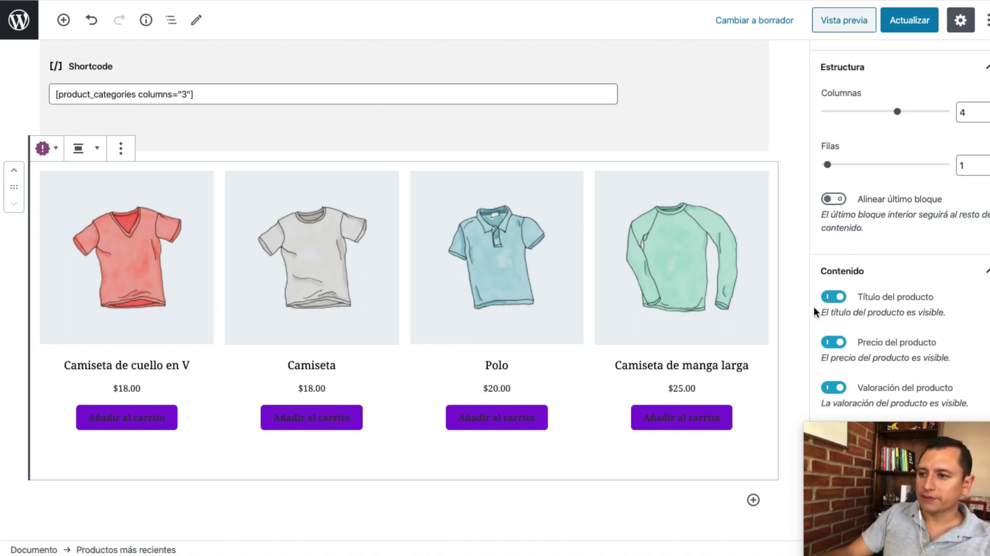
pyautogui.scroll(3, 857, 241)
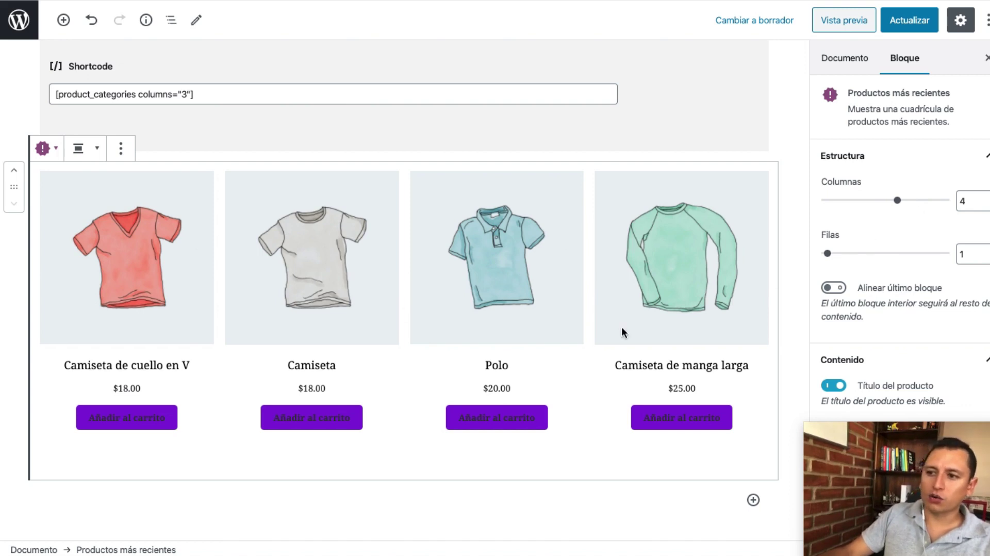
pyautogui.scroll(-5, 621, 326)
pyautogui.moveTo(894, 489); pyautogui.dragTo(692, 487)
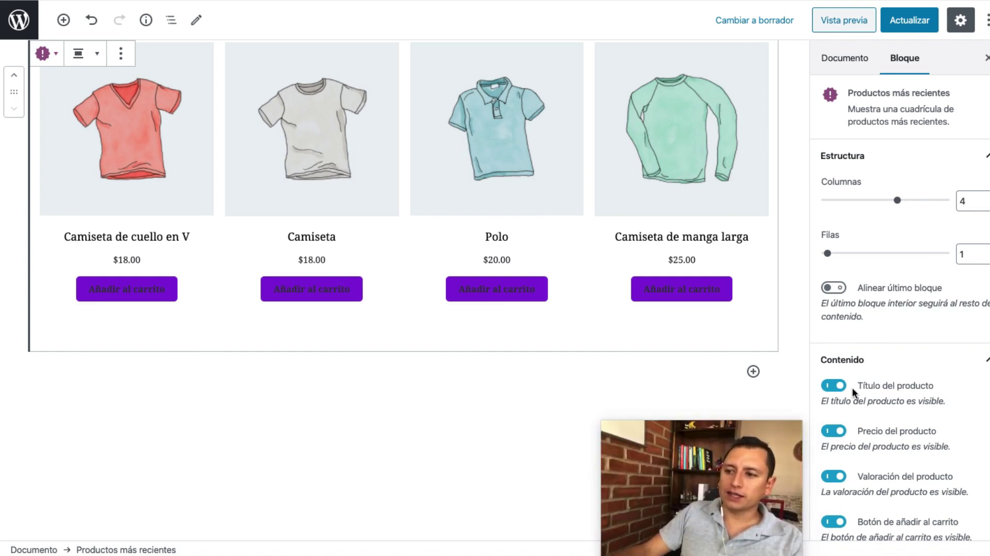
pyautogui.click(834, 431)
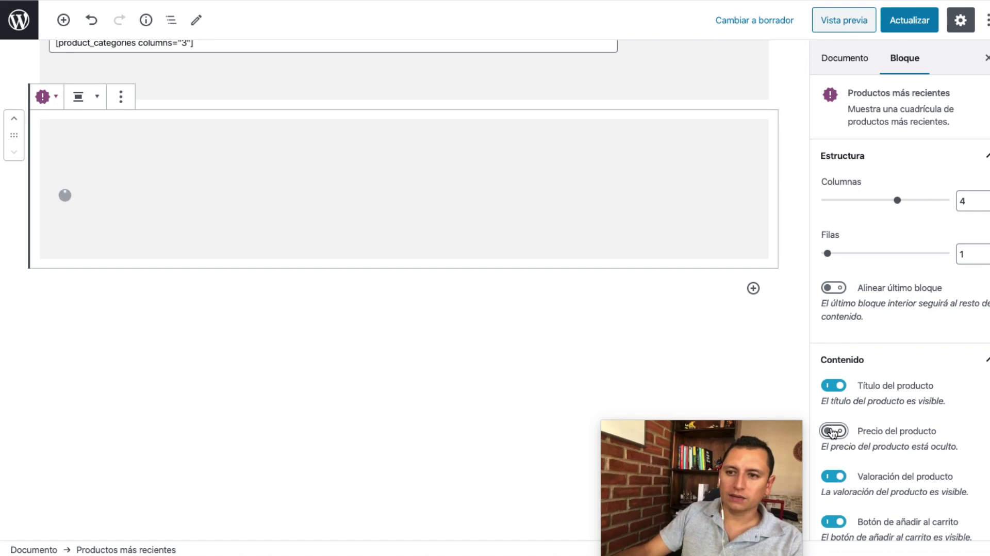
pyautogui.click(833, 431)
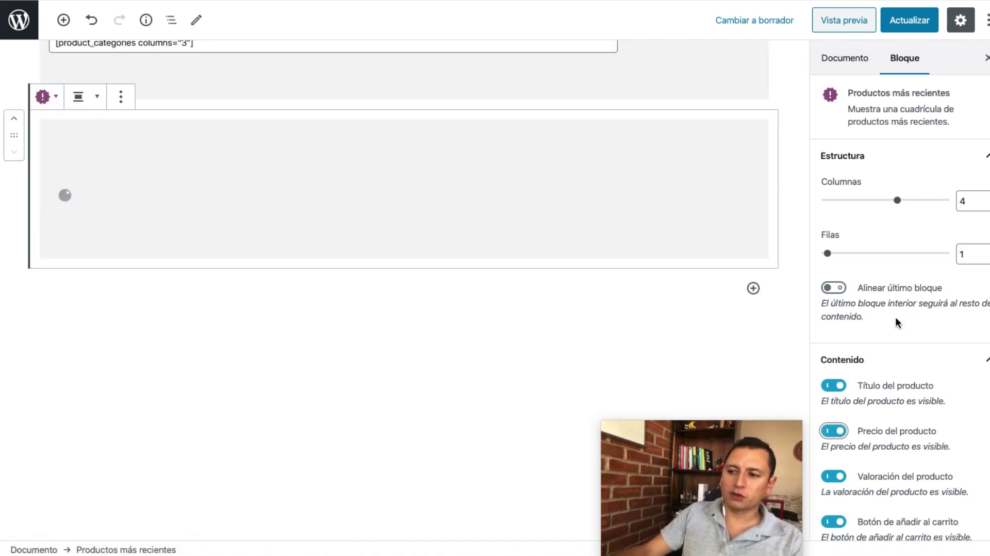
# Step: Update the page and review the Somos eKids, Categorías and recent products sections on the reloaded published home page
pyautogui.click(919, 24)
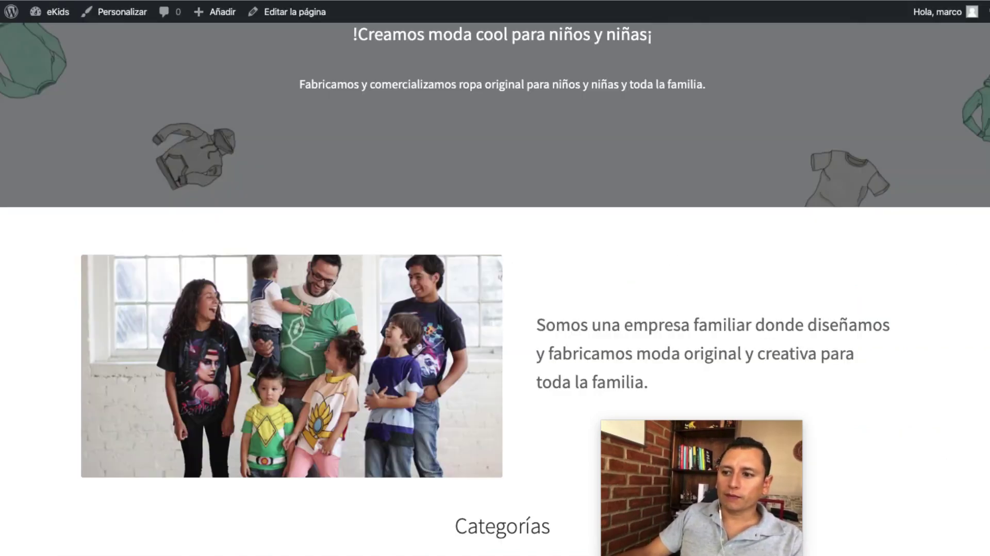
pyautogui.click(114, 11)
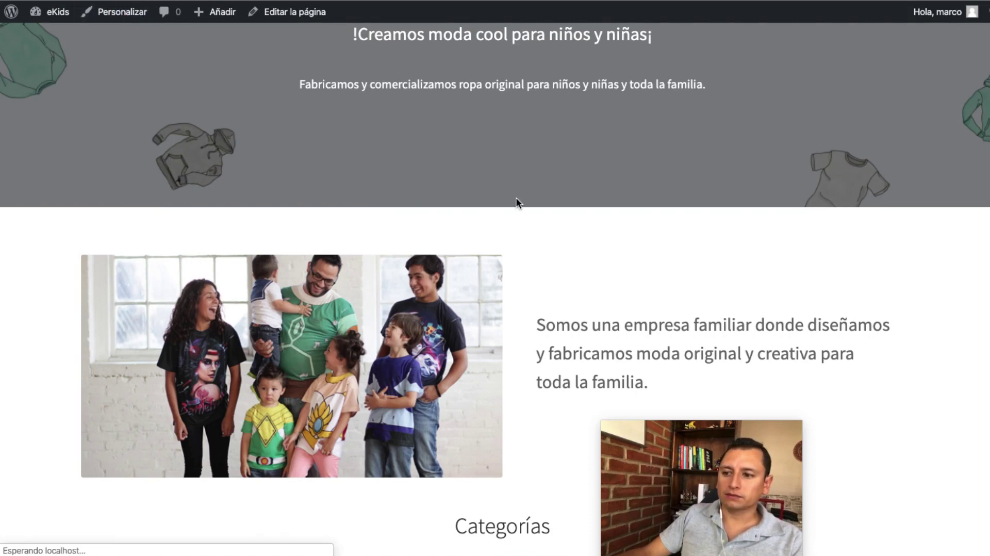
pyautogui.moveTo(768, 467)
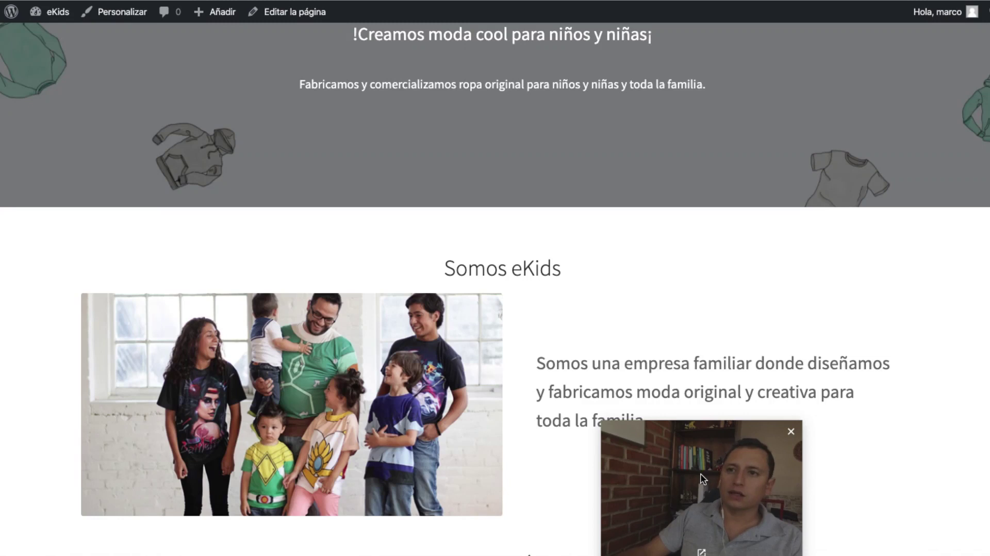
pyautogui.moveTo(701, 471); pyautogui.dragTo(905, 474)
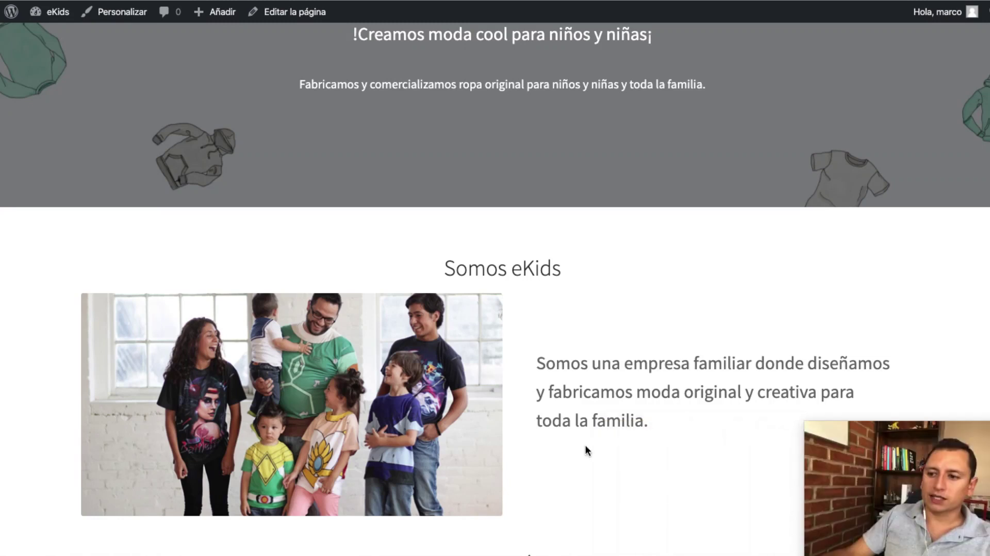
pyautogui.scroll(-10, 412, 374)
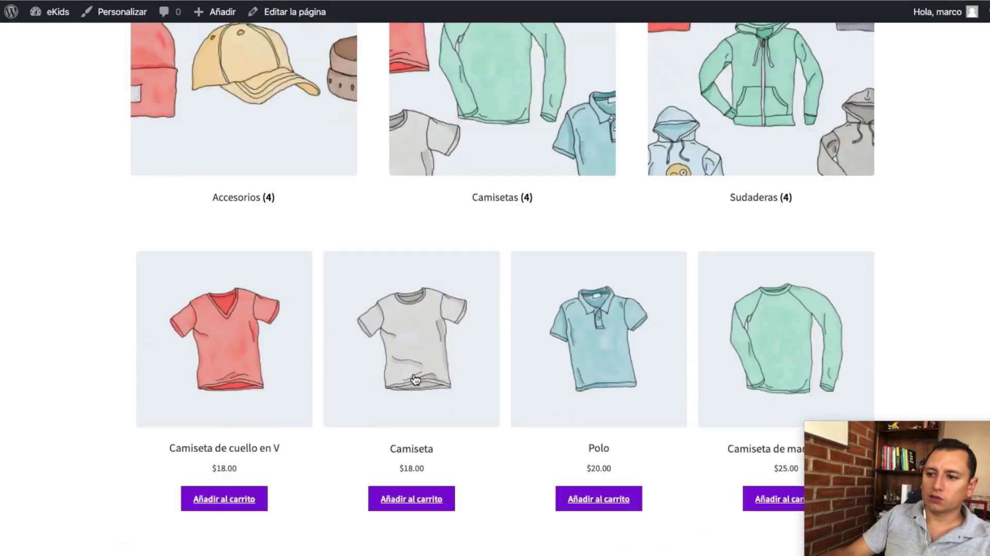
pyautogui.scroll(-5, 415, 379)
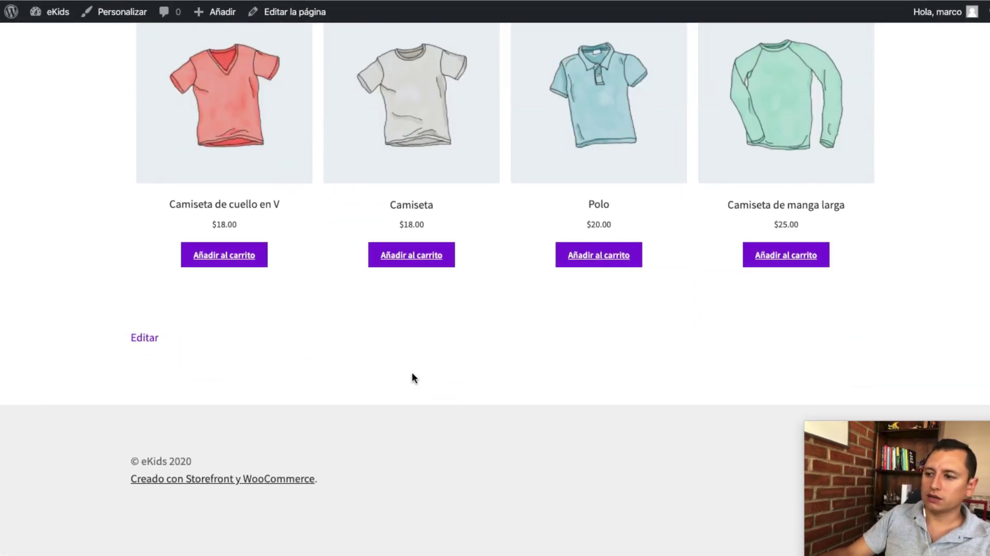
pyautogui.scroll(7, 392, 333)
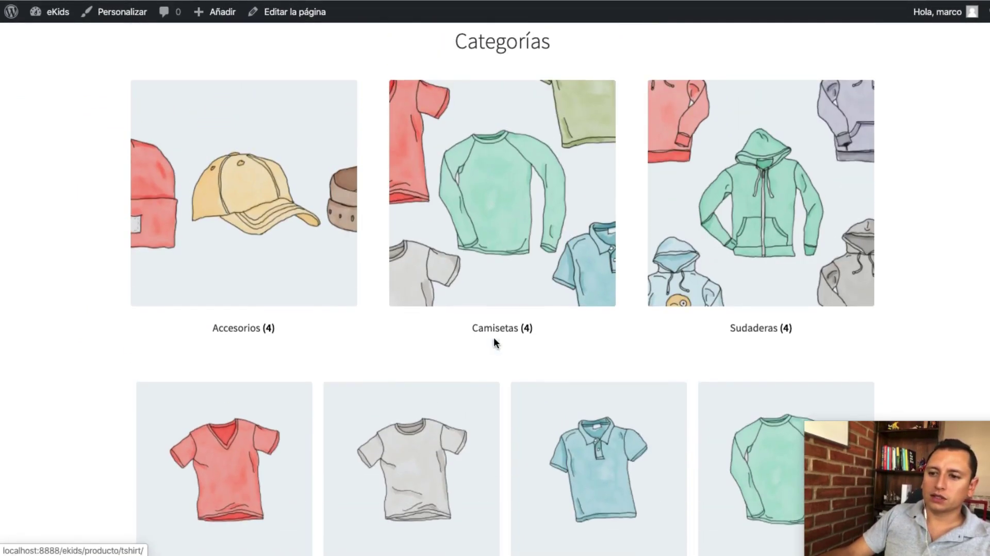
# Step: Return to the page editor and insert a centered H2 heading "Productos recientes" between the Categorías shortcode and the recent products grid
pyautogui.hotkey('ctrl', 'Tab')
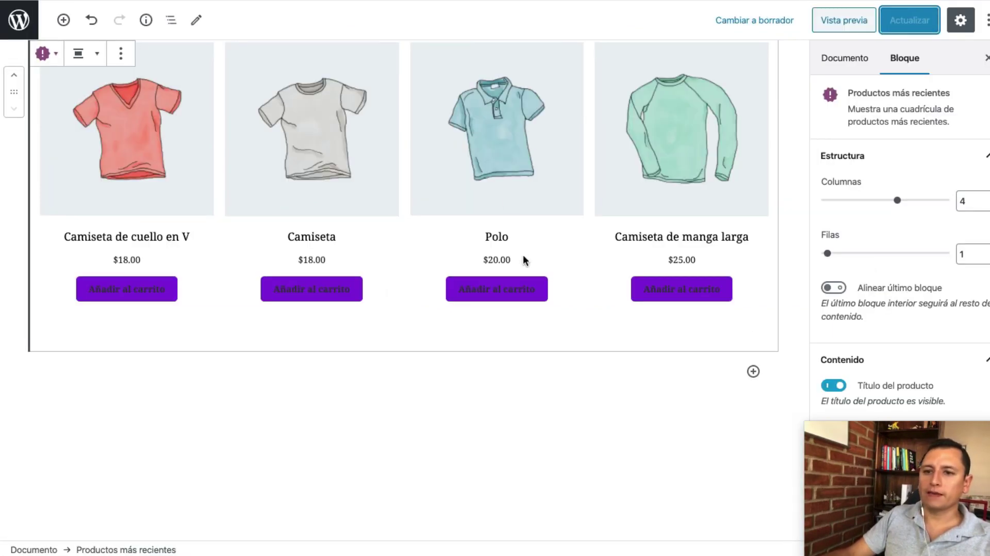
pyautogui.scroll(5, 513, 251)
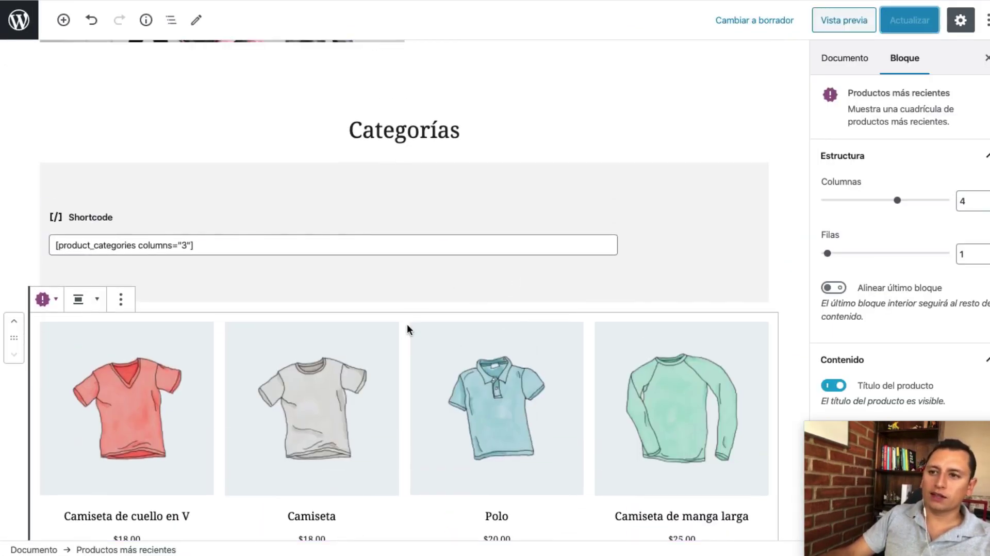
pyautogui.click(522, 129)
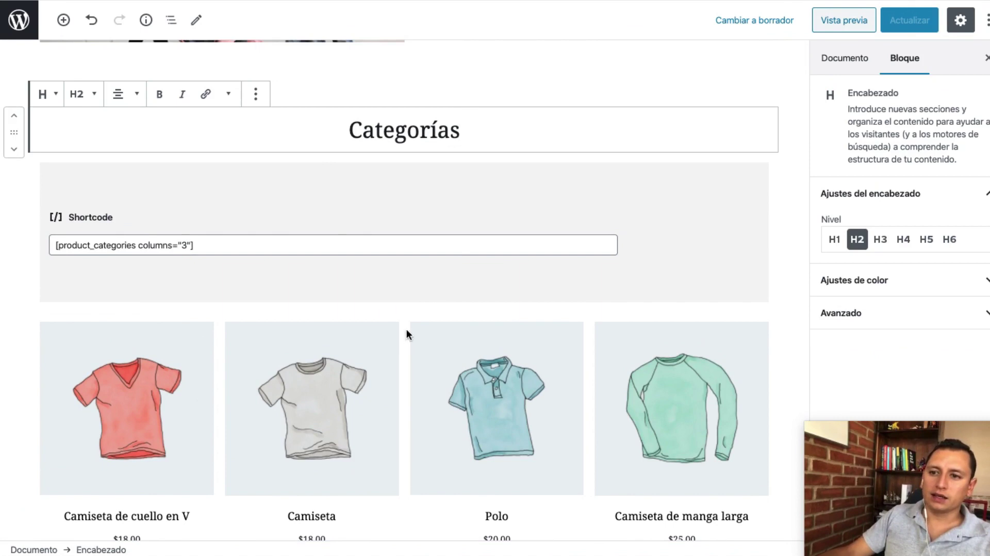
pyautogui.click(388, 311)
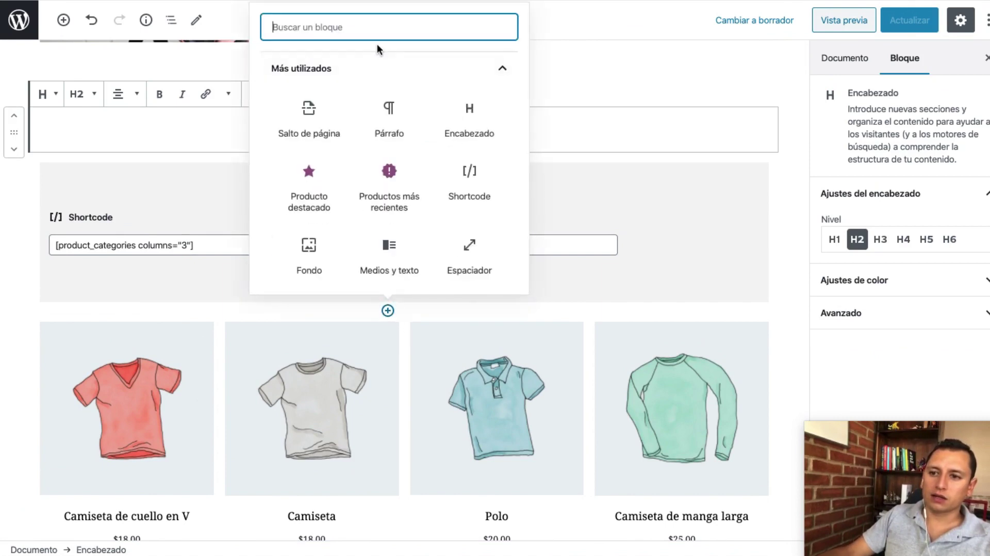
pyautogui.write('encab')
pyautogui.click(322, 115)
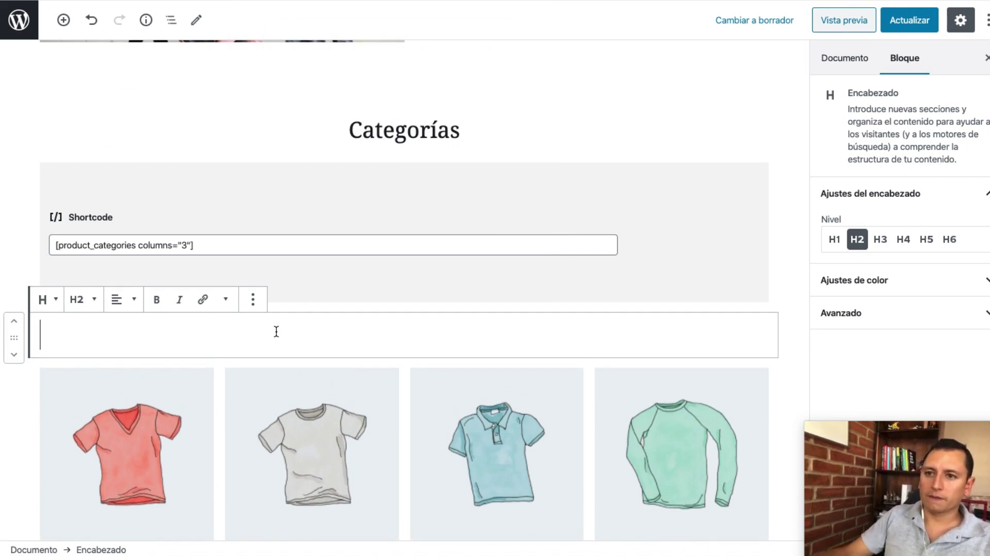
pyautogui.write('Productos re')
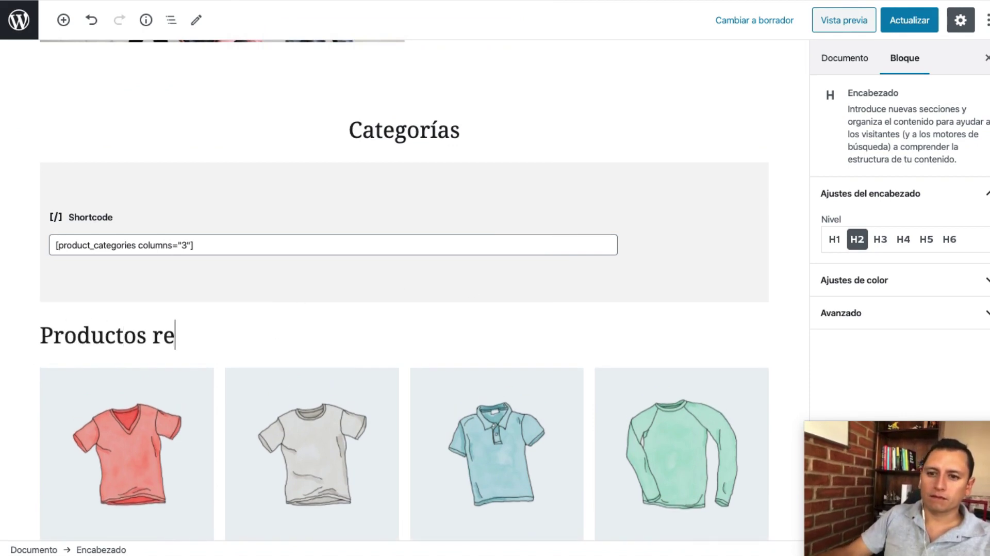
pyautogui.write('cientes')
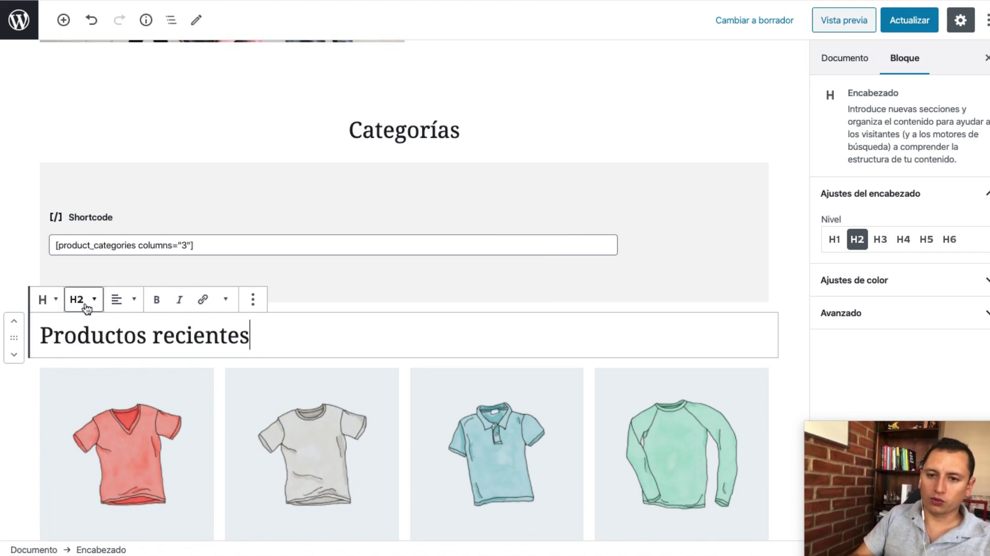
pyautogui.click(135, 300)
pyautogui.click(98, 231)
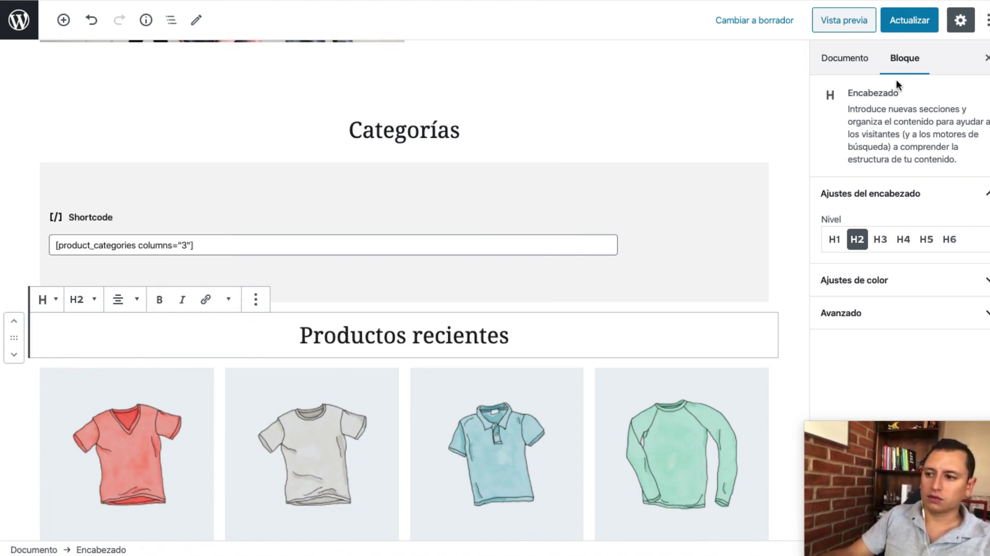
# Step: Update the page, reload the published home page and review it from Somos eKids down to the Productos recientes section and footer
pyautogui.click(907, 26)
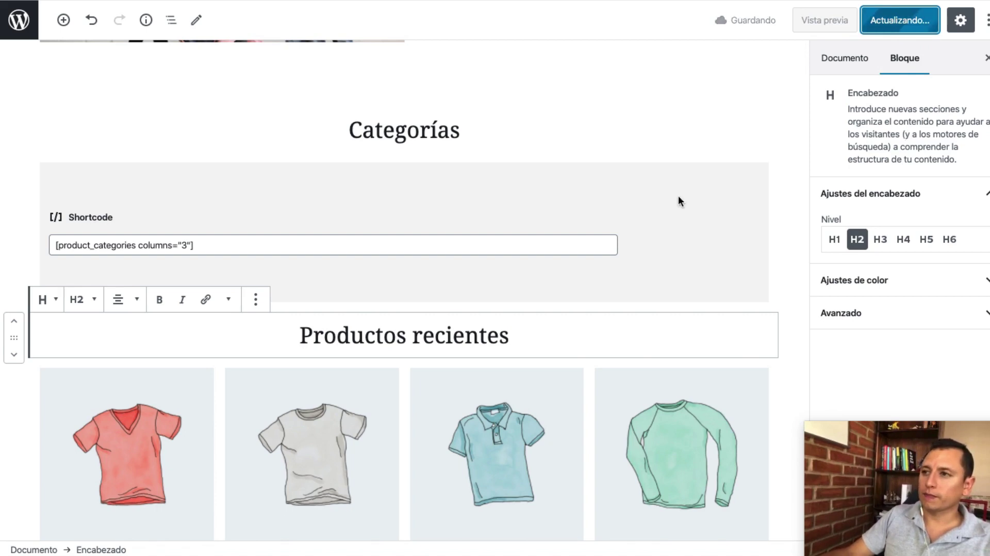
pyautogui.scroll(-3, 608, 206)
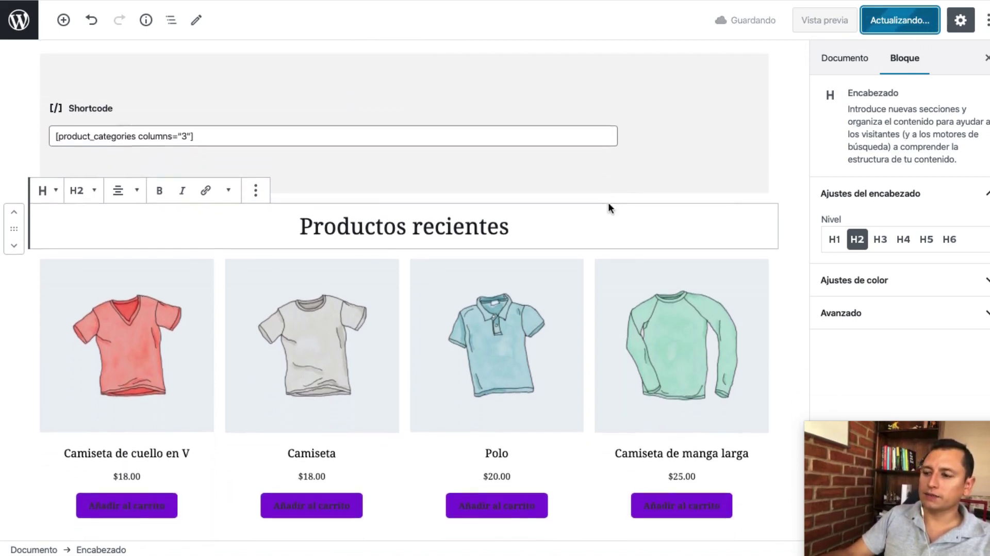
pyautogui.scroll(-2, 609, 207)
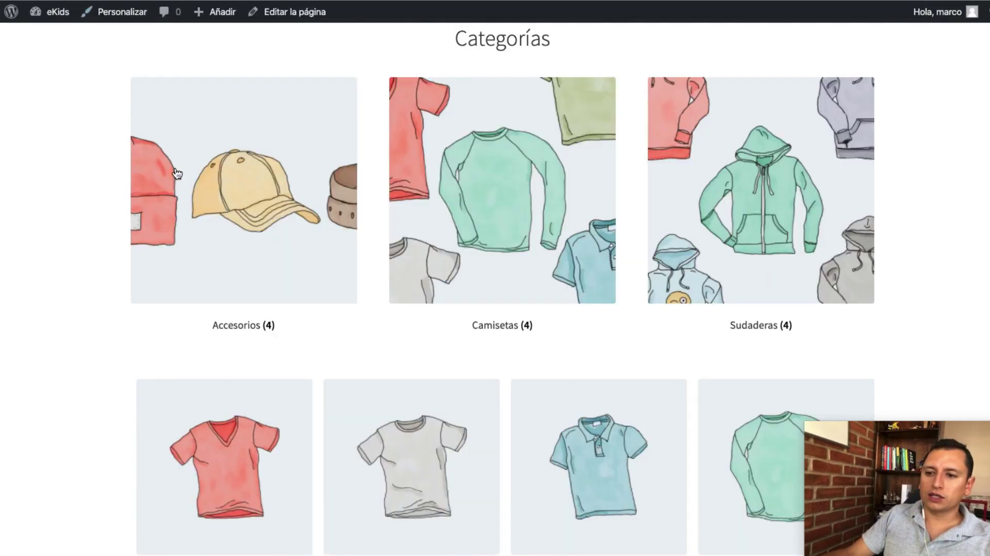
pyautogui.click(176, 170)
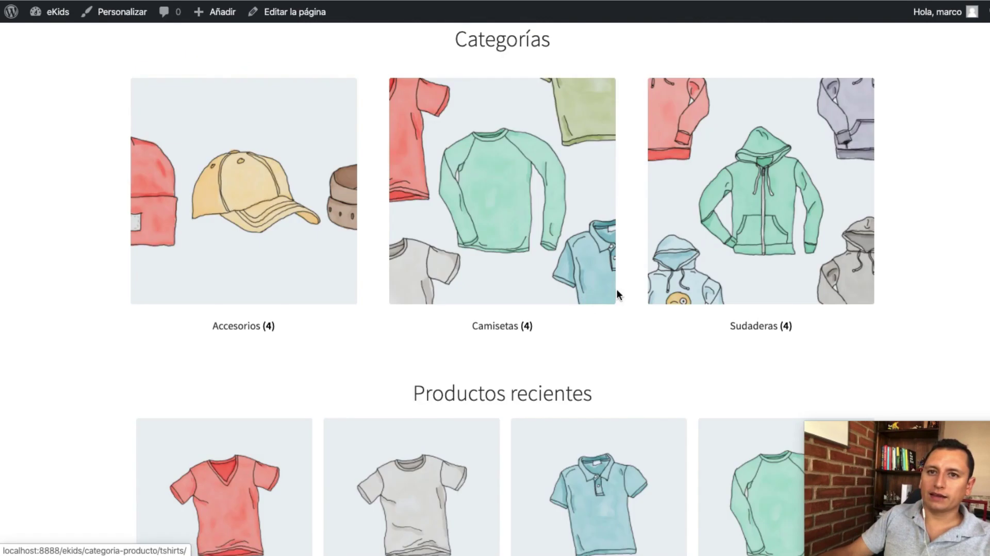
pyautogui.scroll(14, 517, 345)
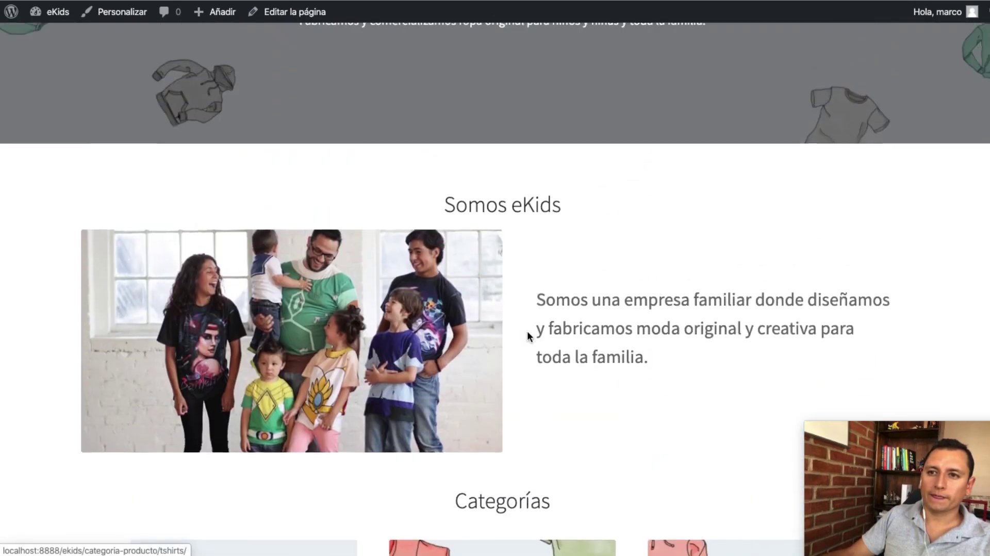
pyautogui.scroll(-15, 530, 336)
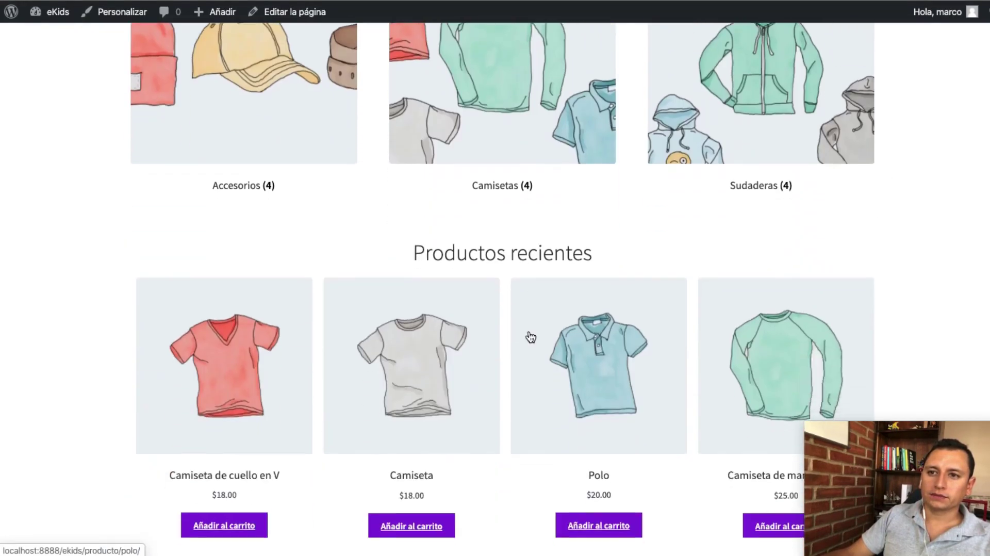
pyautogui.scroll(-1, 530, 338)
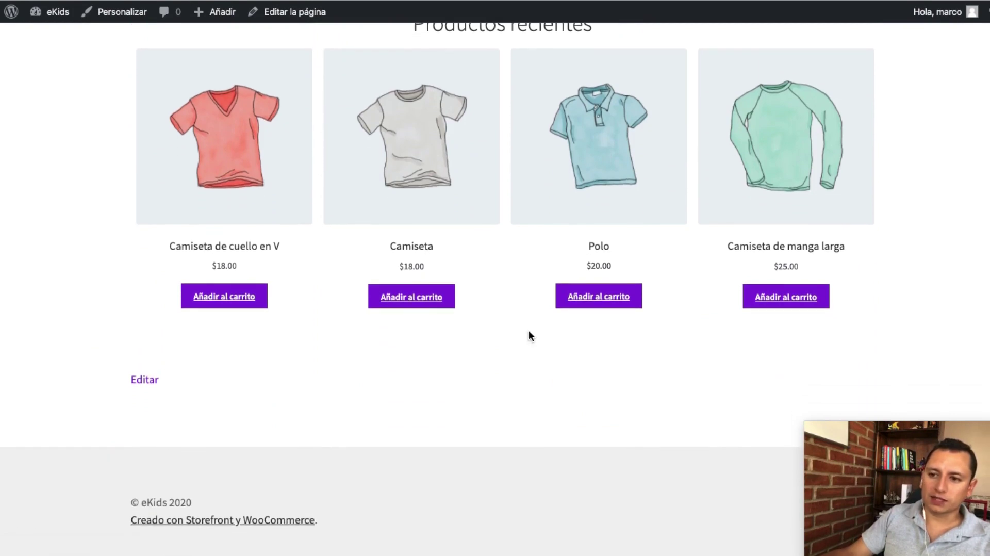
pyautogui.scroll(-1, 529, 333)
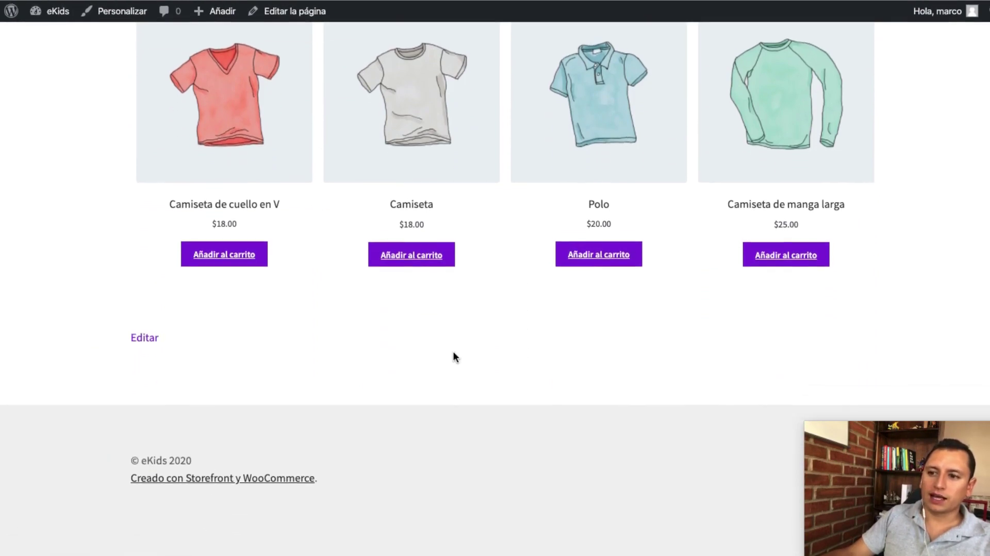